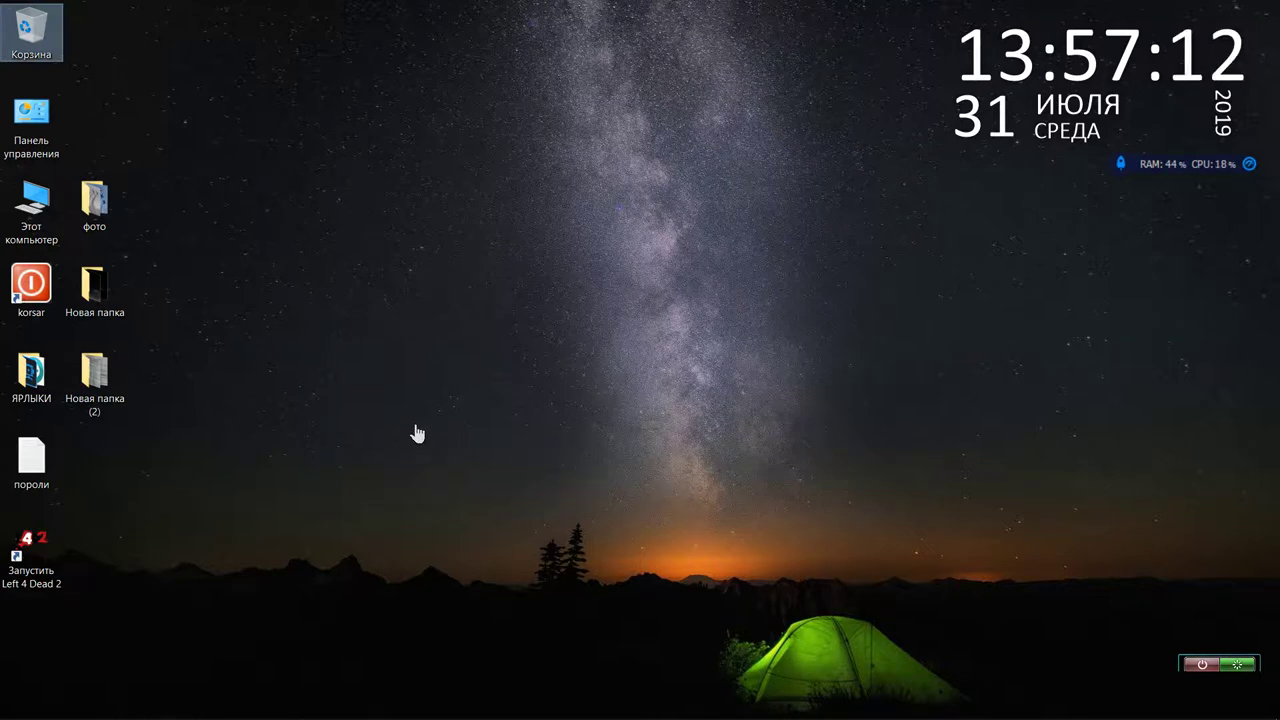
Go to the folder программы\видео прграммы on Локальный диск (G:) and mount the Pinnacle Studio Ultimate 20 disc image.
left_click(46, 211)
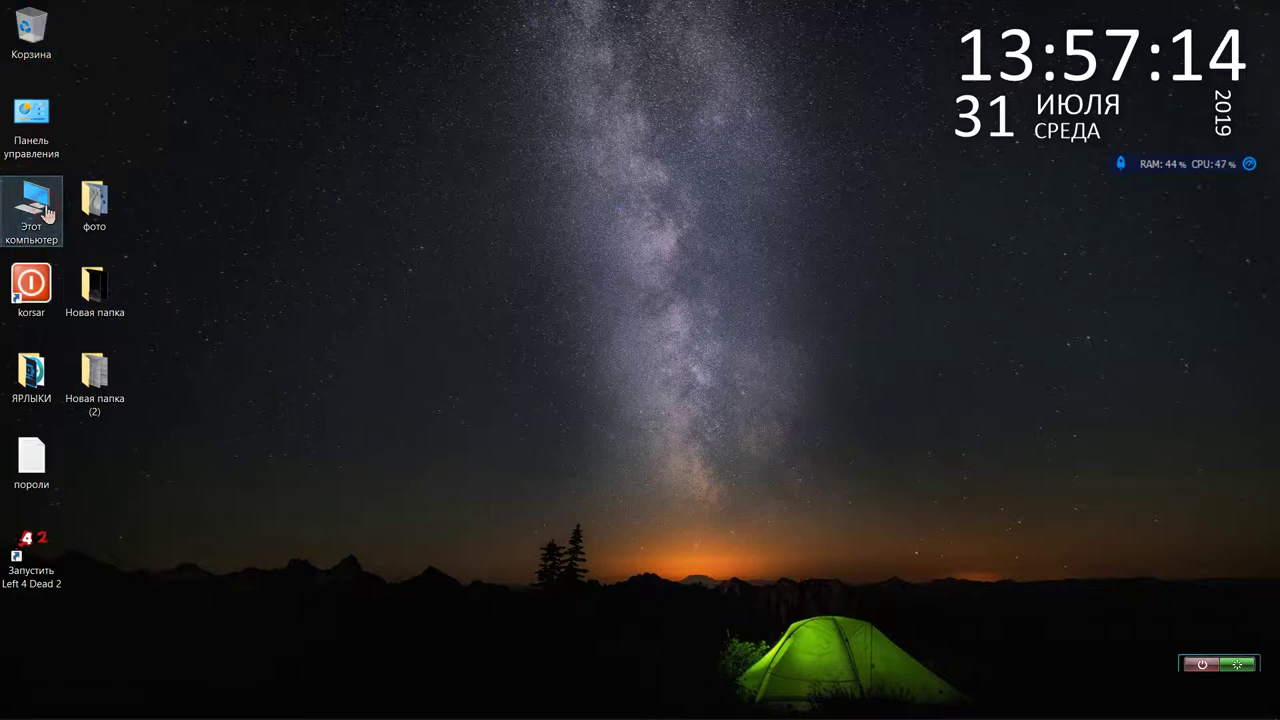
double_click(46, 211)
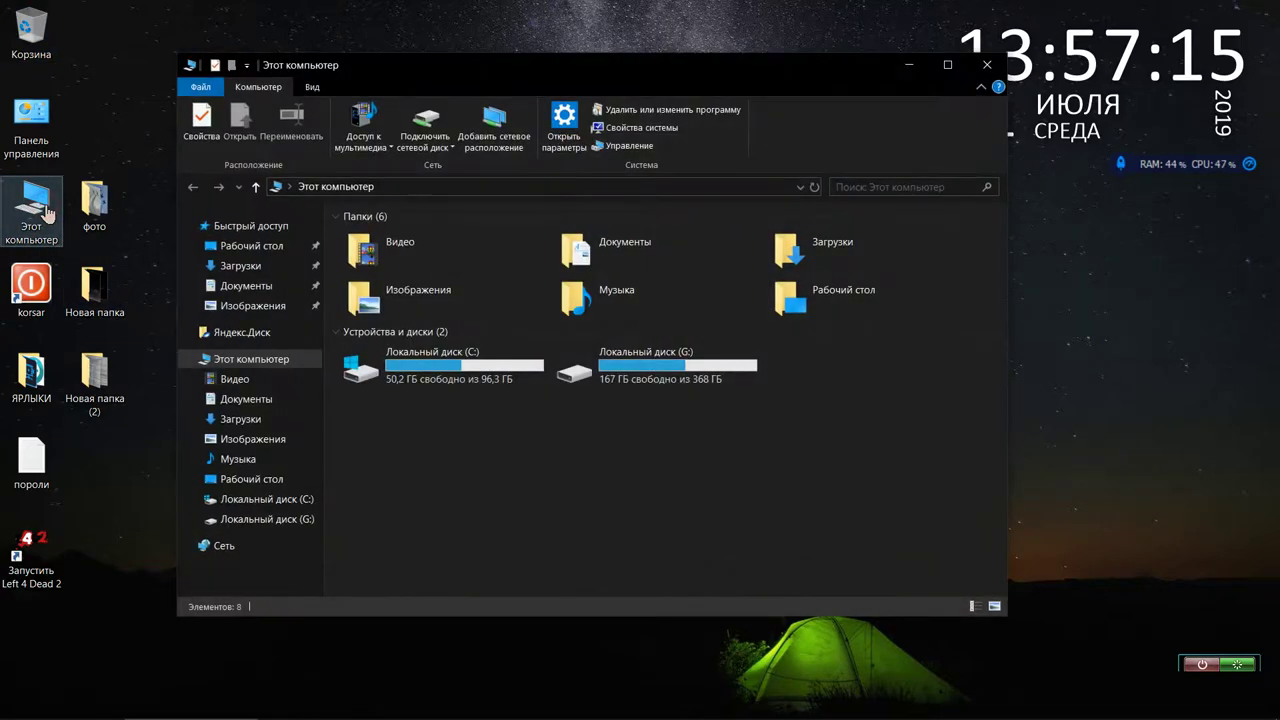
double_click(664, 386)
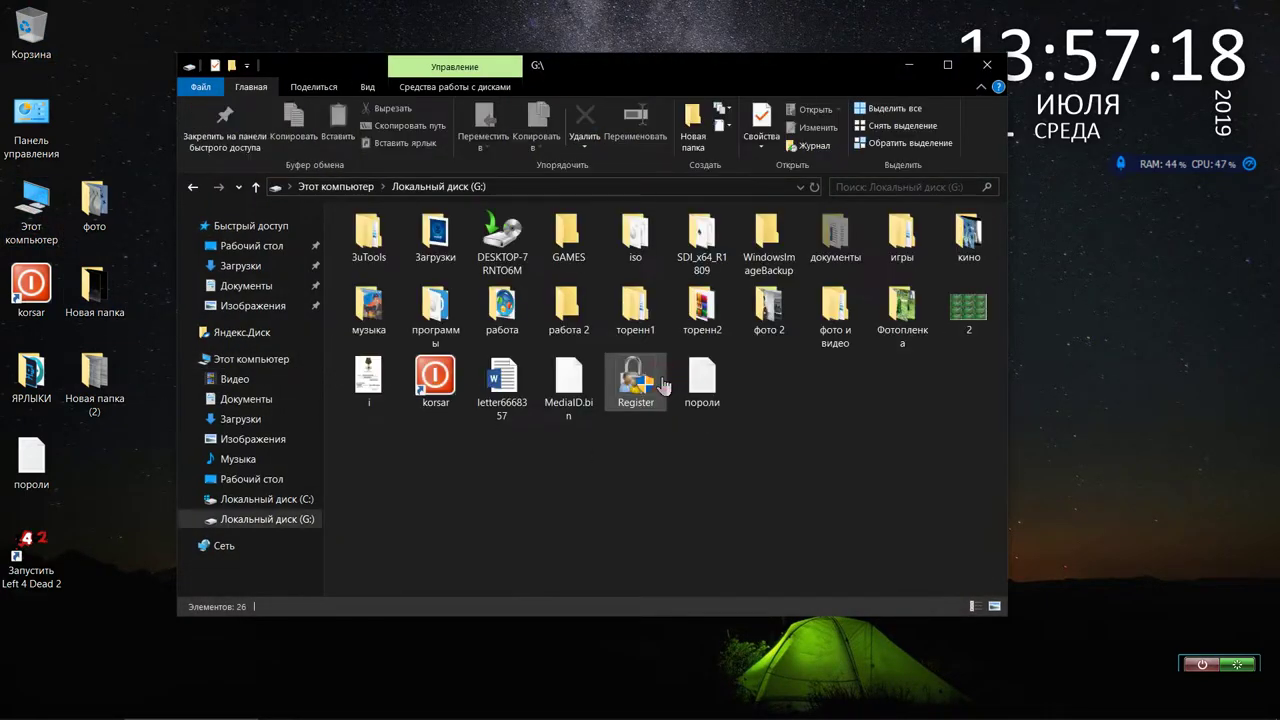
double_click(447, 330)
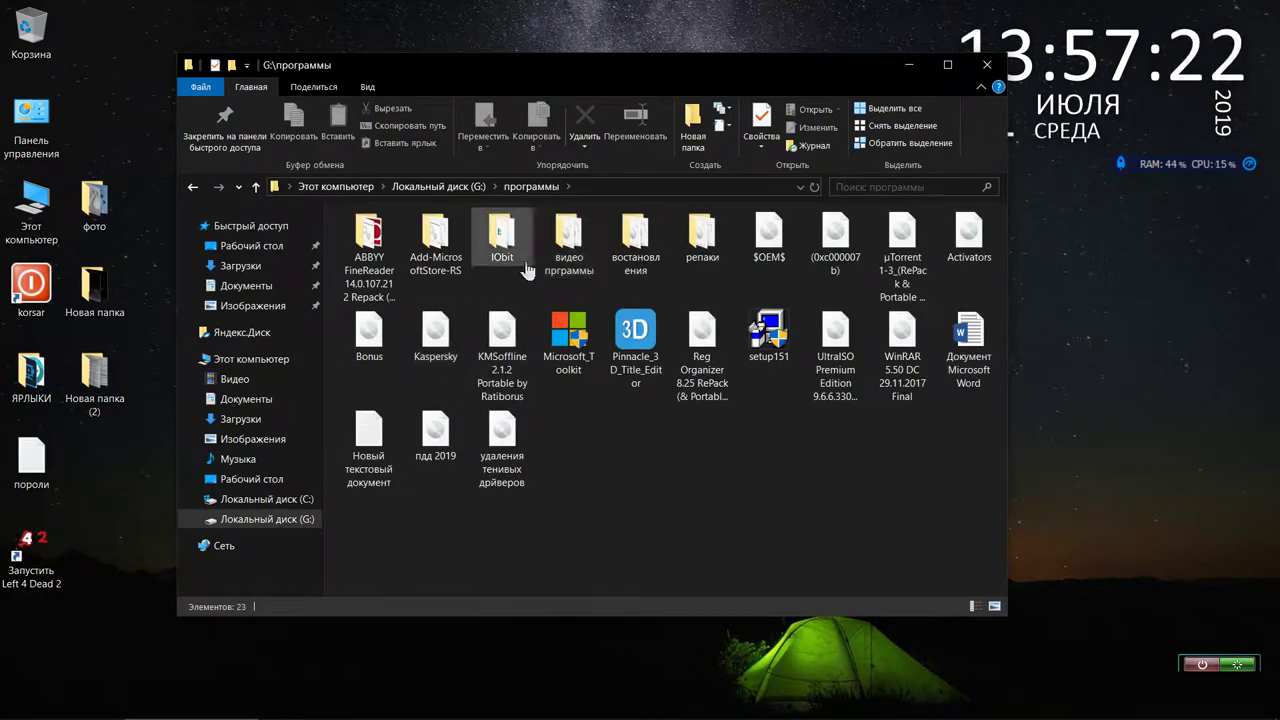
double_click(578, 262)
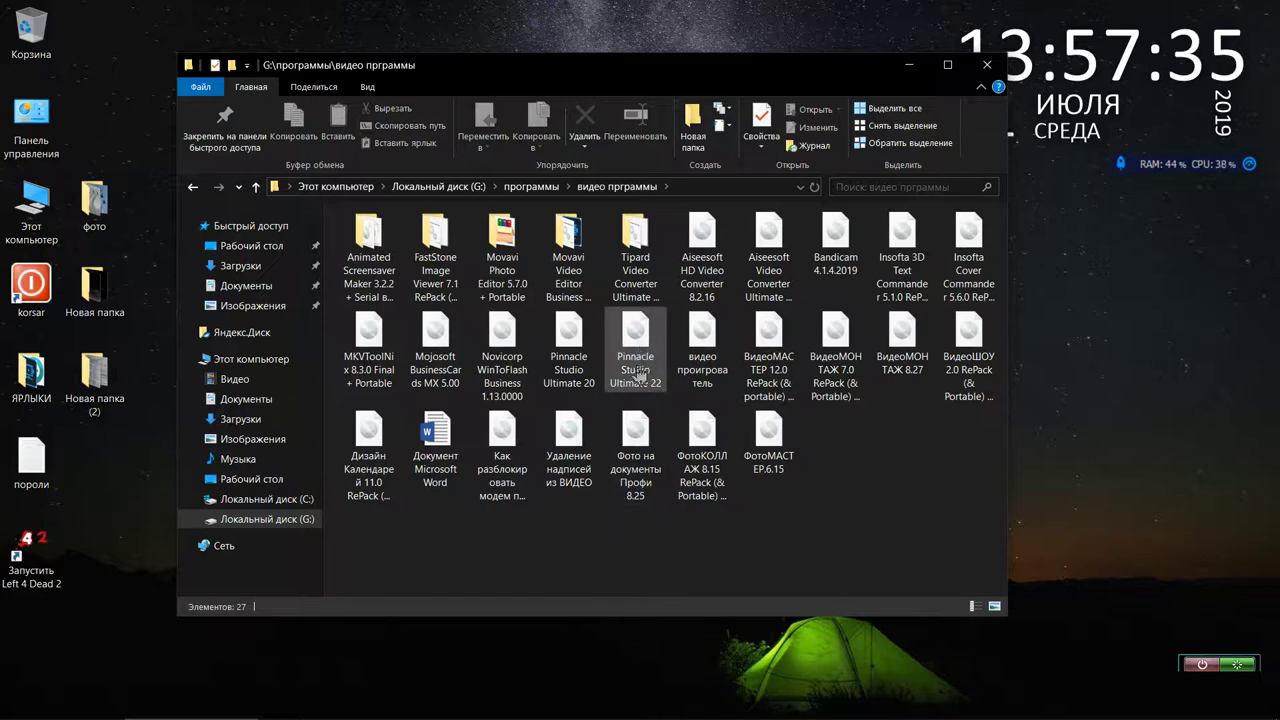
double_click(574, 356)
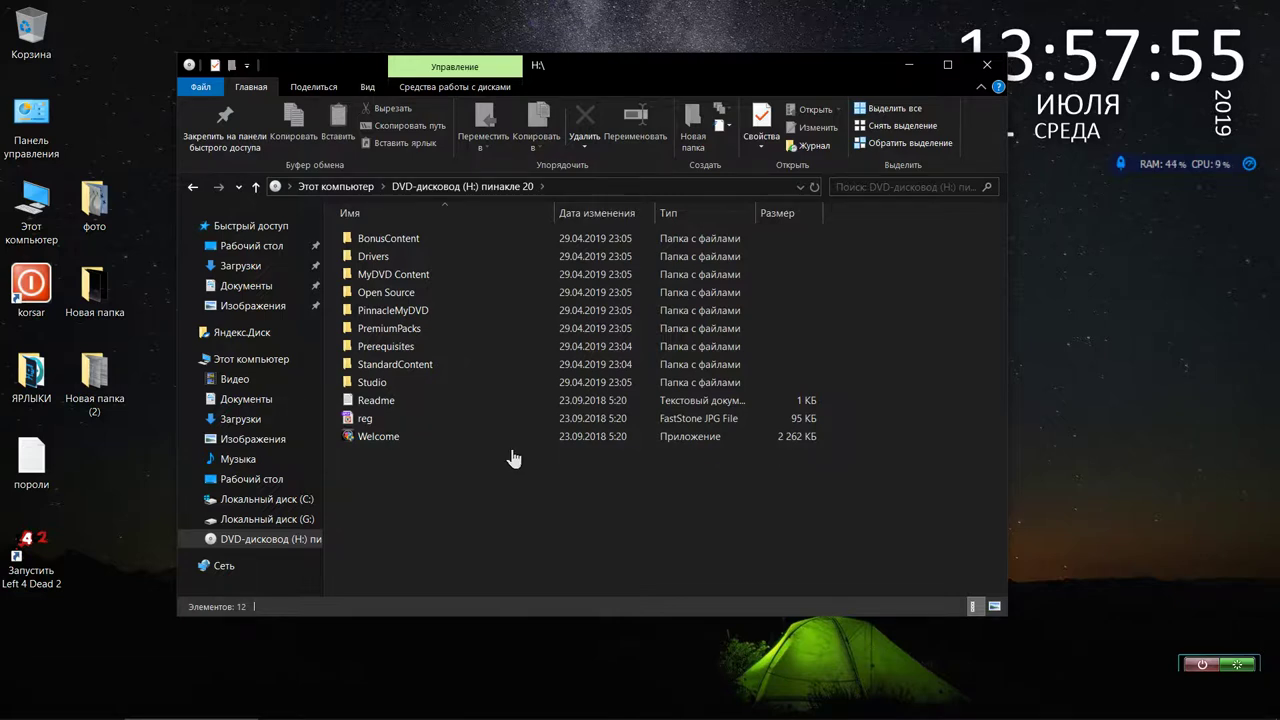
Look into the BonusContent folder on the mounted disc, return to the disc root and launch the Welcome installer.
double_click(387, 240)
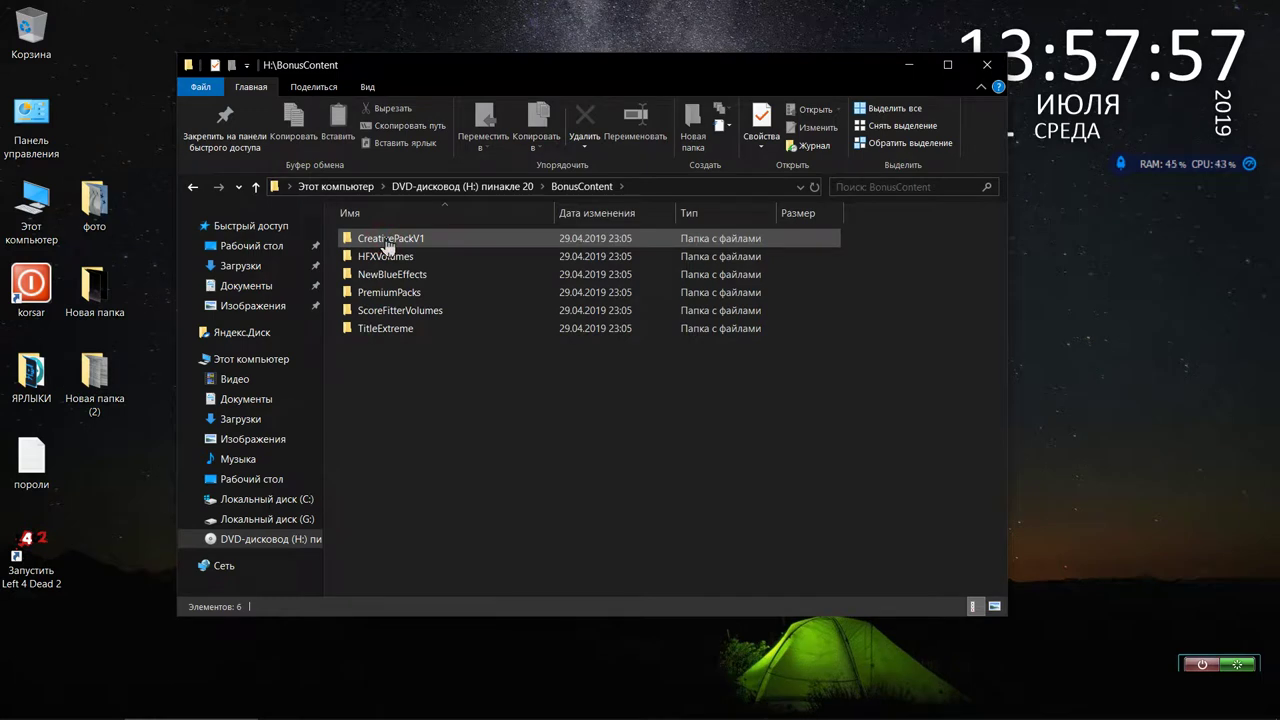
left_click(194, 188)
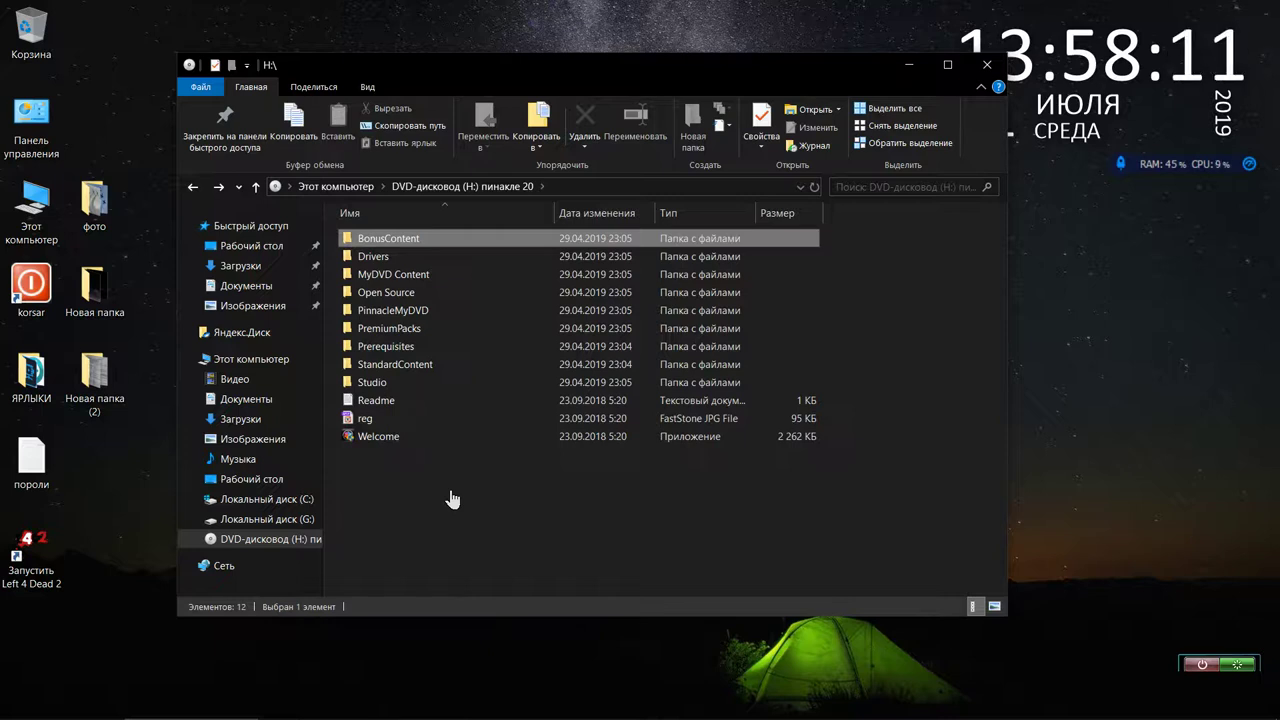
left_click(372, 442)
key("Return")
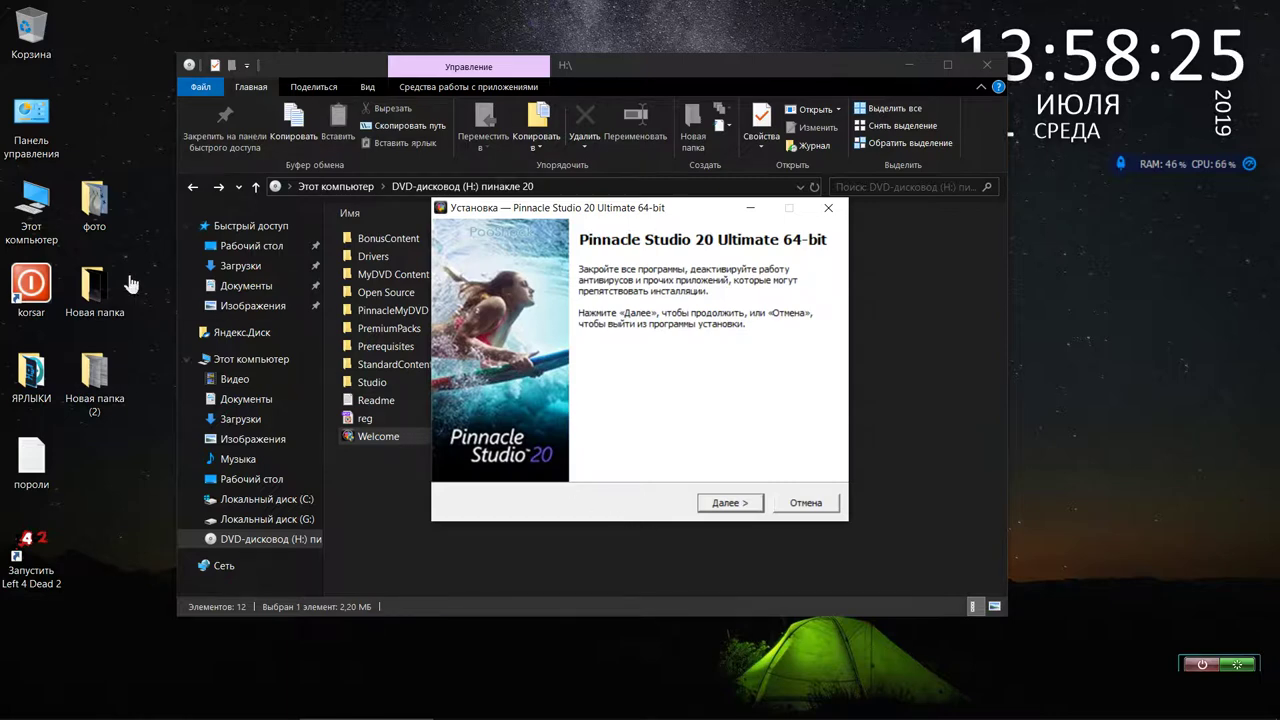
Check the computer's basic system properties, including the system type, and close the system information window.
right_click(51, 201)
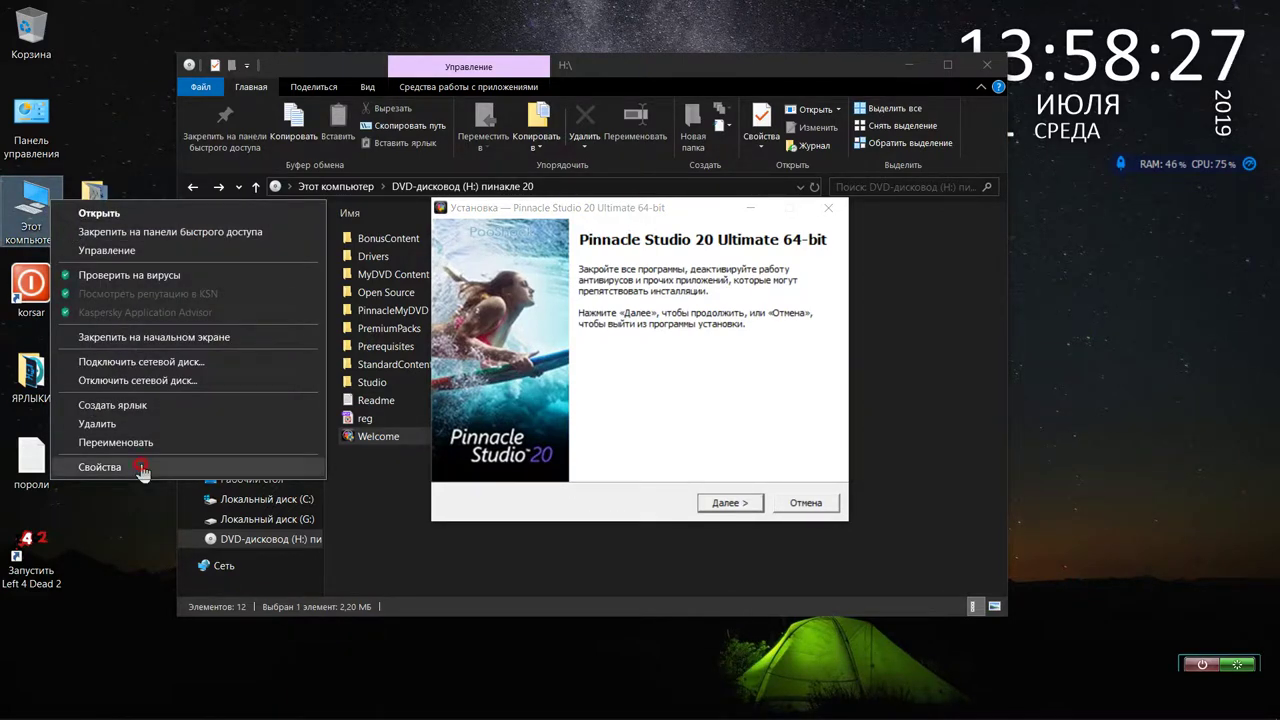
left_click(140, 467)
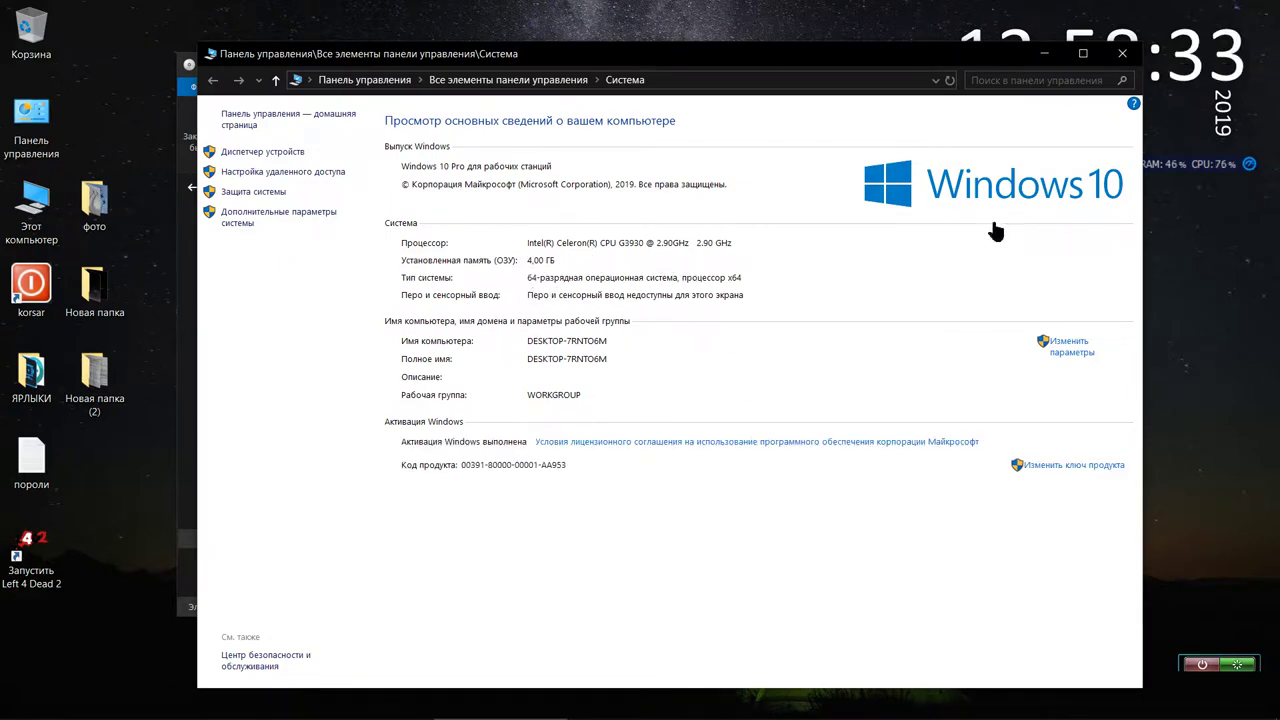
left_click(1121, 56)
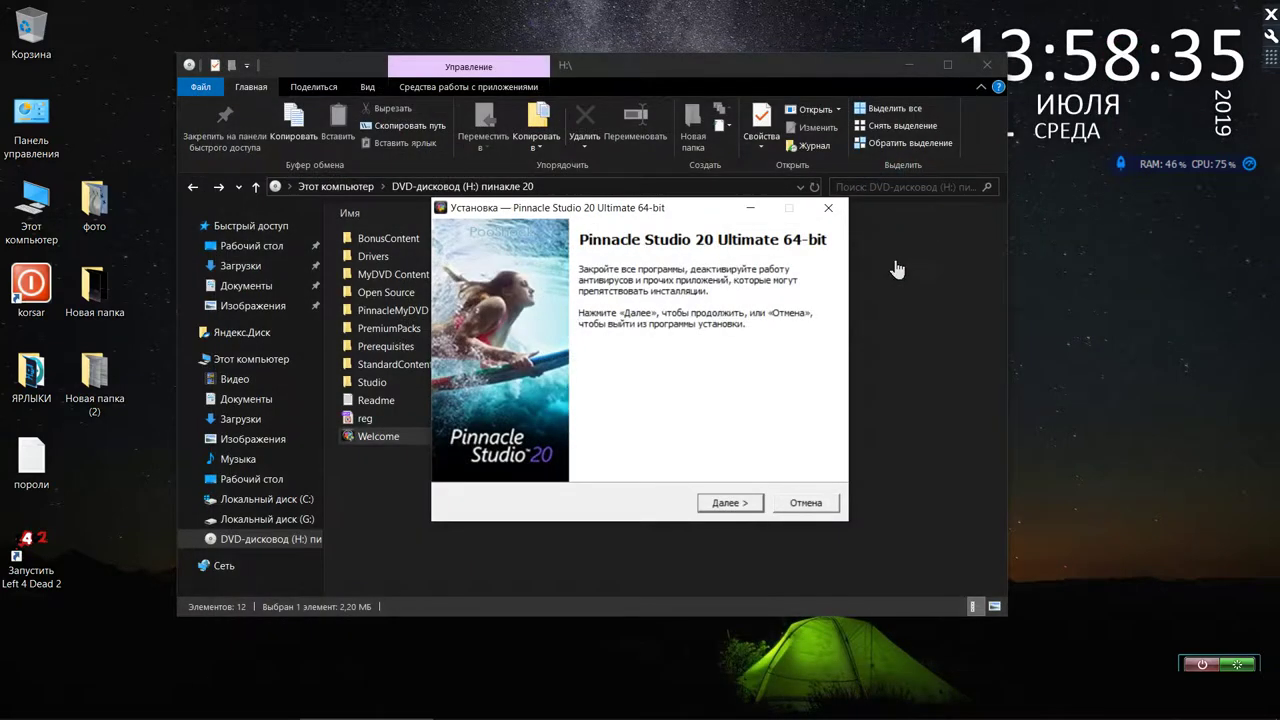
Install Pinnacle Studio 20 Ultimate without the Pinnacle MyDVD component, keeping Russian (Русская версия) as the interface language.
left_click_drag(637, 214, 539, 208)
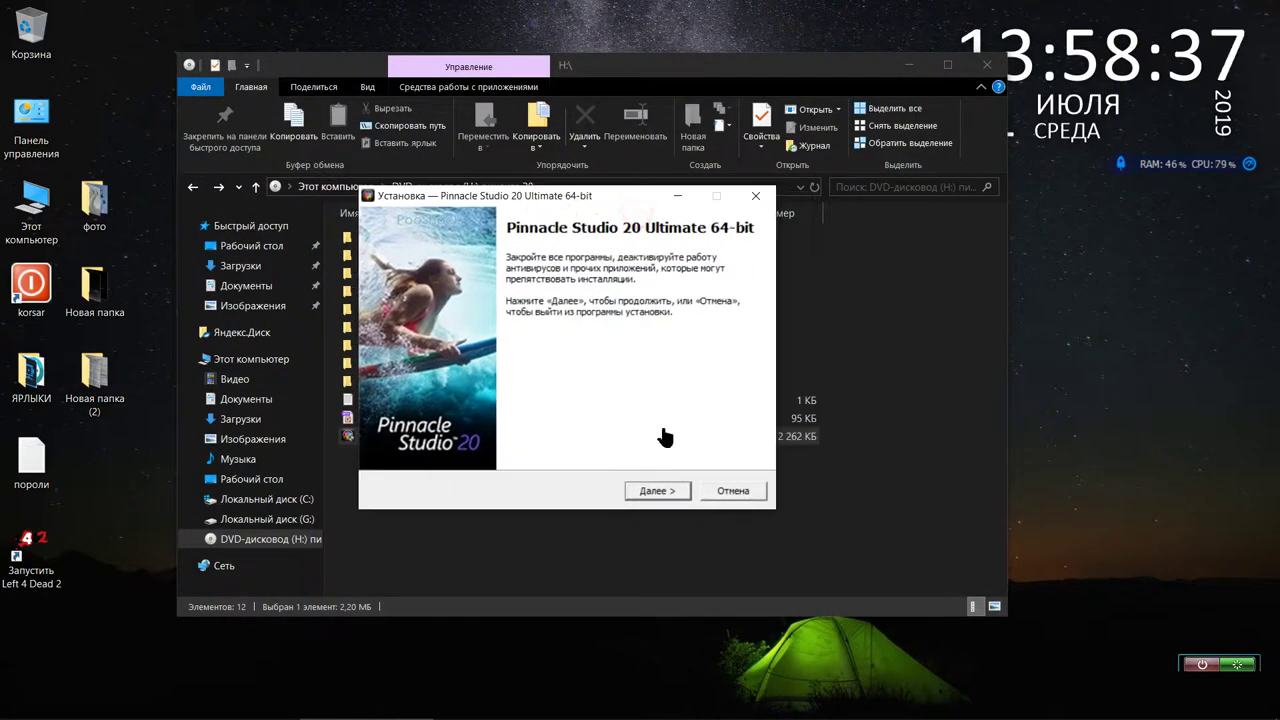
left_click(664, 491)
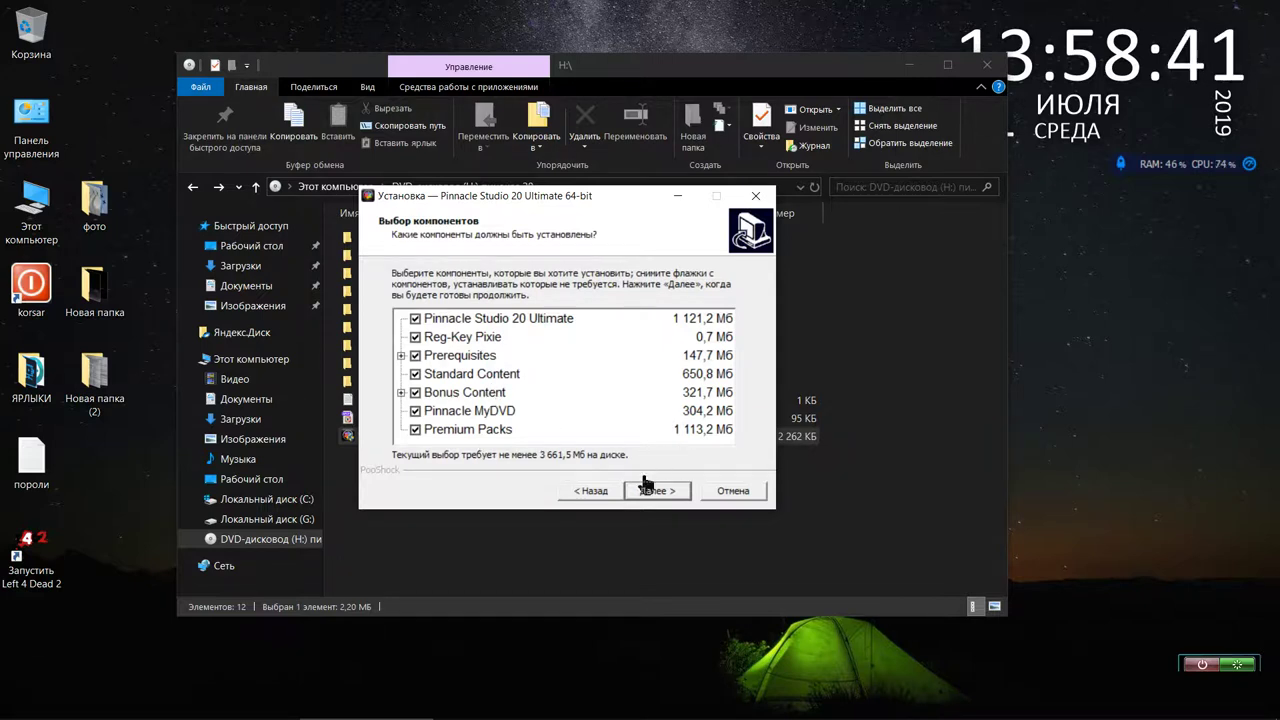
left_click(415, 412)
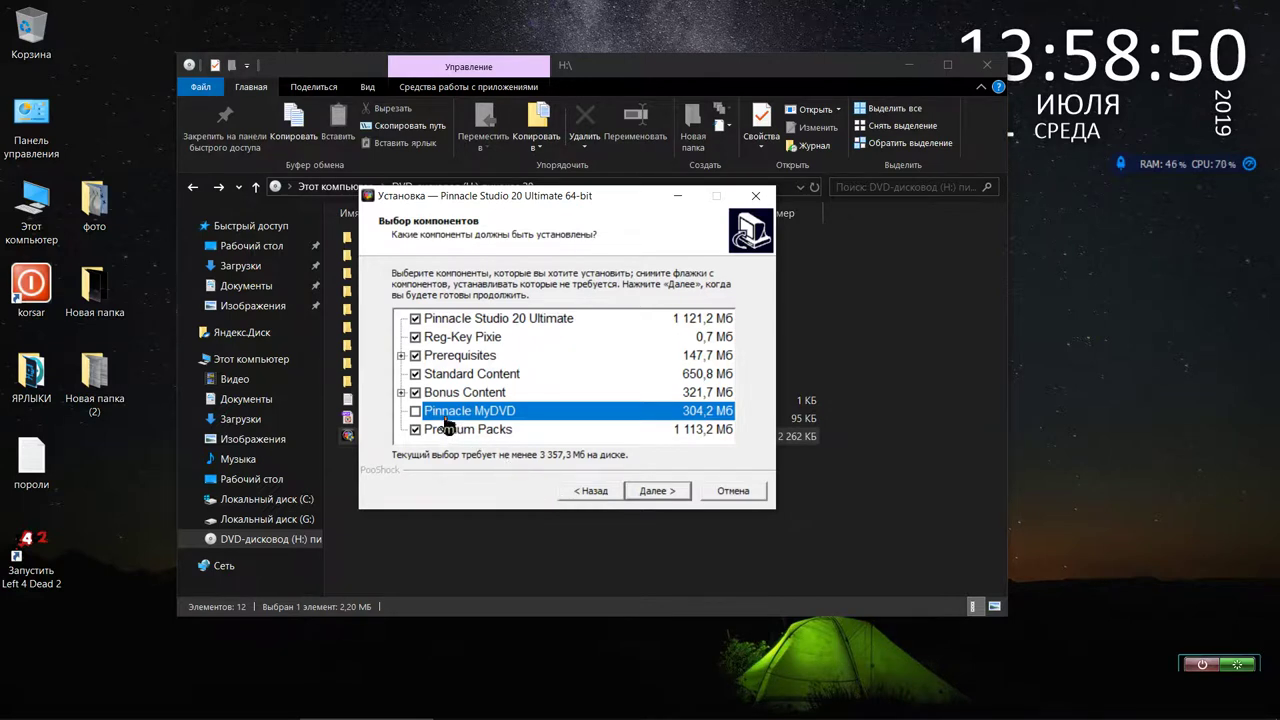
left_click(655, 491)
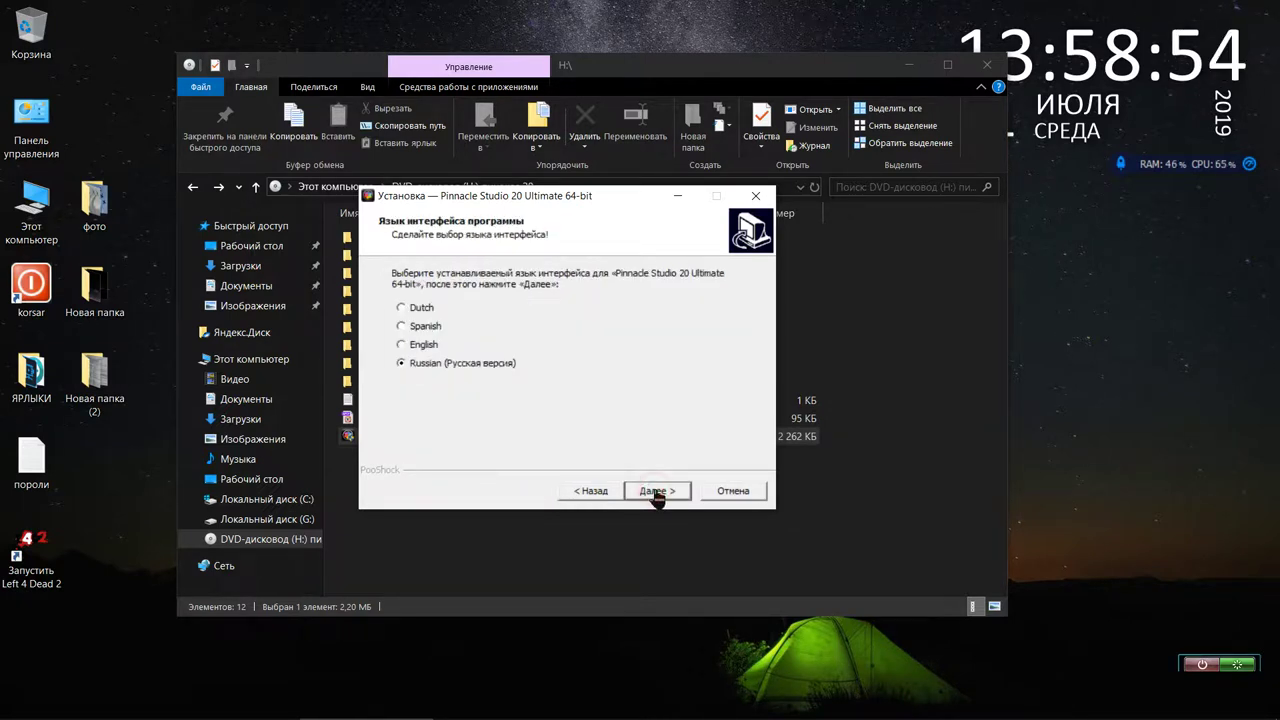
left_click(657, 491)
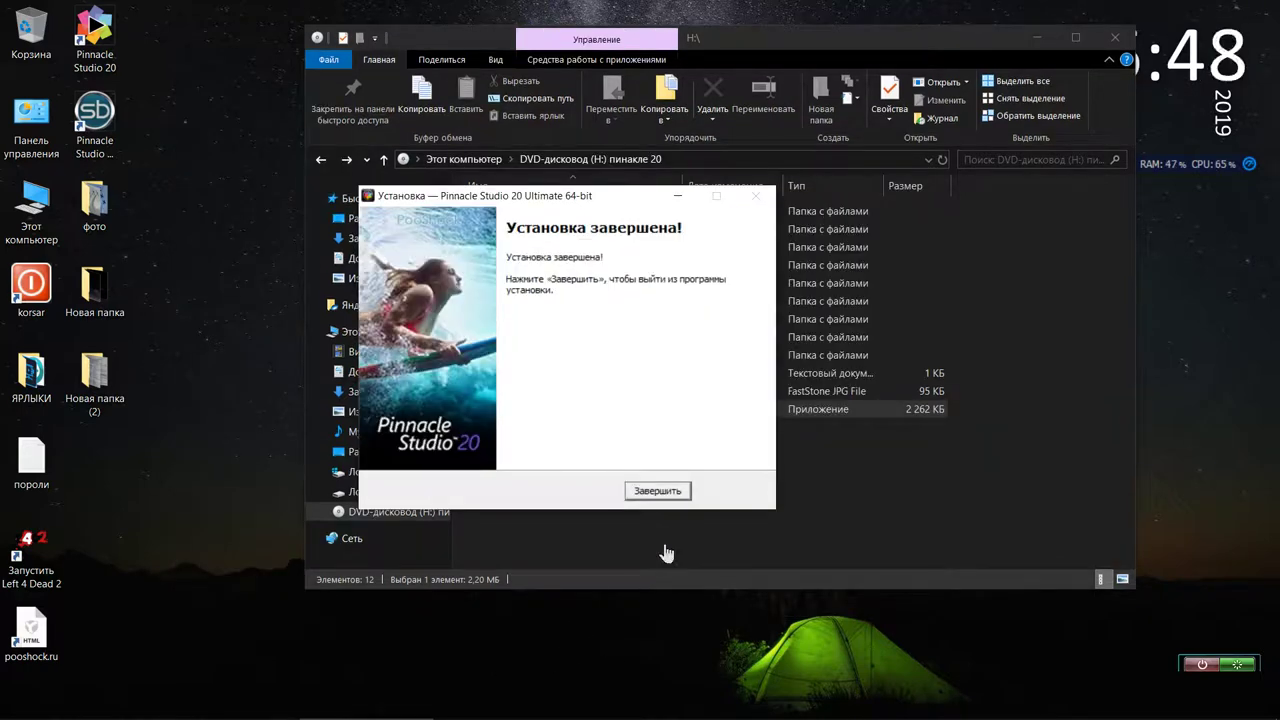
Finish the installation wizard, return to the программы folder and close the file manager window.
left_click(672, 491)
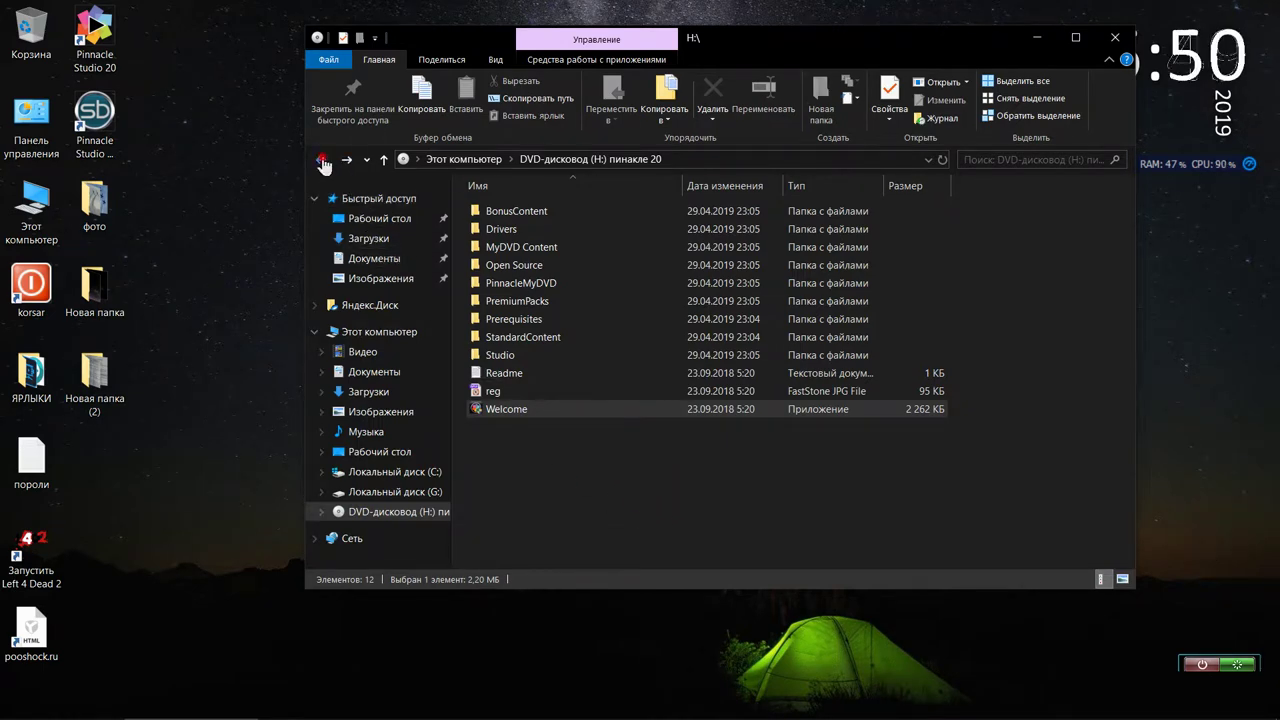
left_click(320, 159)
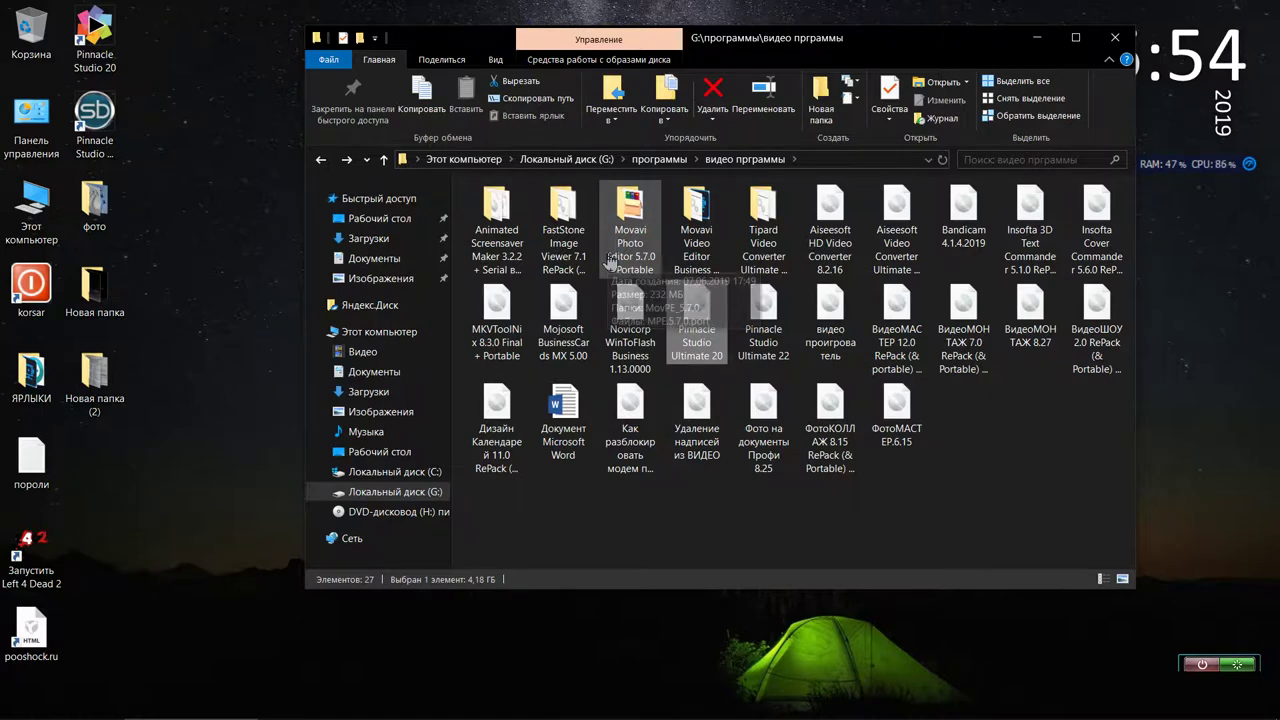
left_click(320, 160)
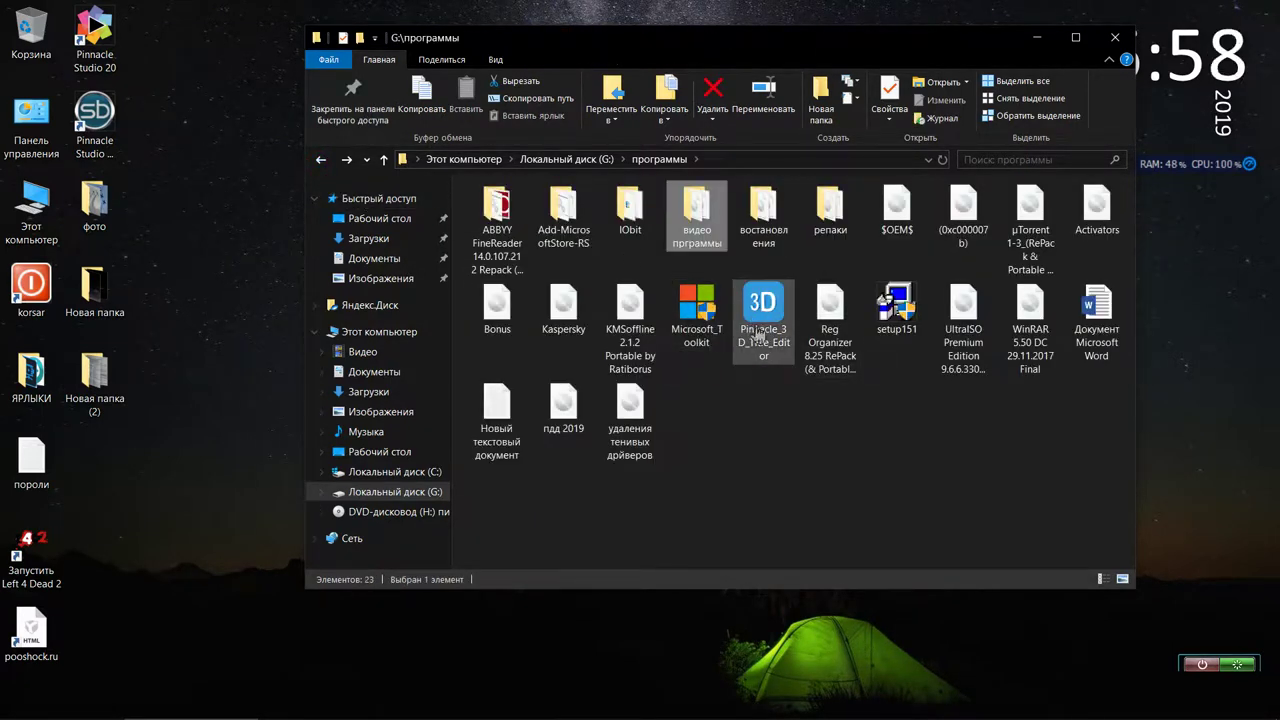
left_click_drag(886, 40, 834, 44)
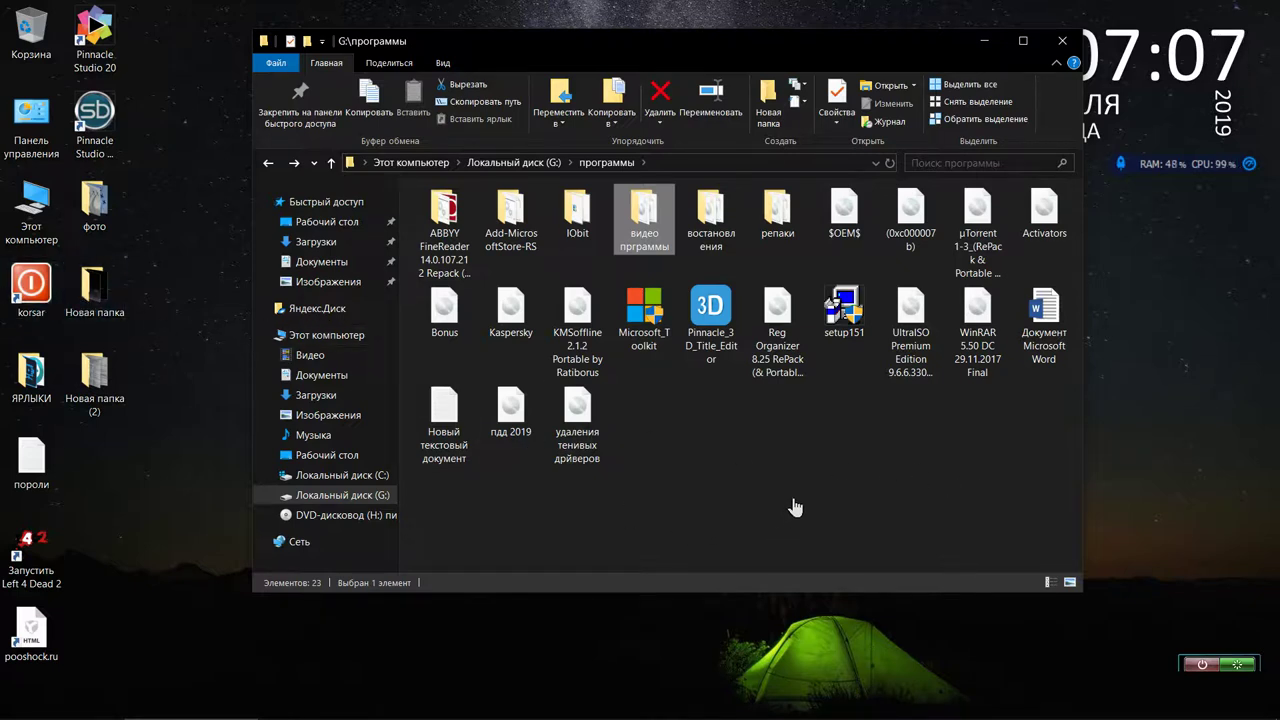
left_click(1062, 41)
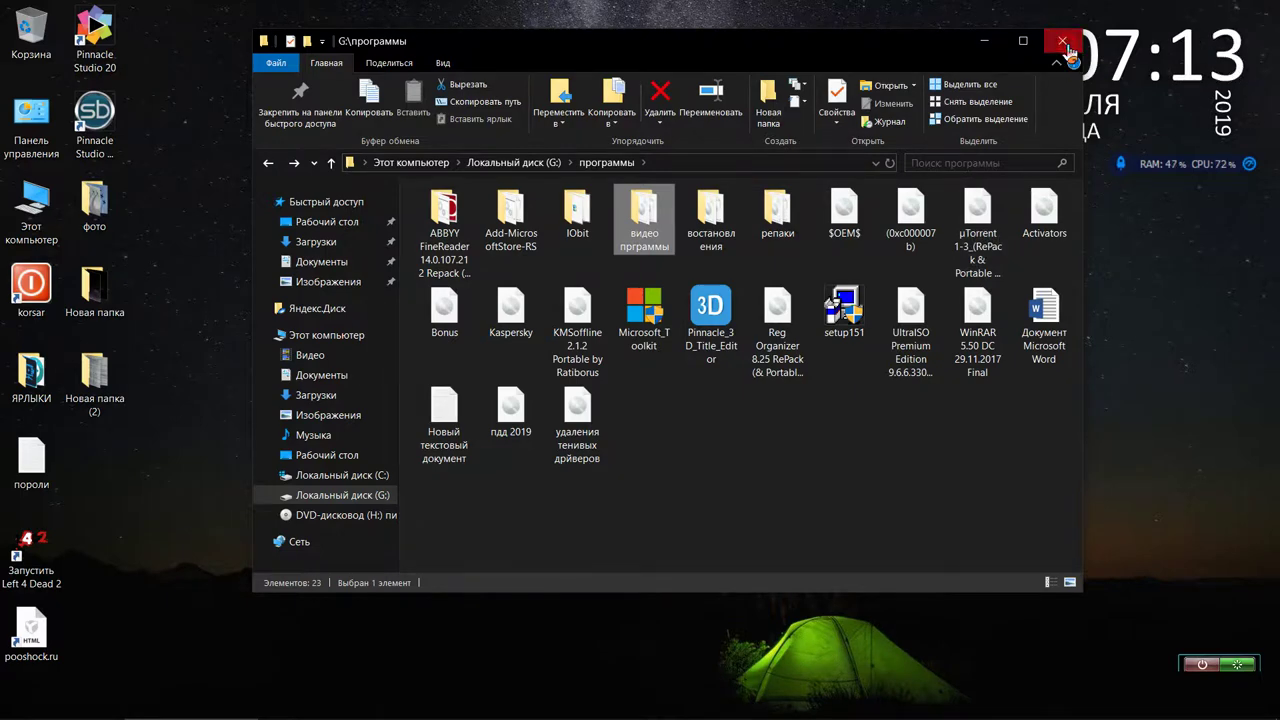
Eject the virtual DVD drive (H:) пинакле 20 from Этот компьютер and close the window.
double_click(45, 208)
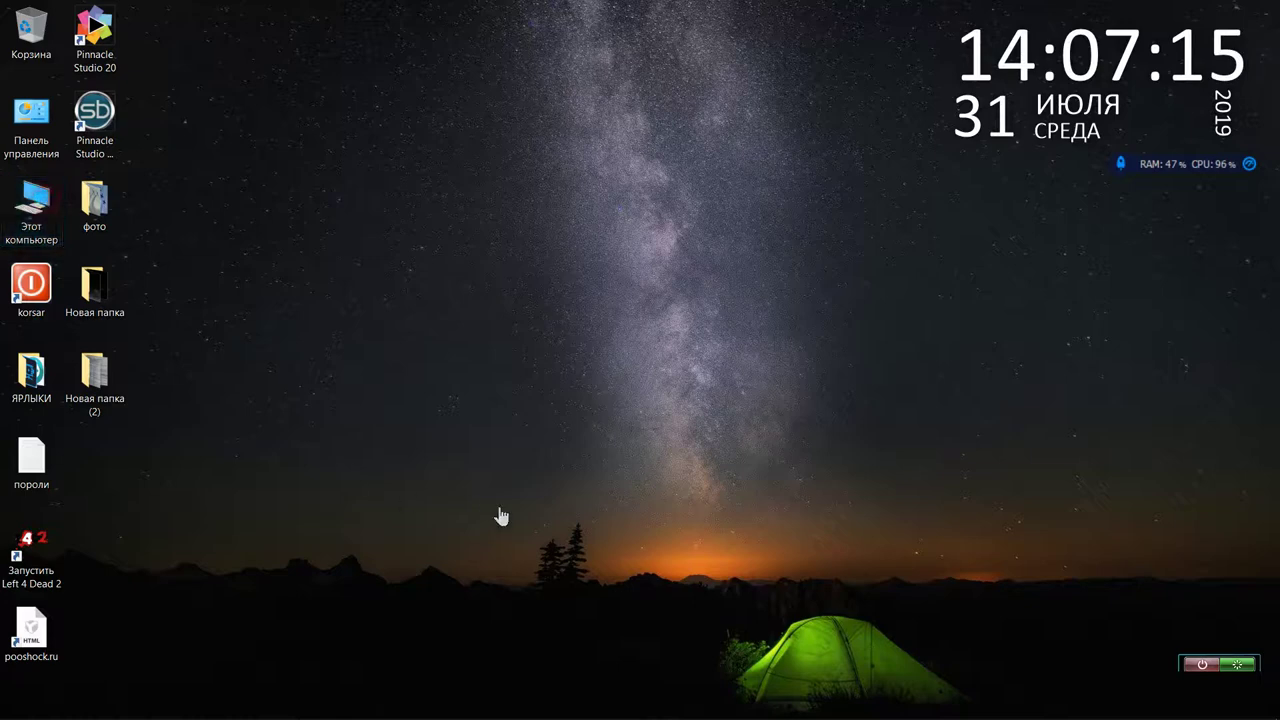
right_click(893, 348)
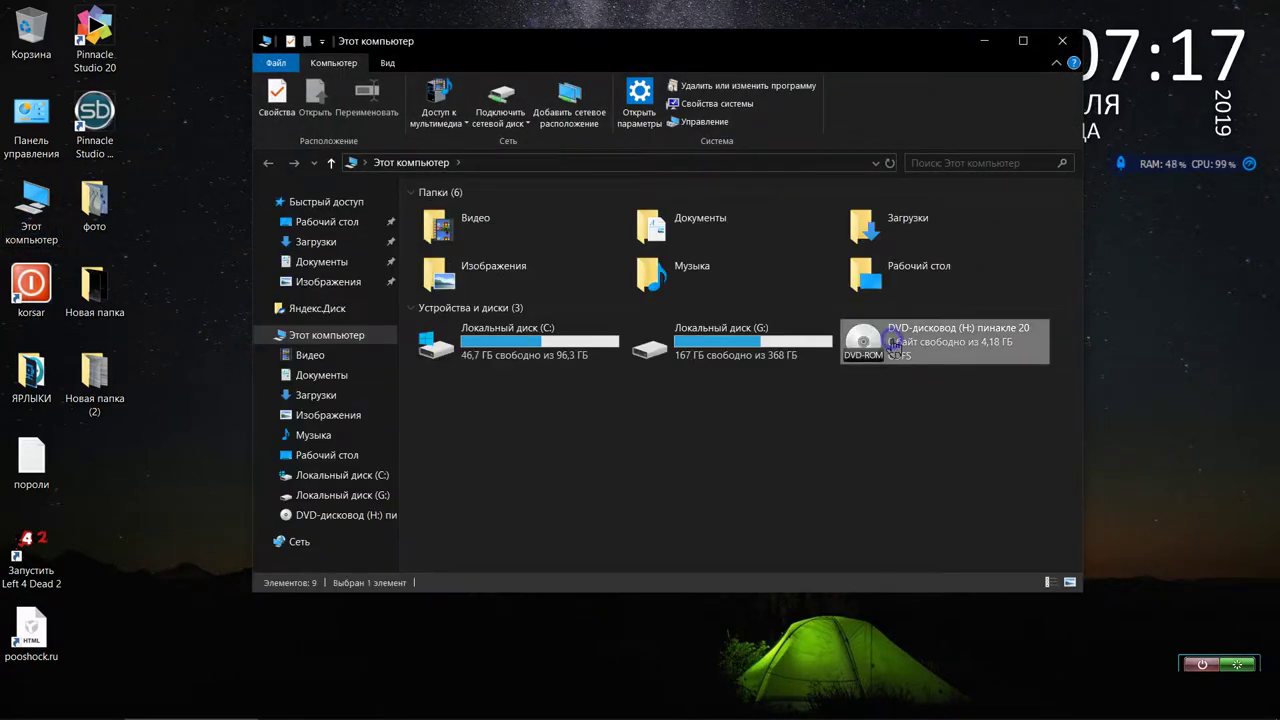
mouse_move(905, 470)
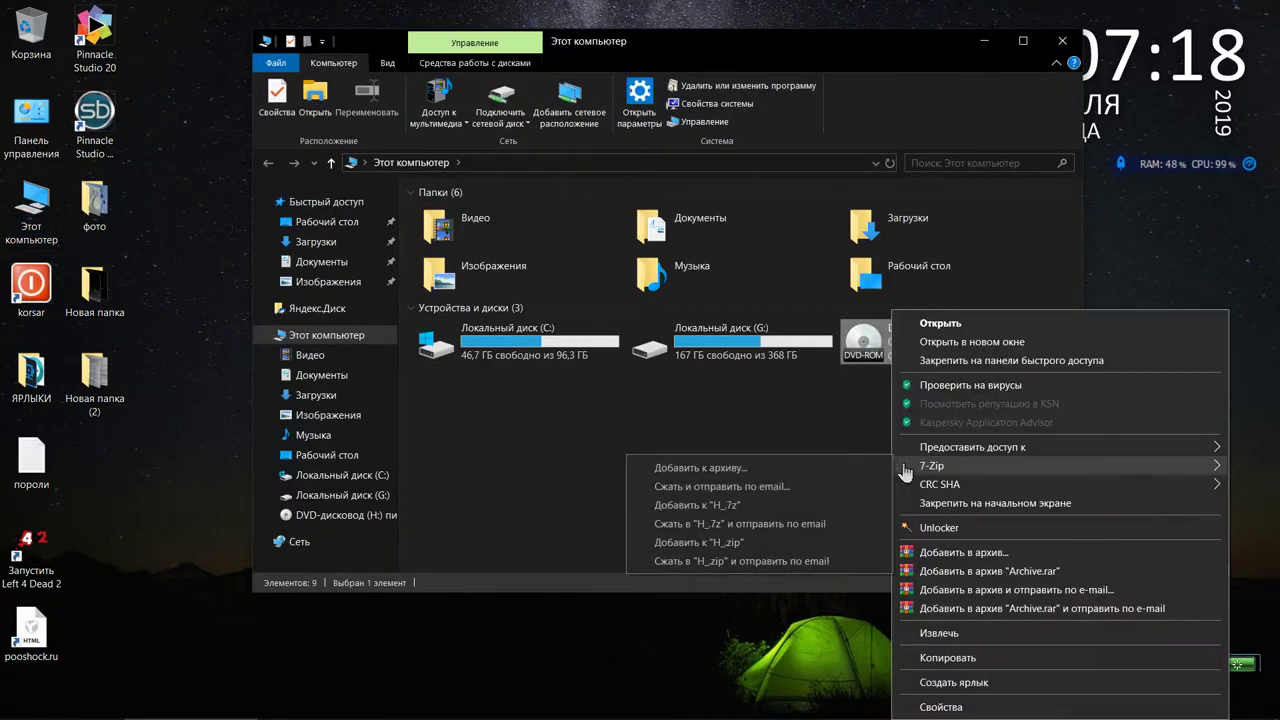
left_click(940, 634)
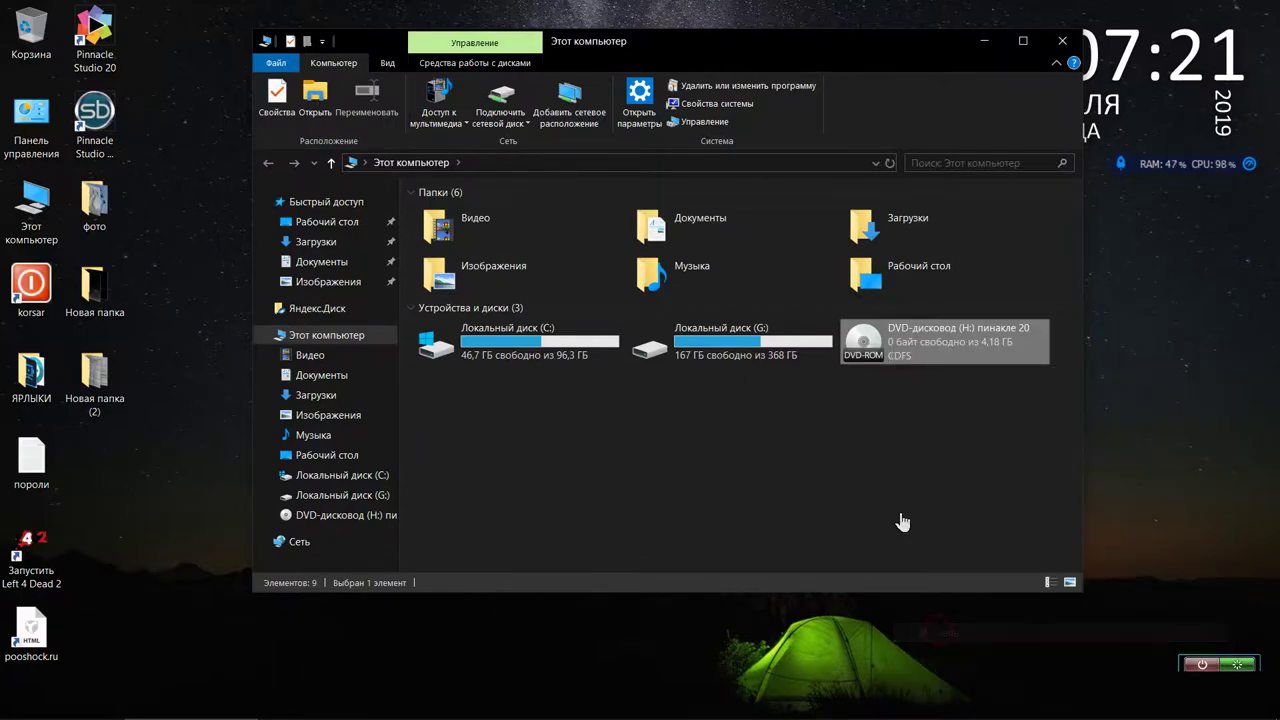
left_click(1062, 41)
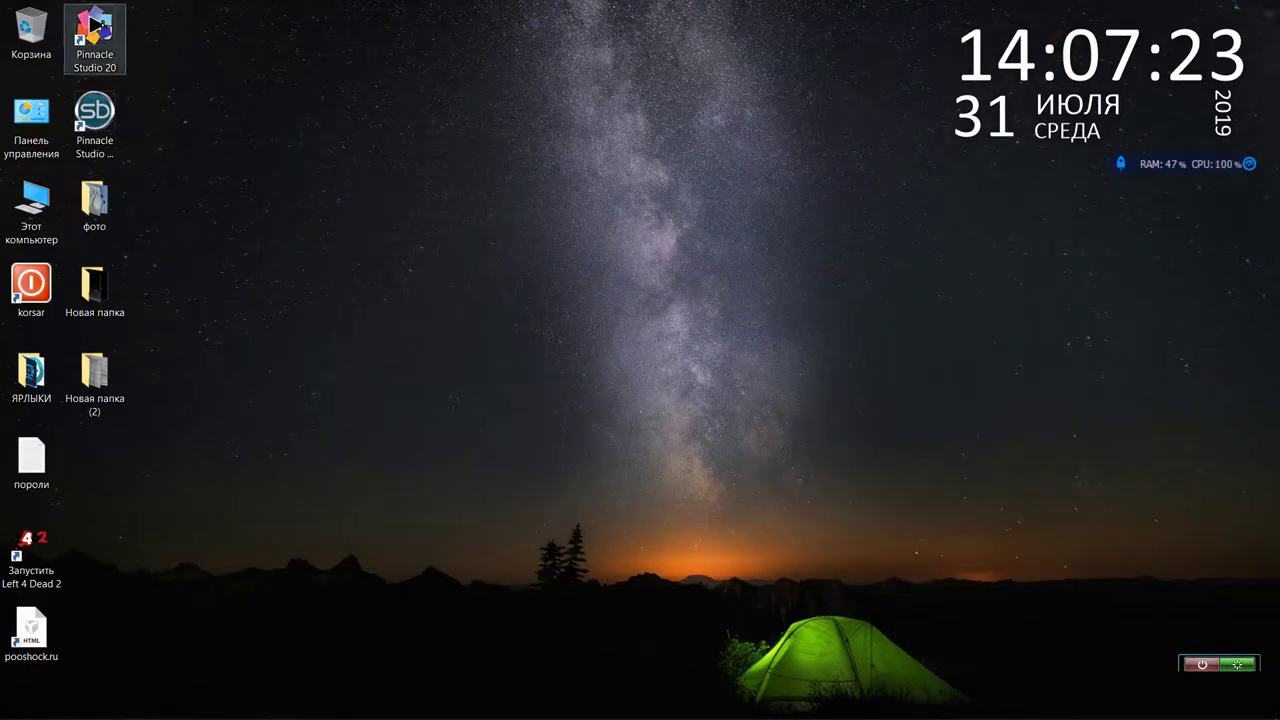
Launch Pinnacle Studio 20 and check the CPU and disk load in the performance monitor while it loads.
left_click(100, 30)
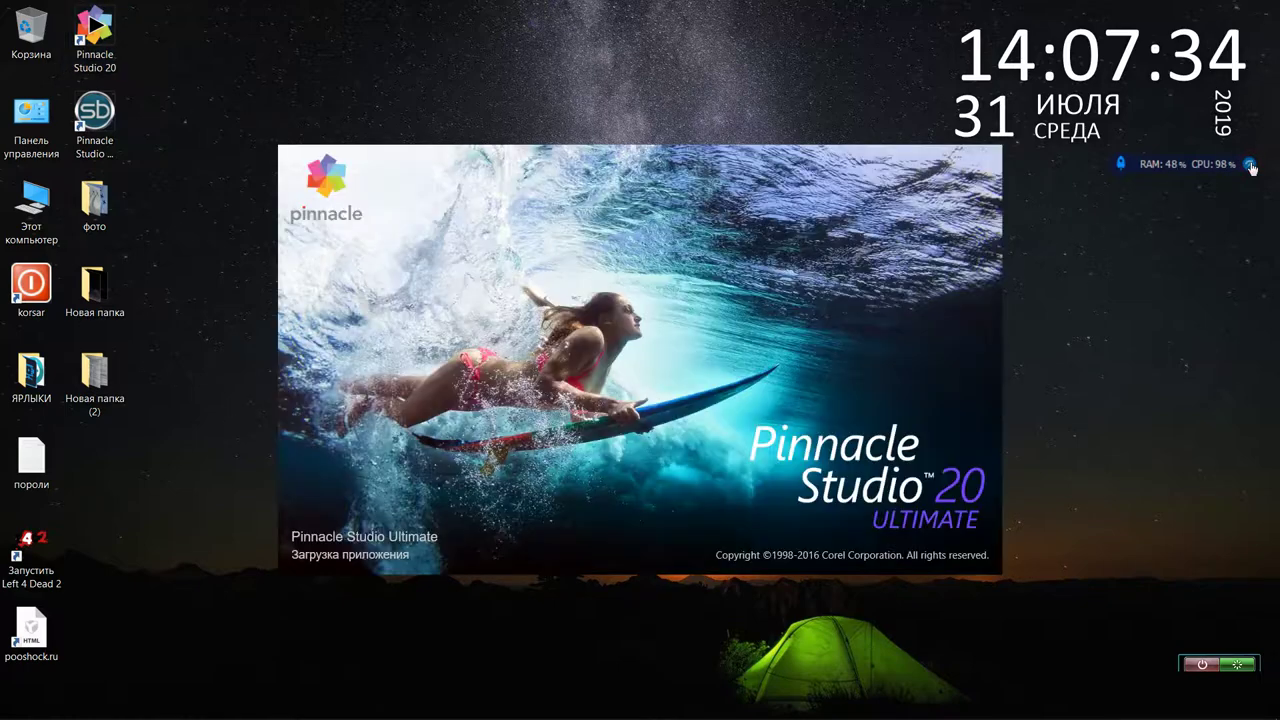
left_click(1251, 167)
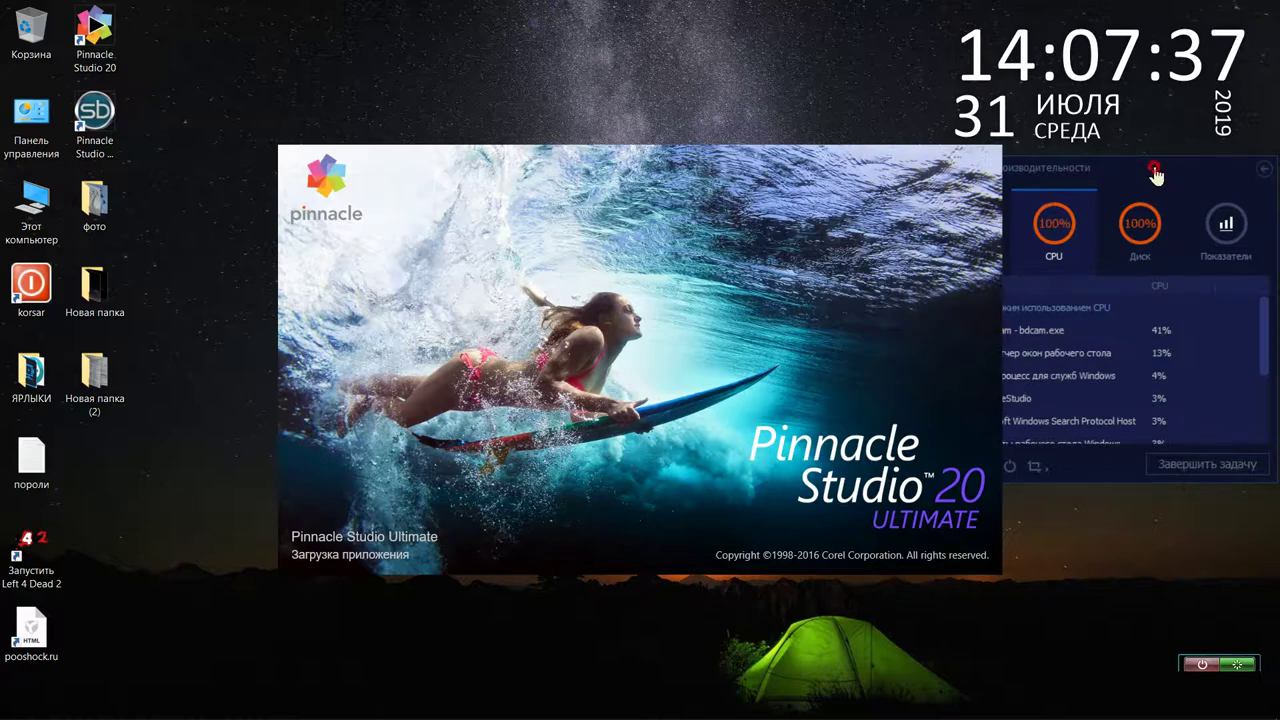
left_click(1265, 168)
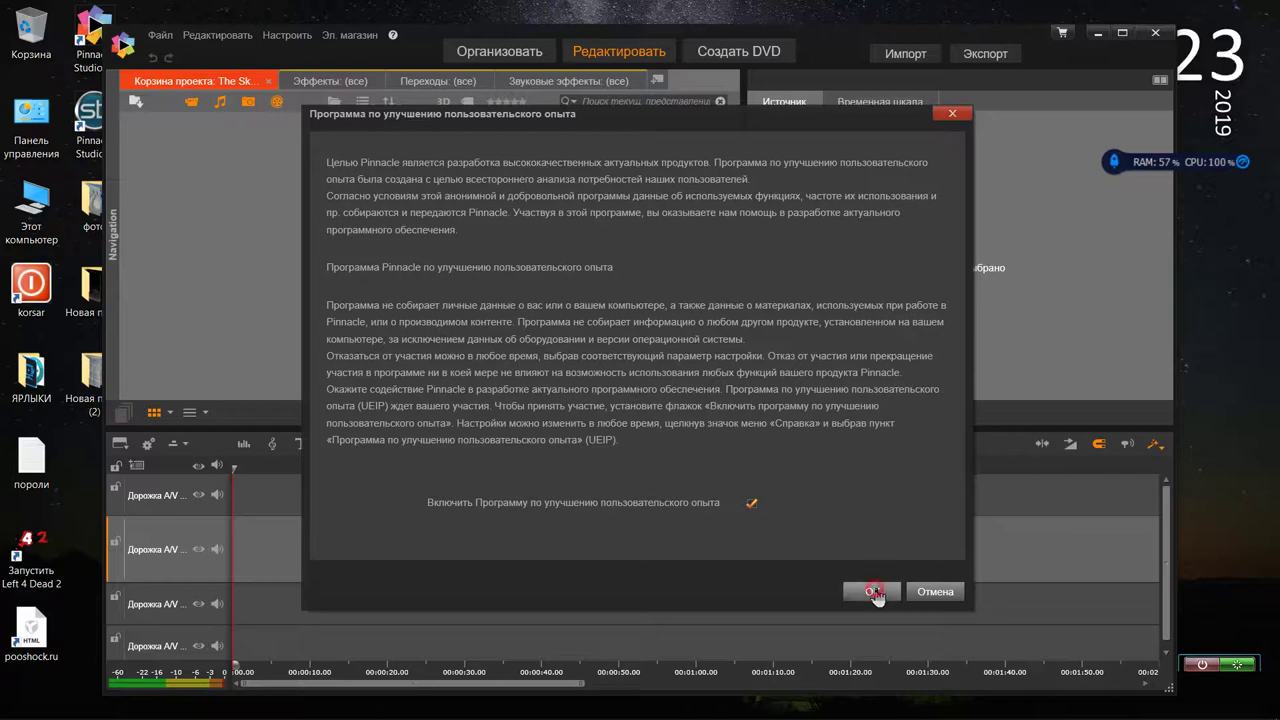
Accept the user experience improvement programme and submit the prefilled Pinnacle Studio 20 registration form, declining news and offers.
left_click(873, 592)
left_click(768, 455)
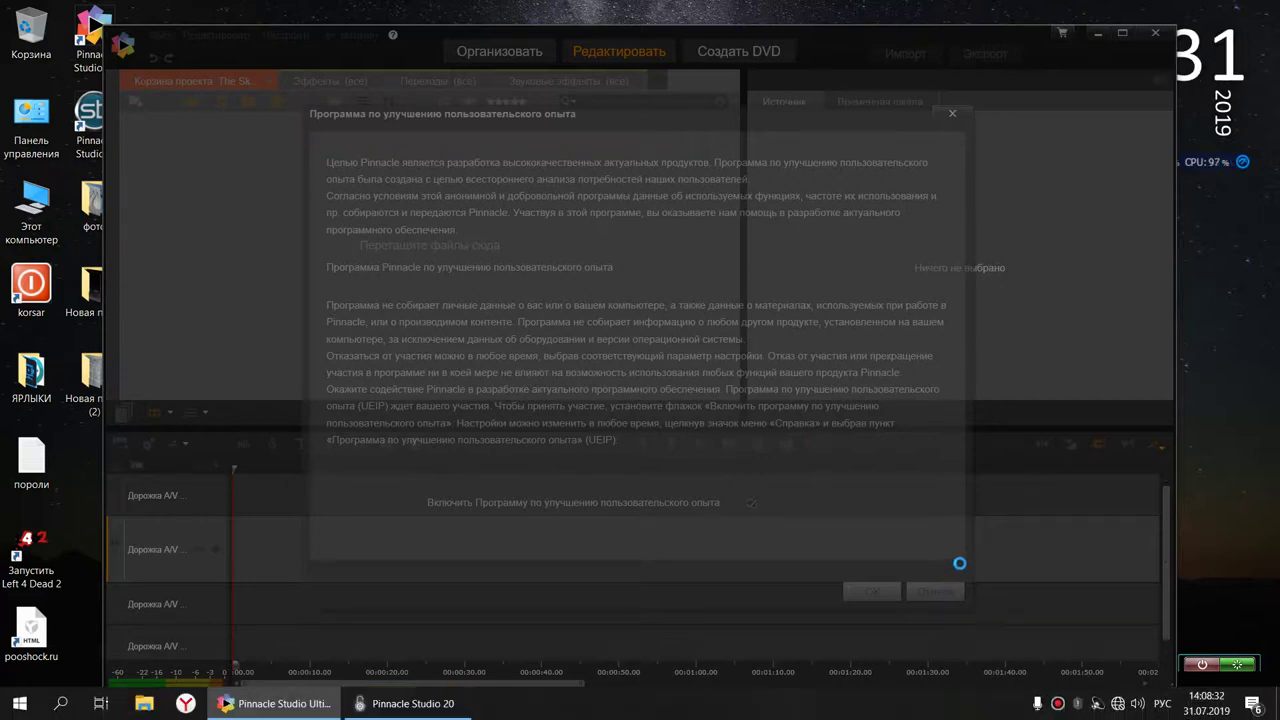
left_click(419, 704)
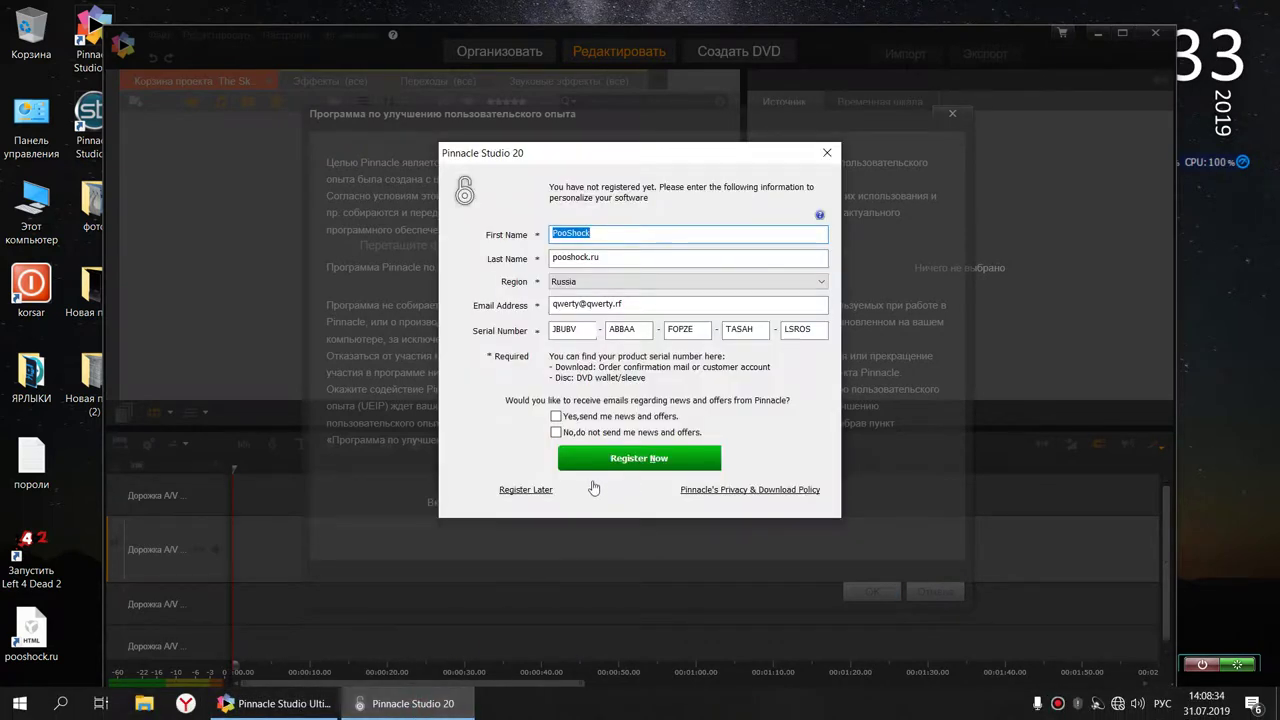
left_click(622, 462)
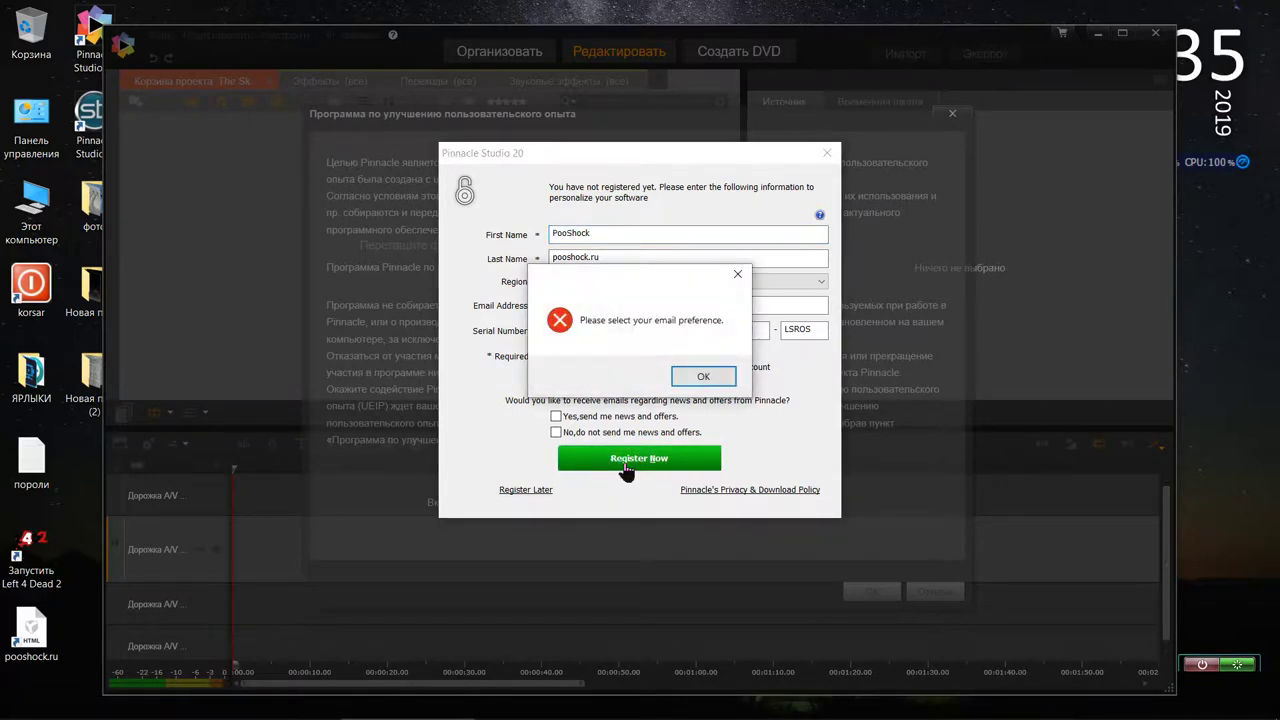
left_click(691, 378)
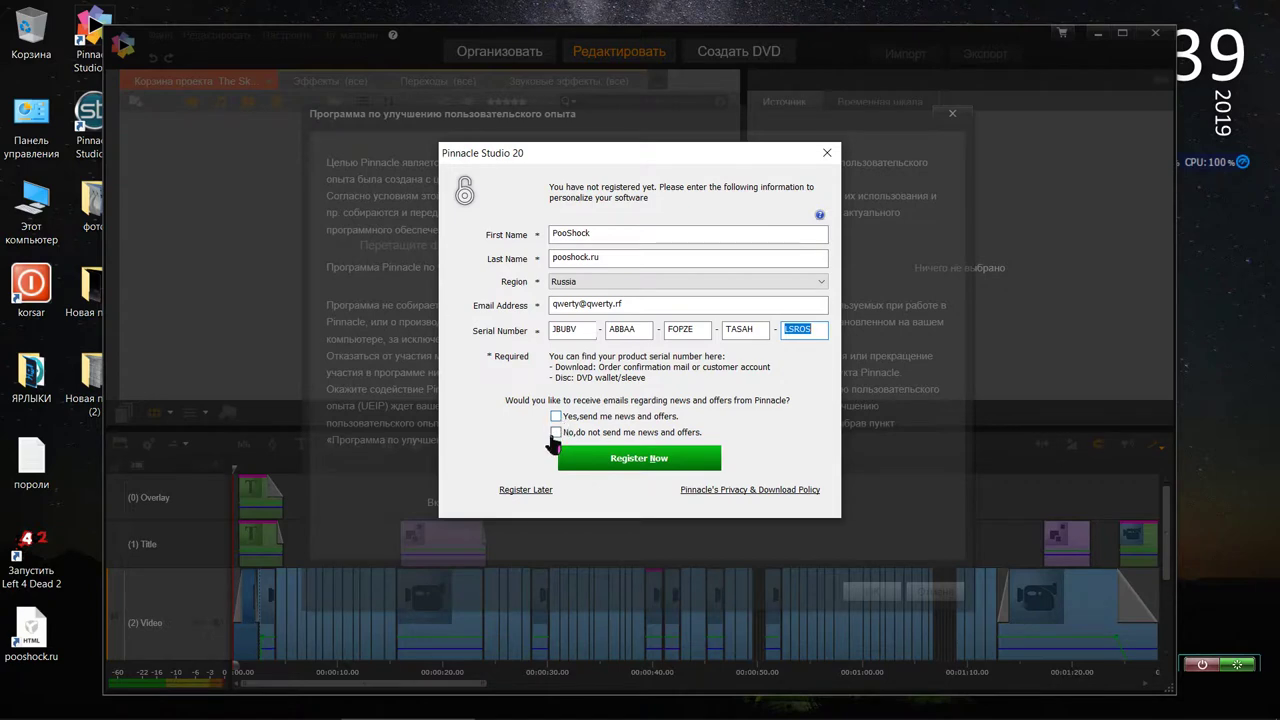
left_click(583, 460)
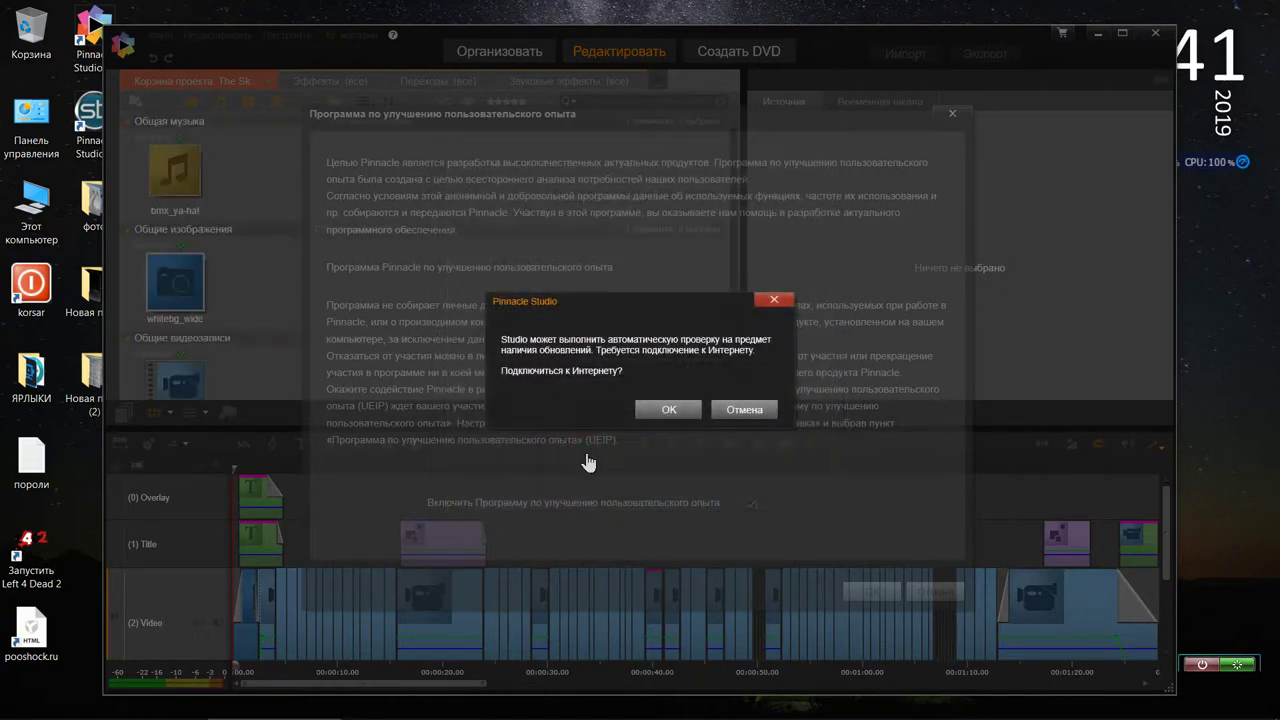
View the instructions for activating from another computer, send them to print on A4 in portrait orientation, and close the activation windows.
left_click(672, 411)
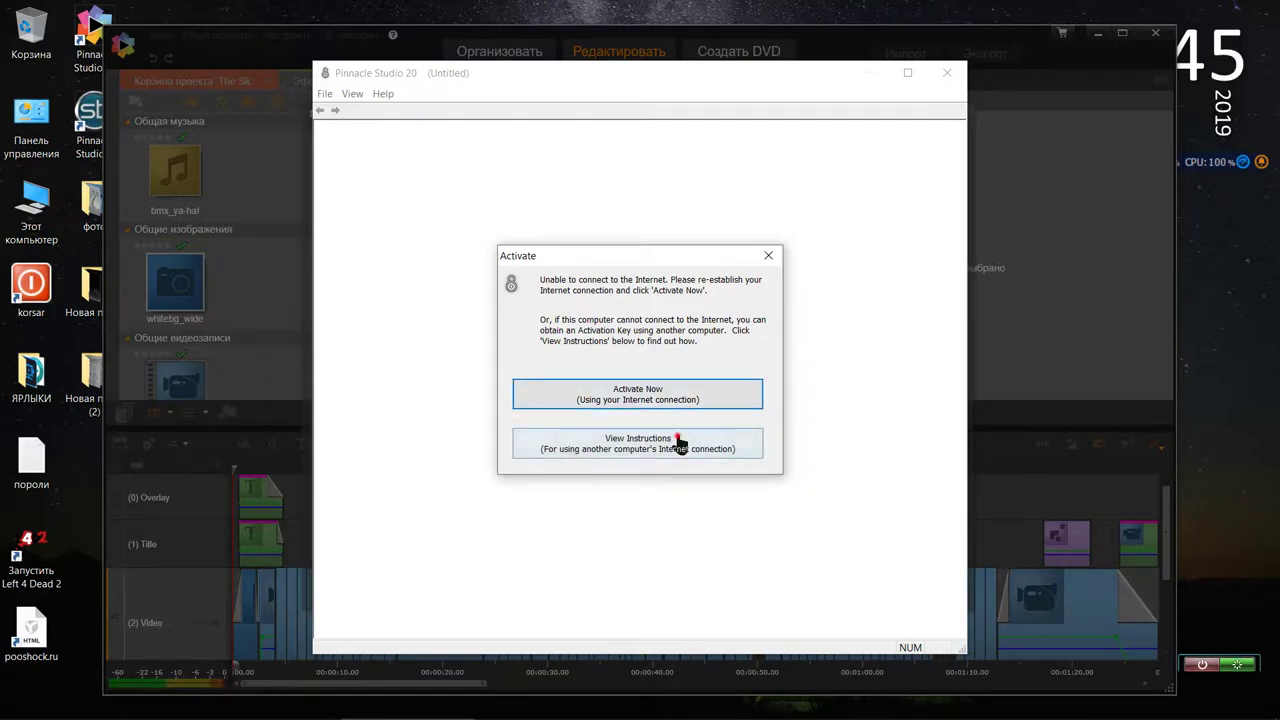
left_click(680, 443)
left_click(697, 512)
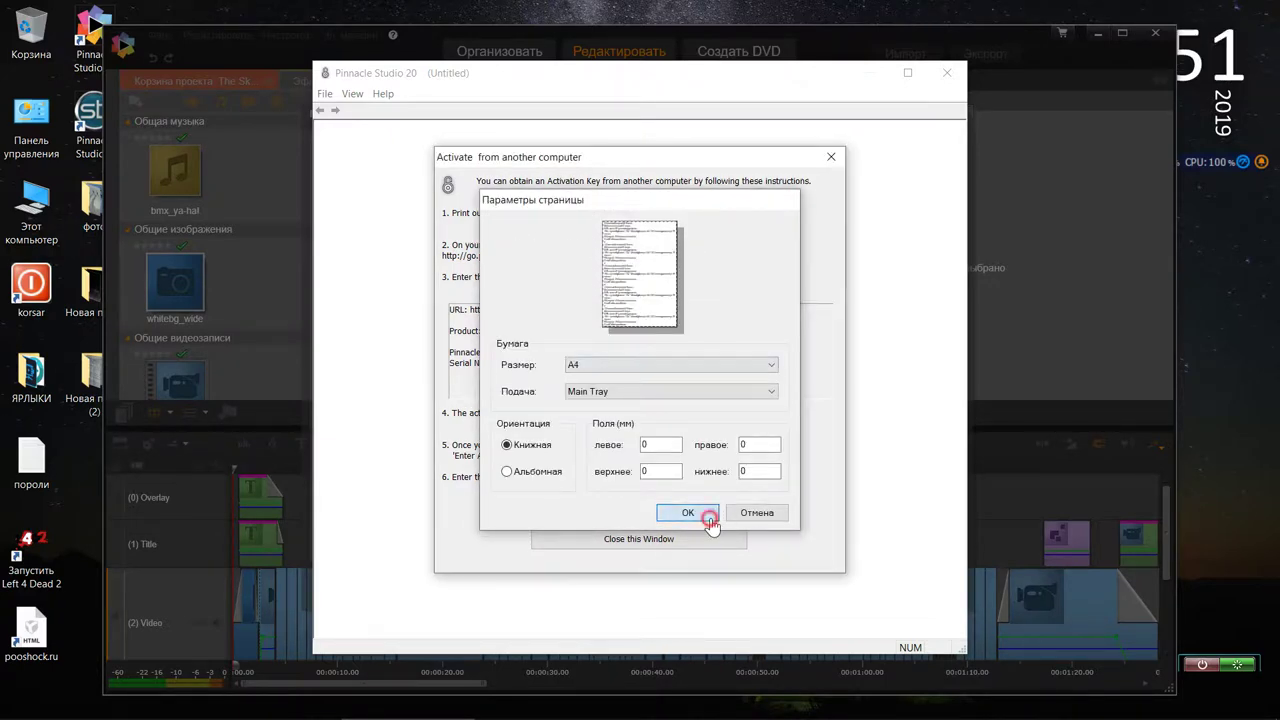
left_click(709, 519)
left_click(831, 158)
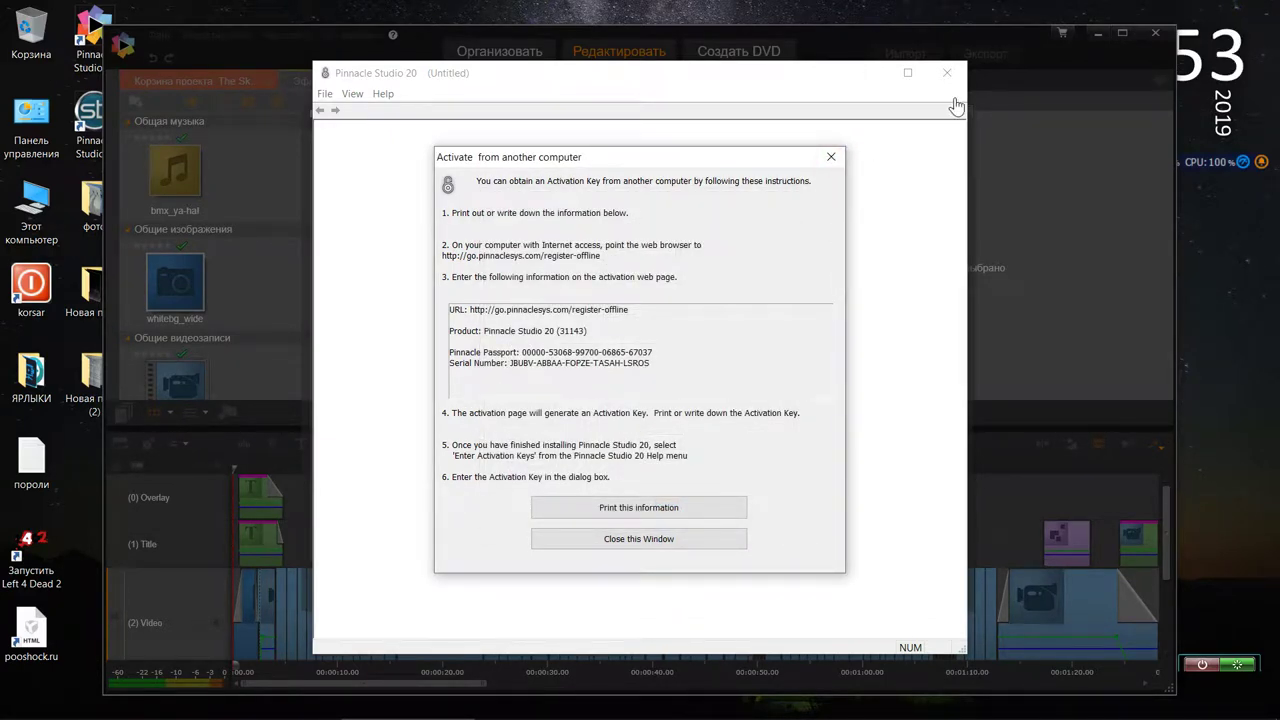
left_click(830, 158)
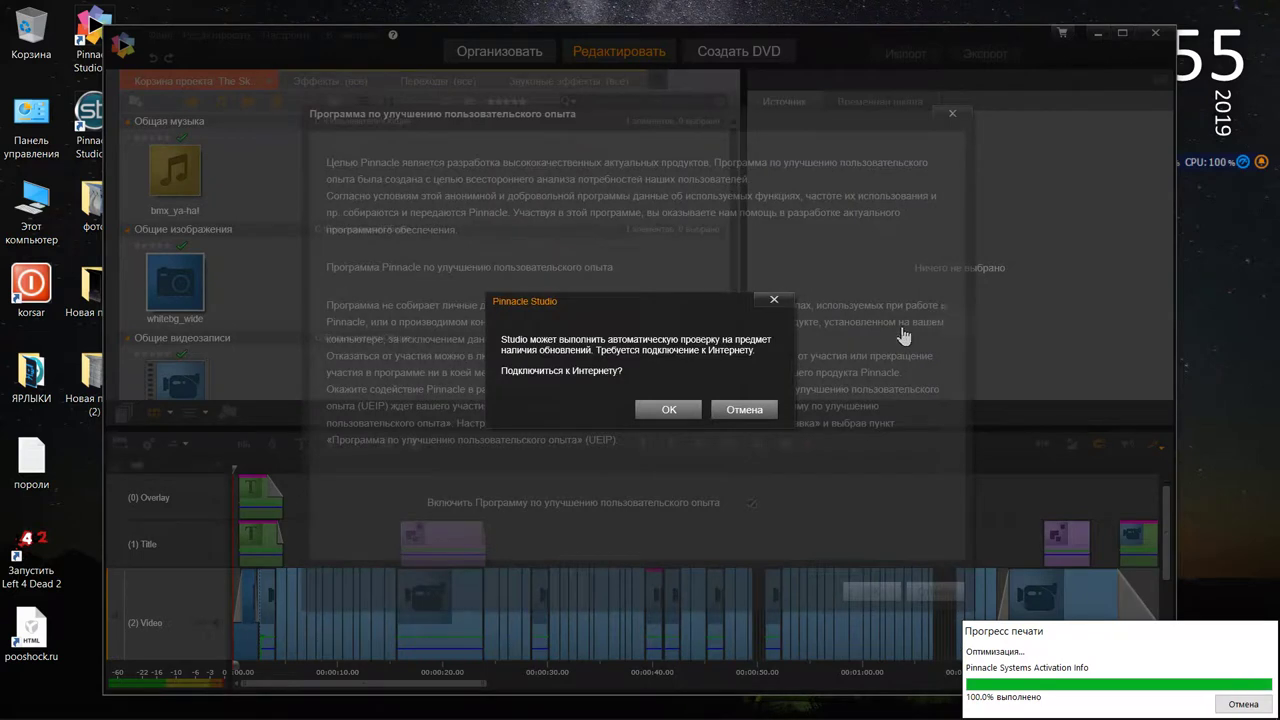
Decline the automatic update check, untick participation in the user experience improvement programme and cancel its dialog.
left_click(745, 410)
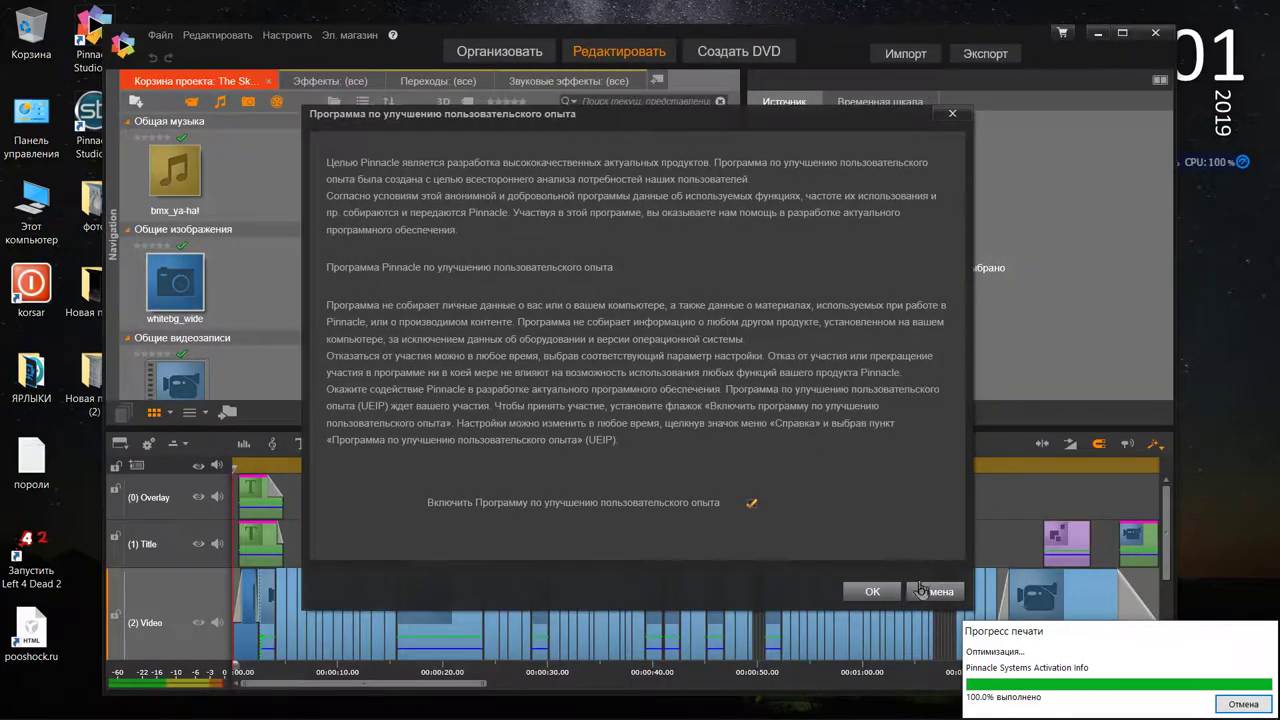
left_click(754, 505)
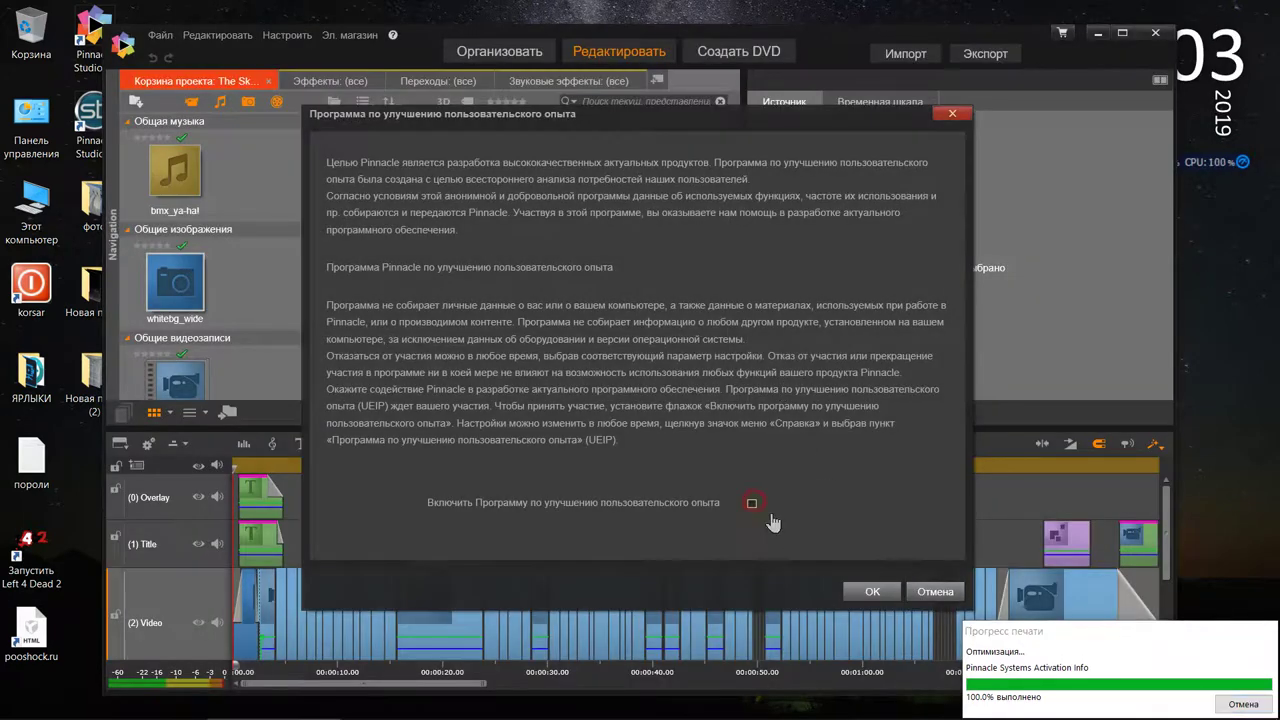
left_click(933, 594)
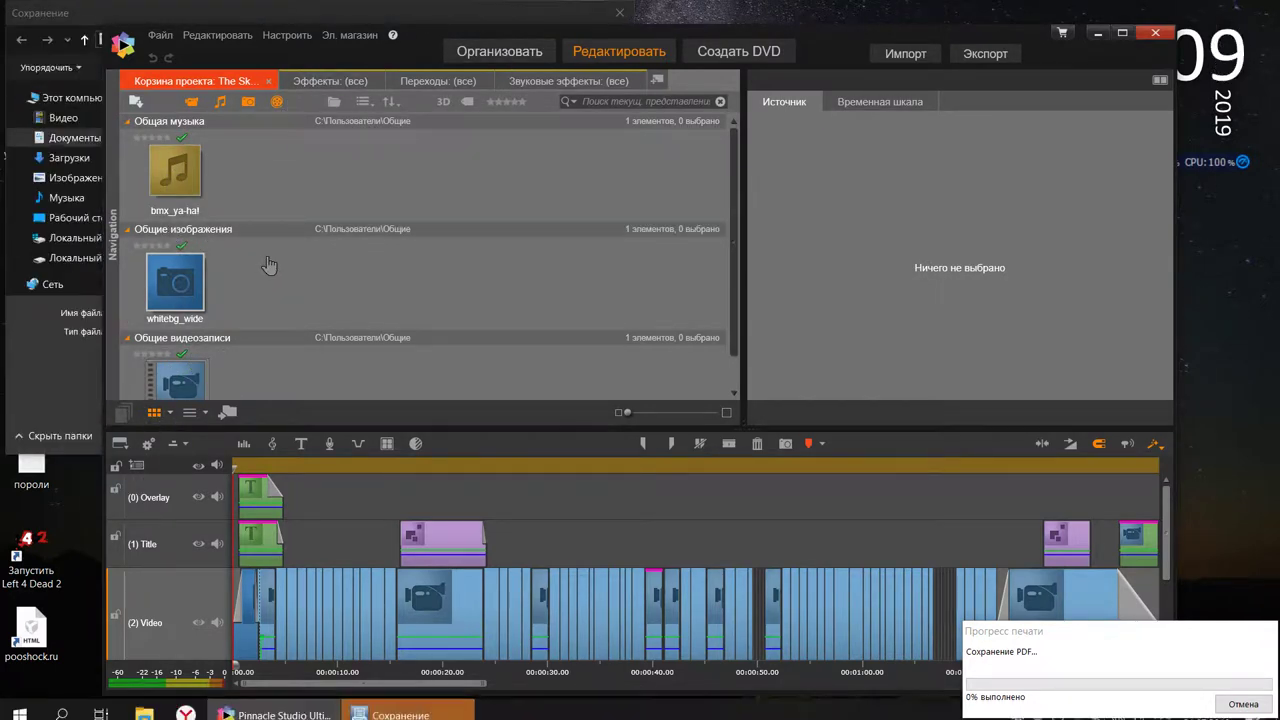
Bring up the PDF save dialog and cancel saving Pinnacle Systems Activation Info.
left_click(72, 407)
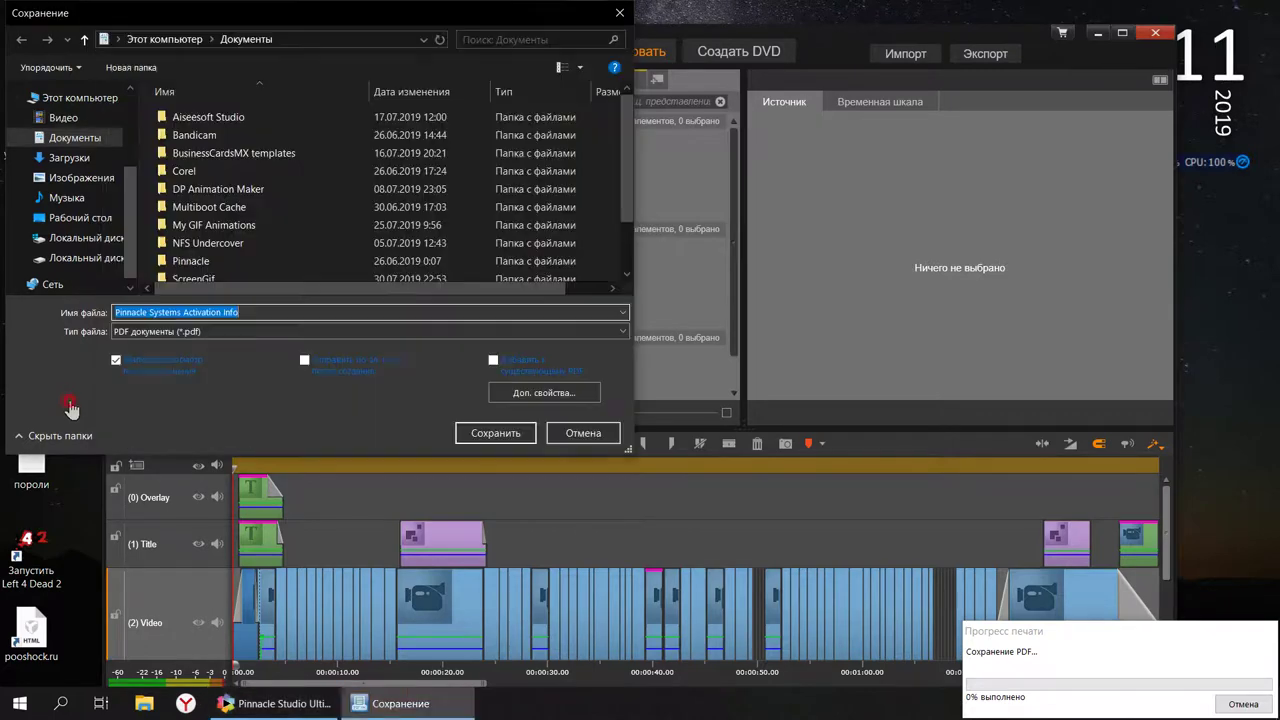
left_click(620, 14)
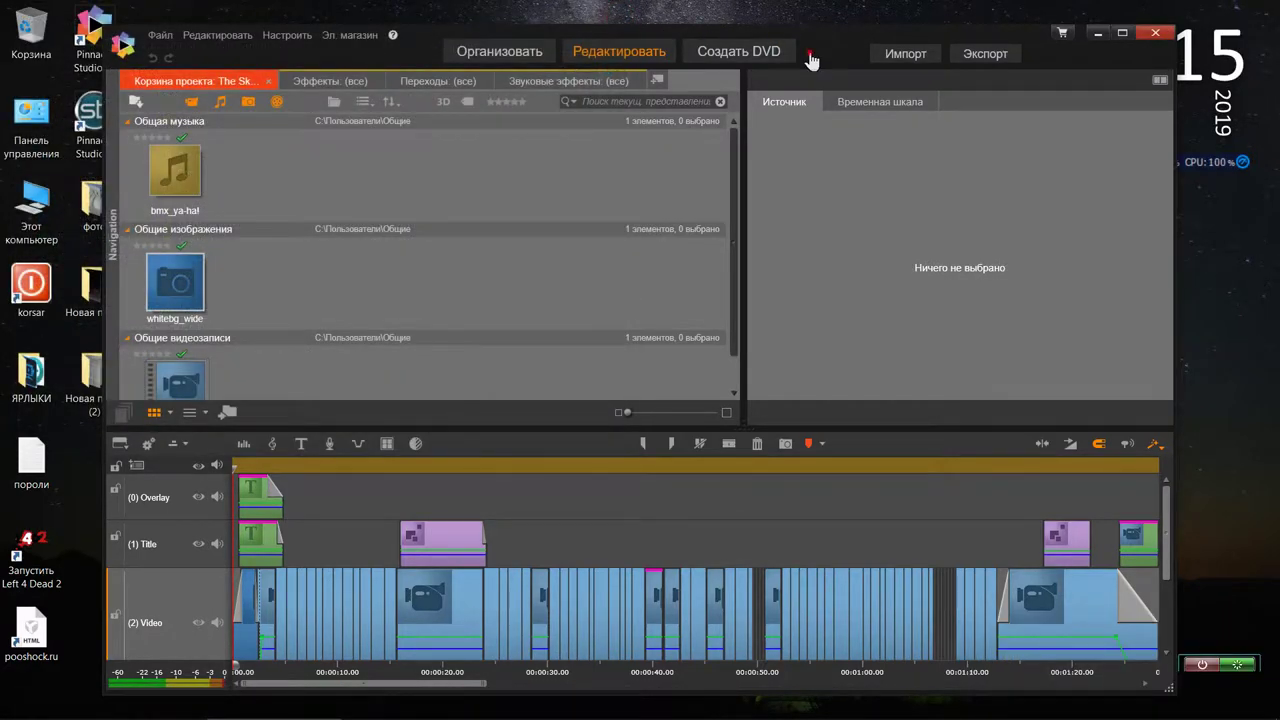
Open the Переходы category in the library and look through the 2D-3D, Bars and Basic Shapes transitions.
left_click_drag(810, 62, 748, 55)
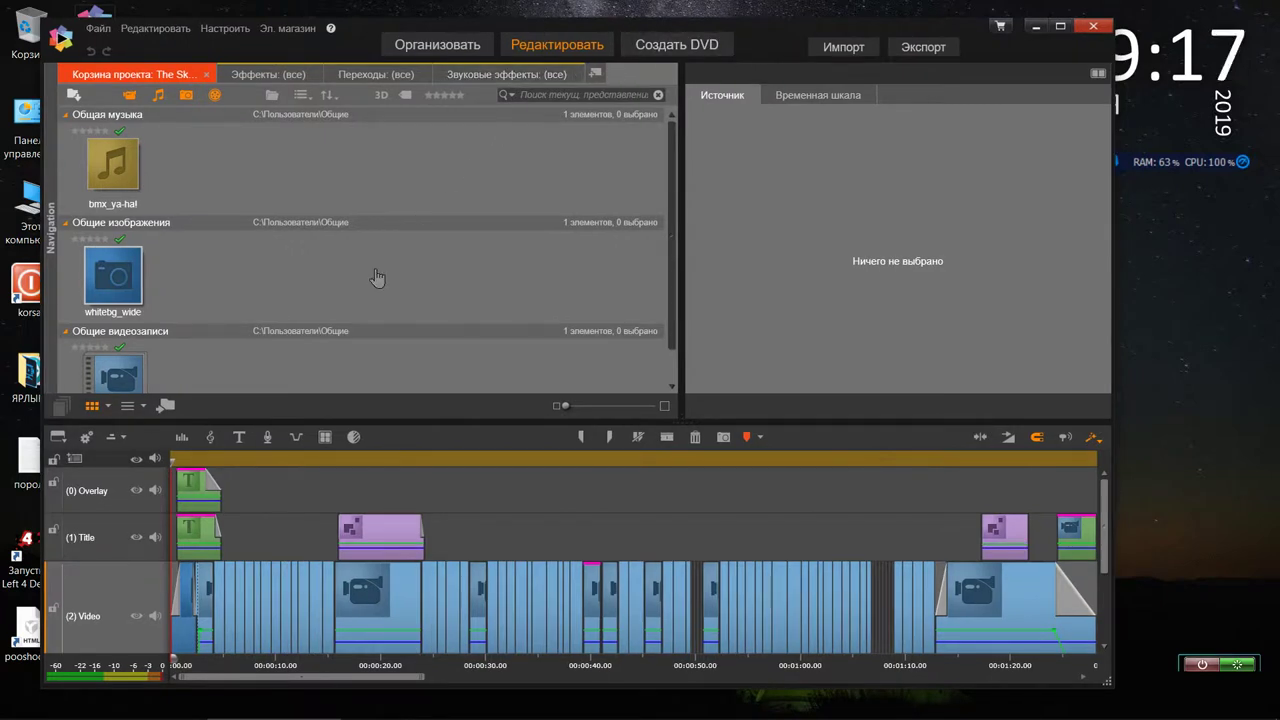
scroll(378, 278, "down", 1)
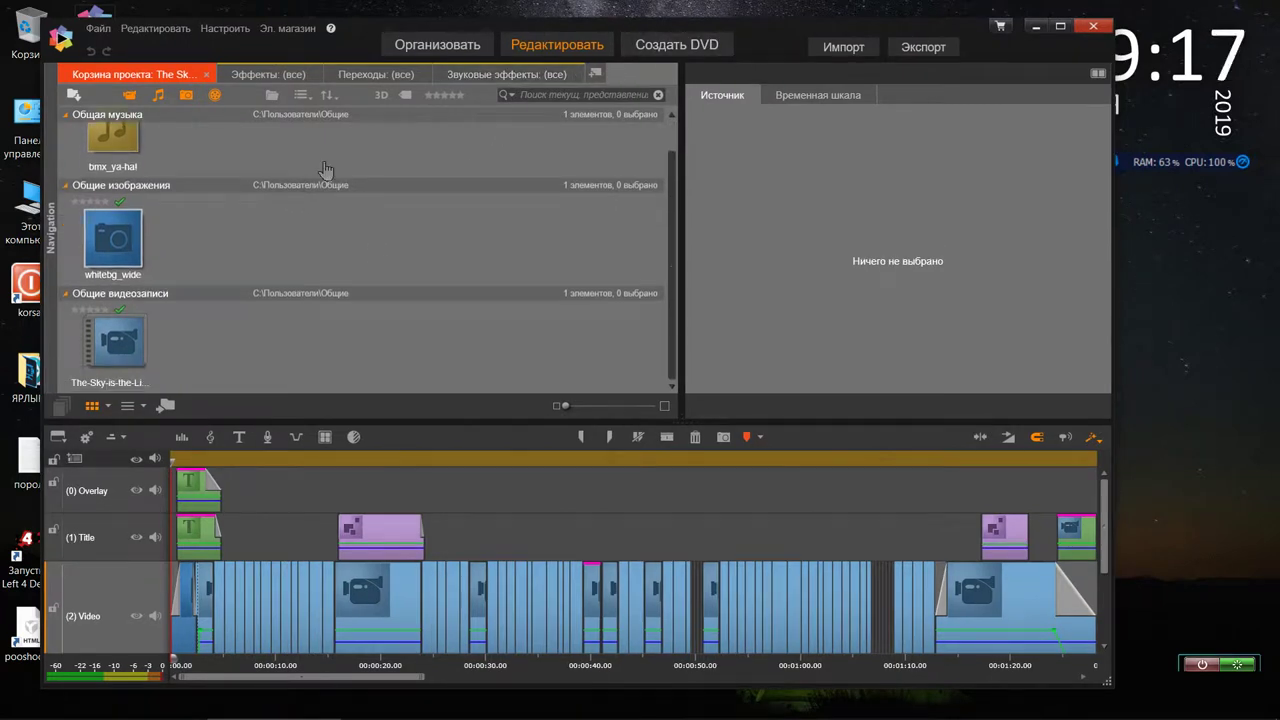
left_click(52, 130)
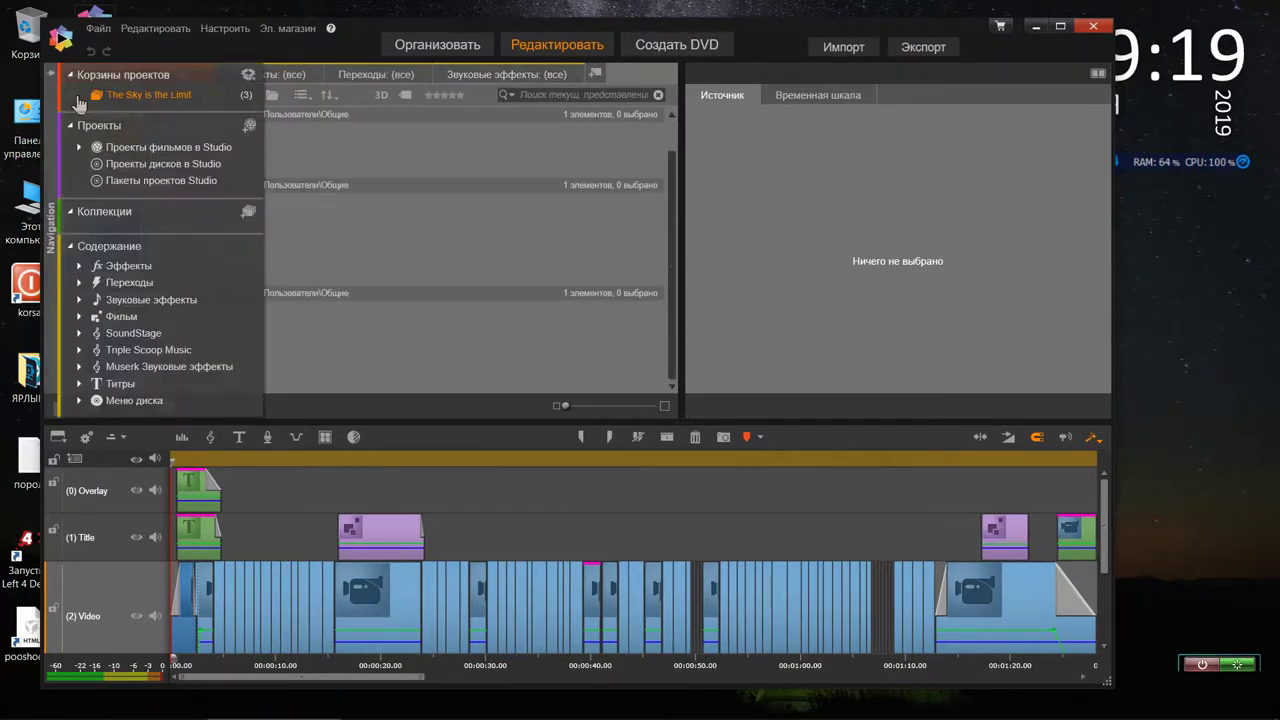
left_click(131, 288)
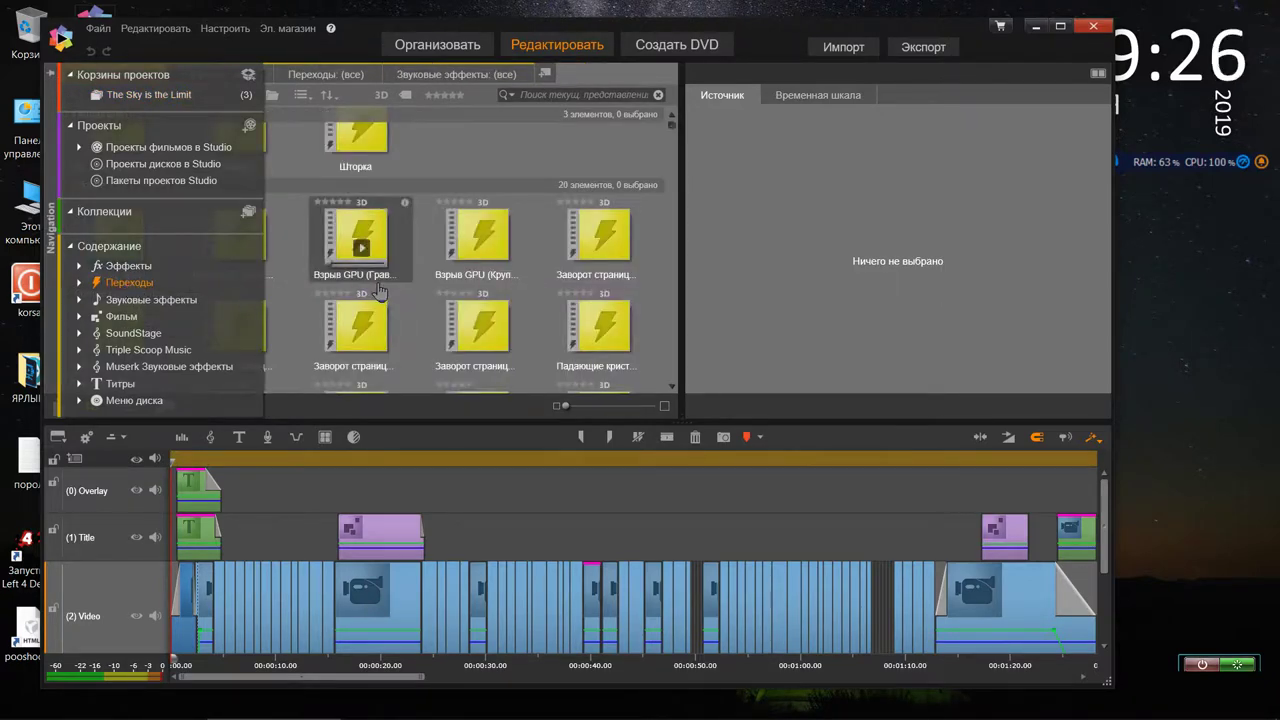
scroll(380, 290, "down", 8)
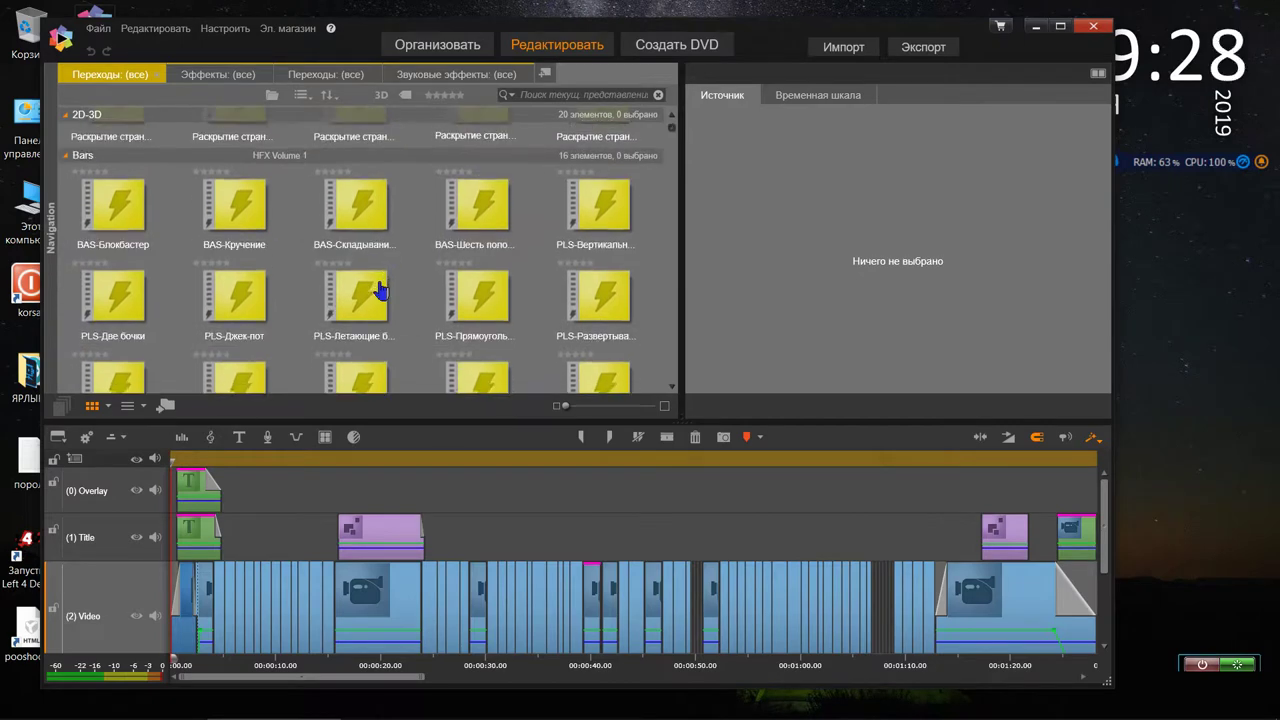
scroll(380, 290, "down", 7)
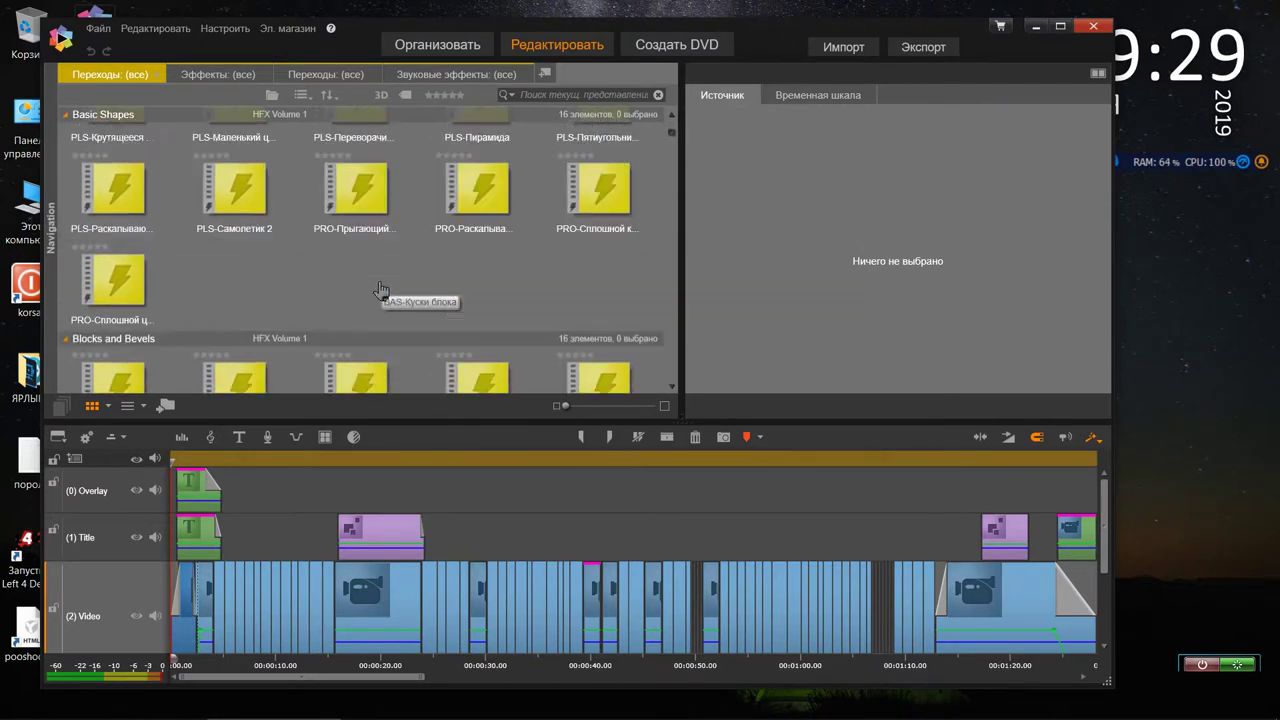
scroll(380, 290, "up", 12)
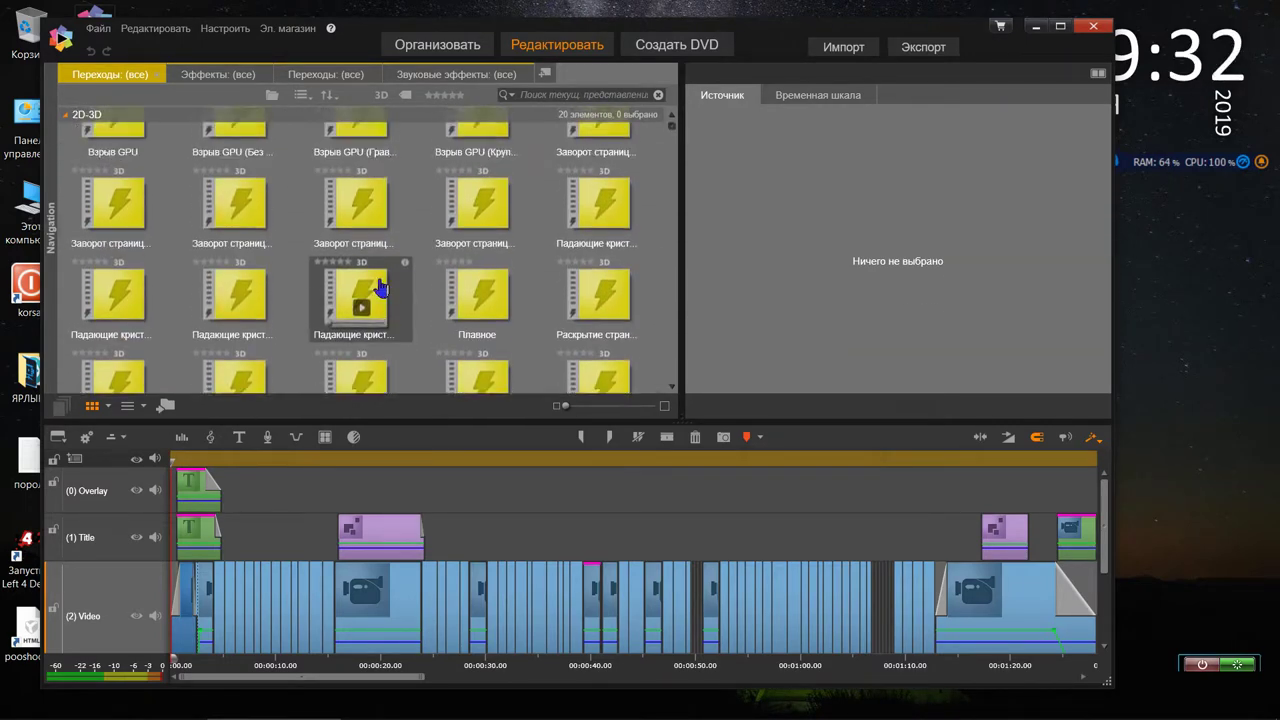
scroll(380, 288, "up", 3)
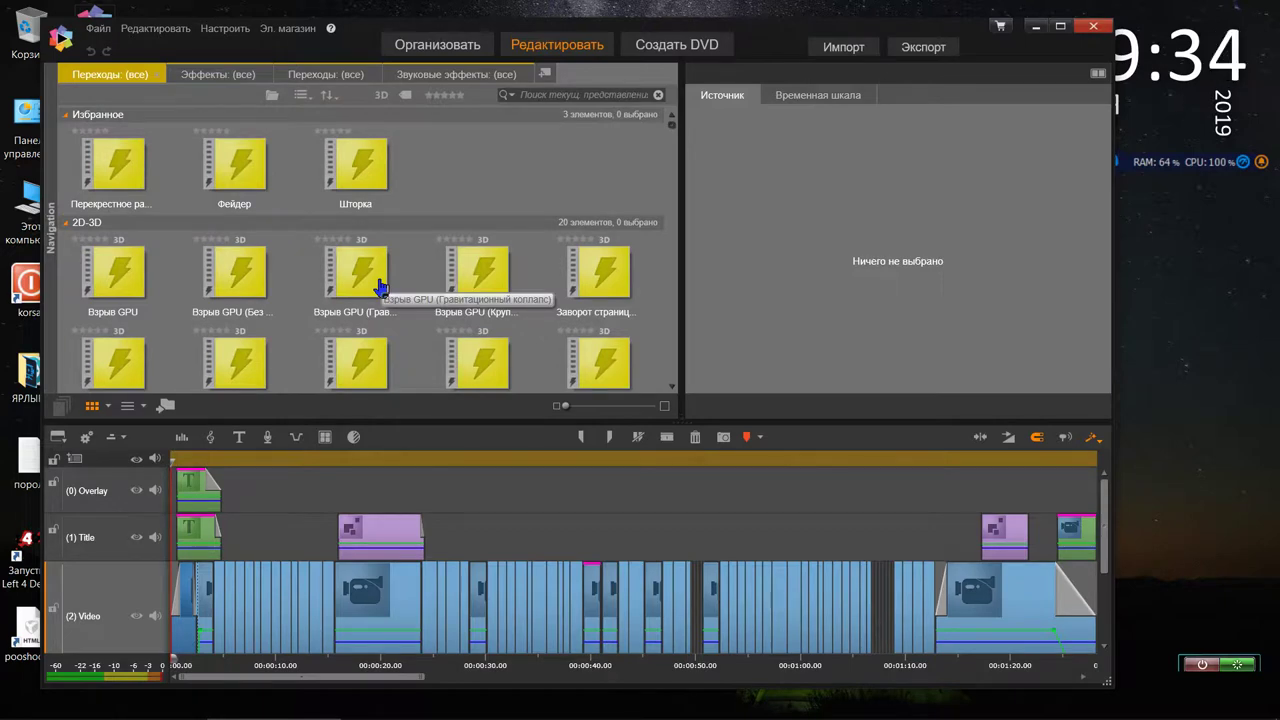
scroll(380, 288, "down", 15)
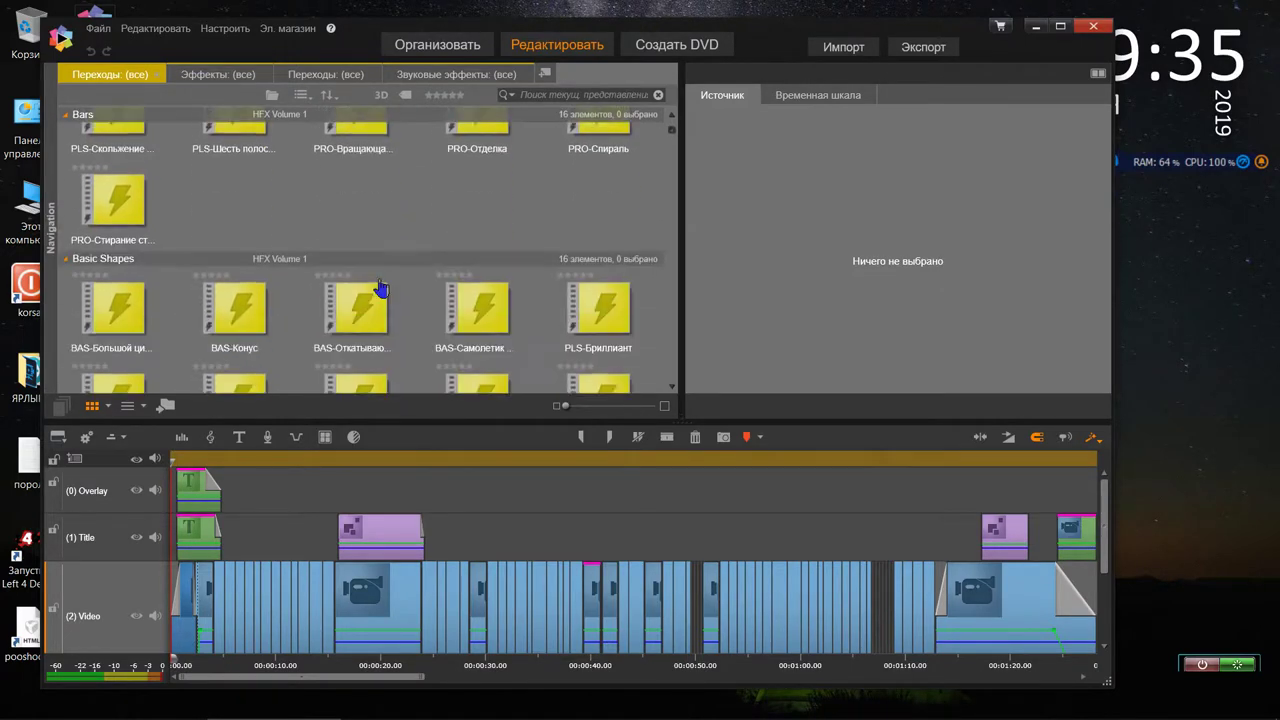
scroll(380, 288, "up", 5)
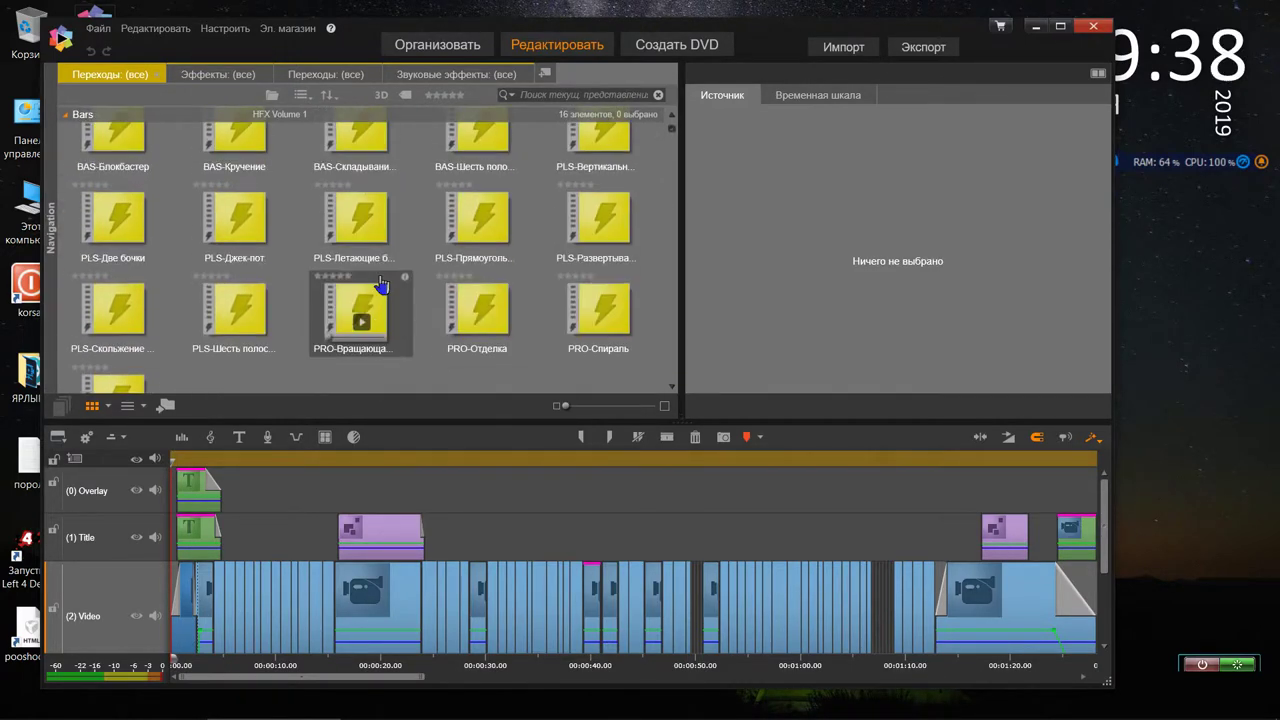
scroll(380, 286, "up", 4)
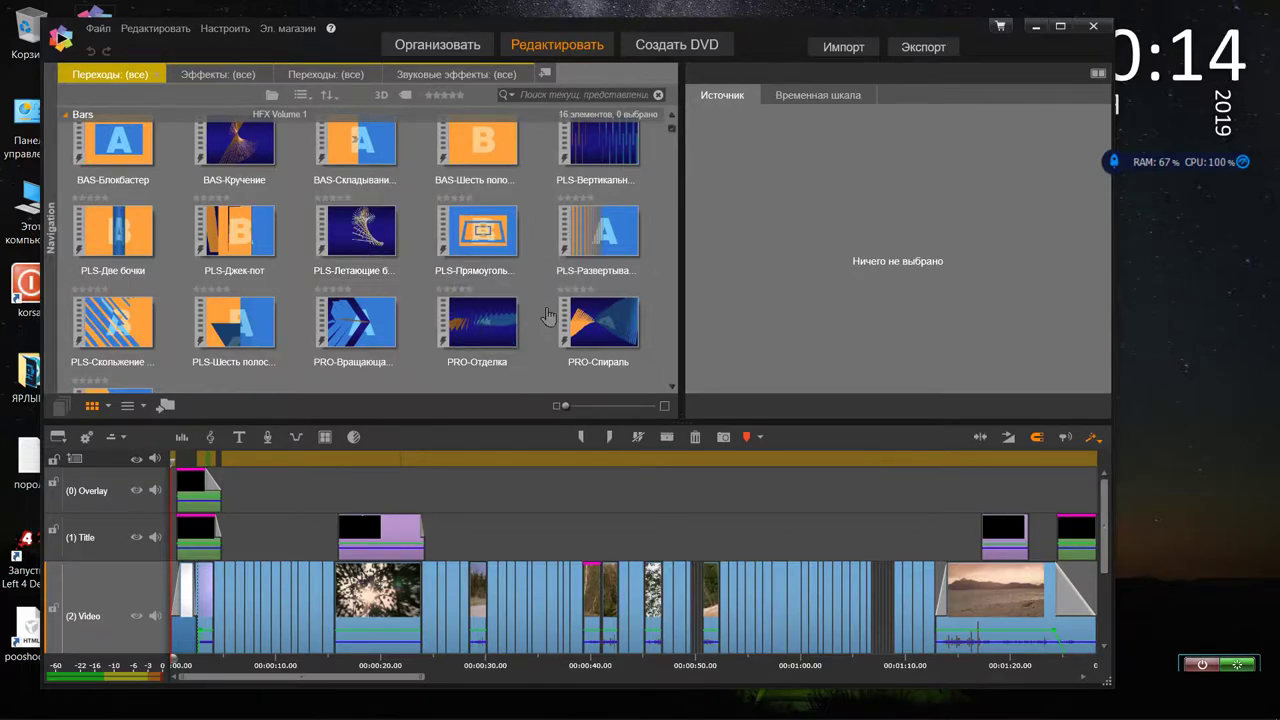
Look through the HFX Volume 1 transition previews from Bars through NEW HFX v5 Transitions and News to Organic Shapes.
scroll(548, 316, "down", 3)
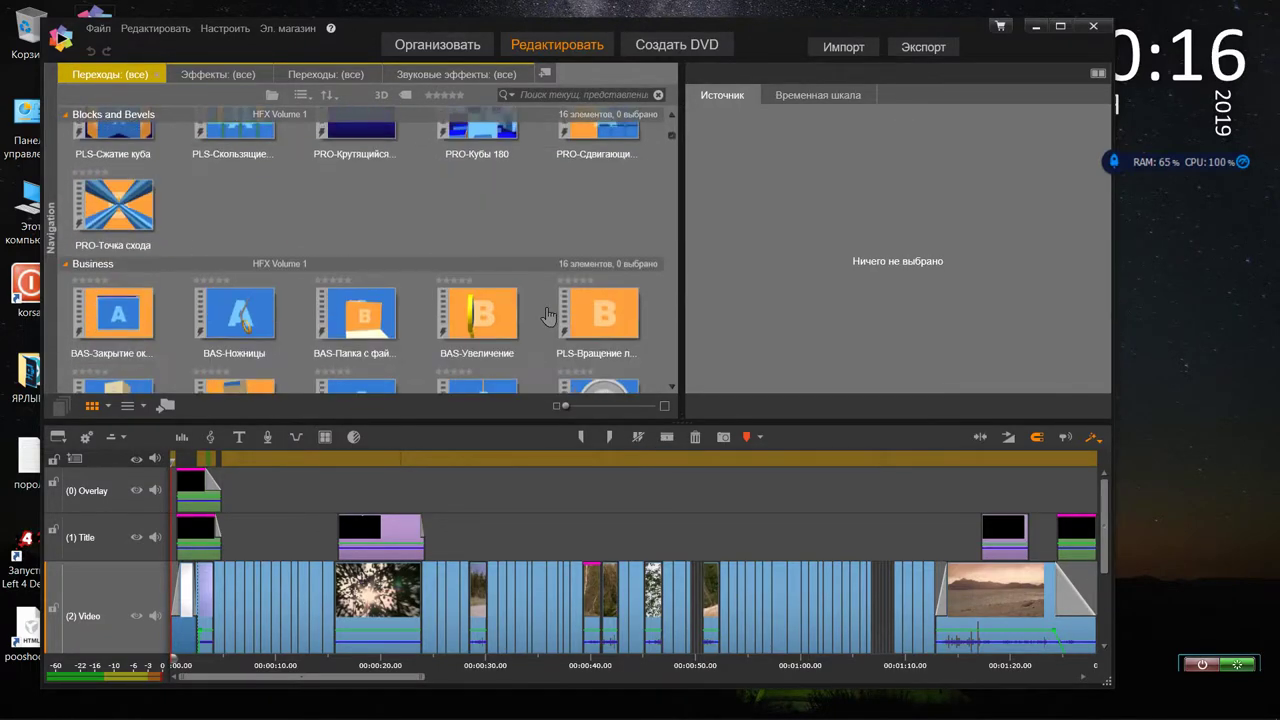
scroll(548, 316, "down", 3)
scroll(548, 316, "down", 12)
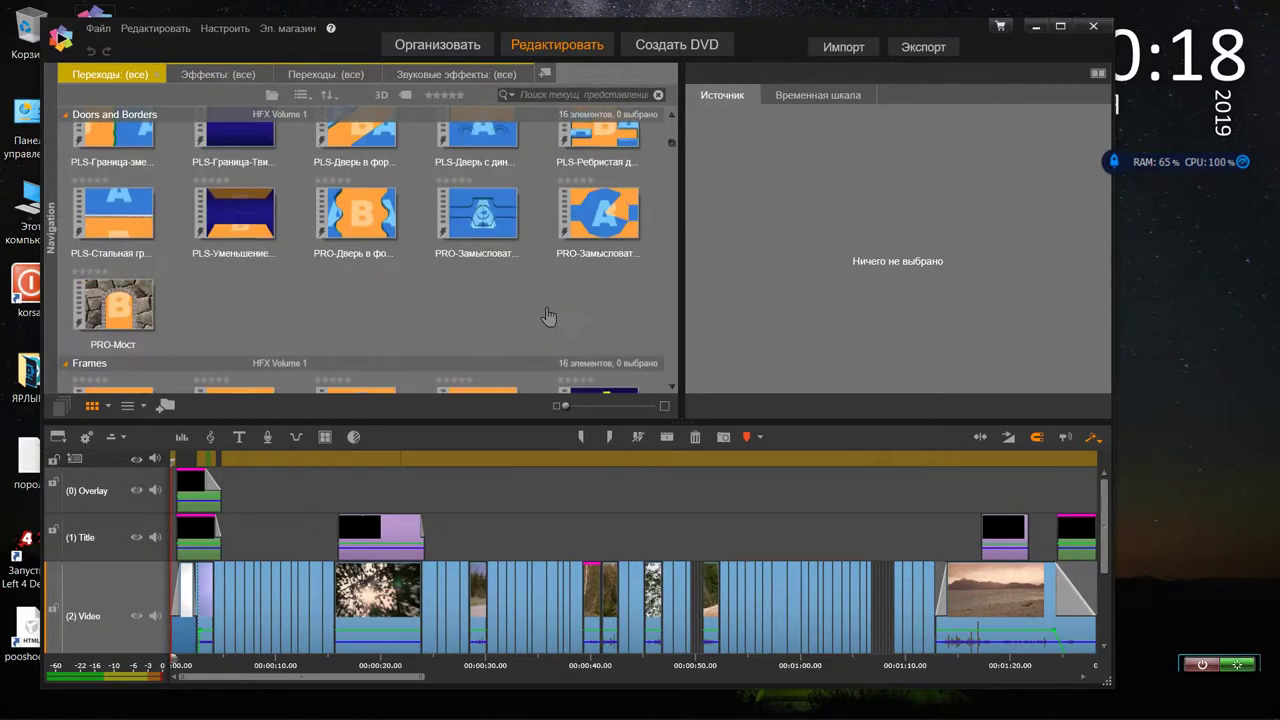
scroll(548, 316, "down", 15)
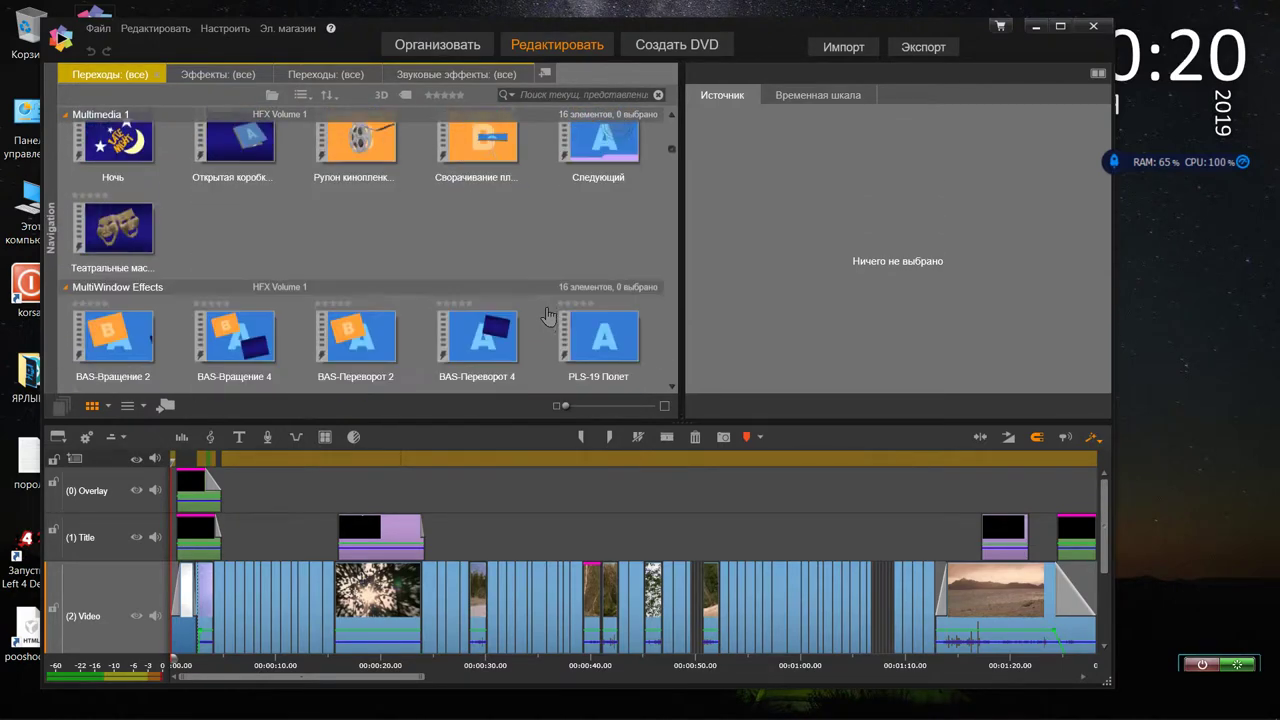
scroll(548, 316, "down", 15)
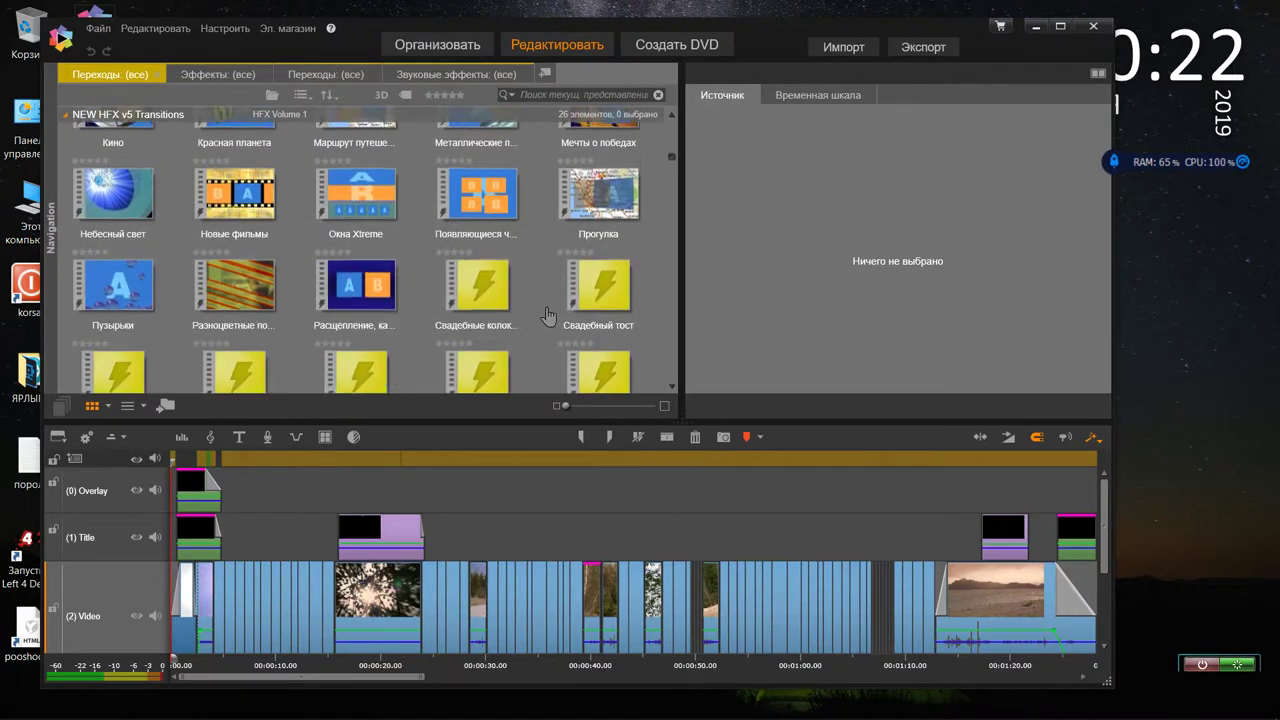
scroll(548, 316, "down", 10)
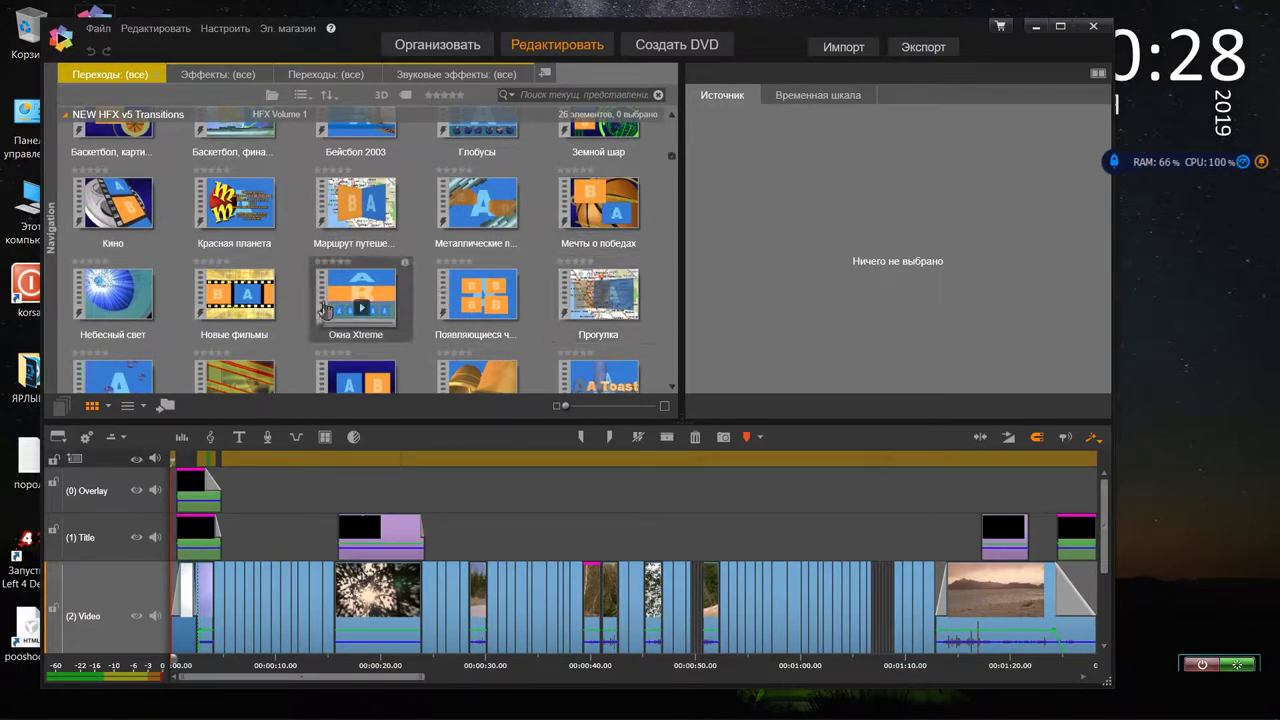
scroll(568, 300, "down", 1)
scroll(570, 315, "down", 15)
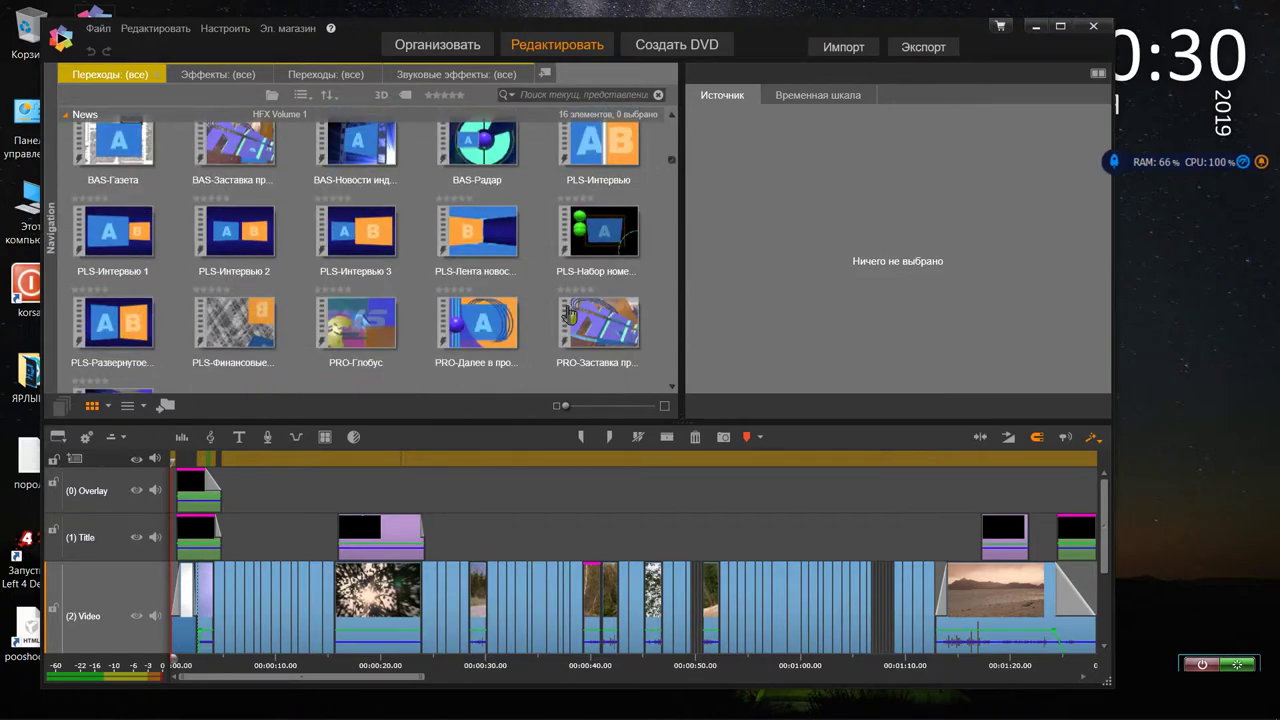
scroll(568, 313, "up", 5)
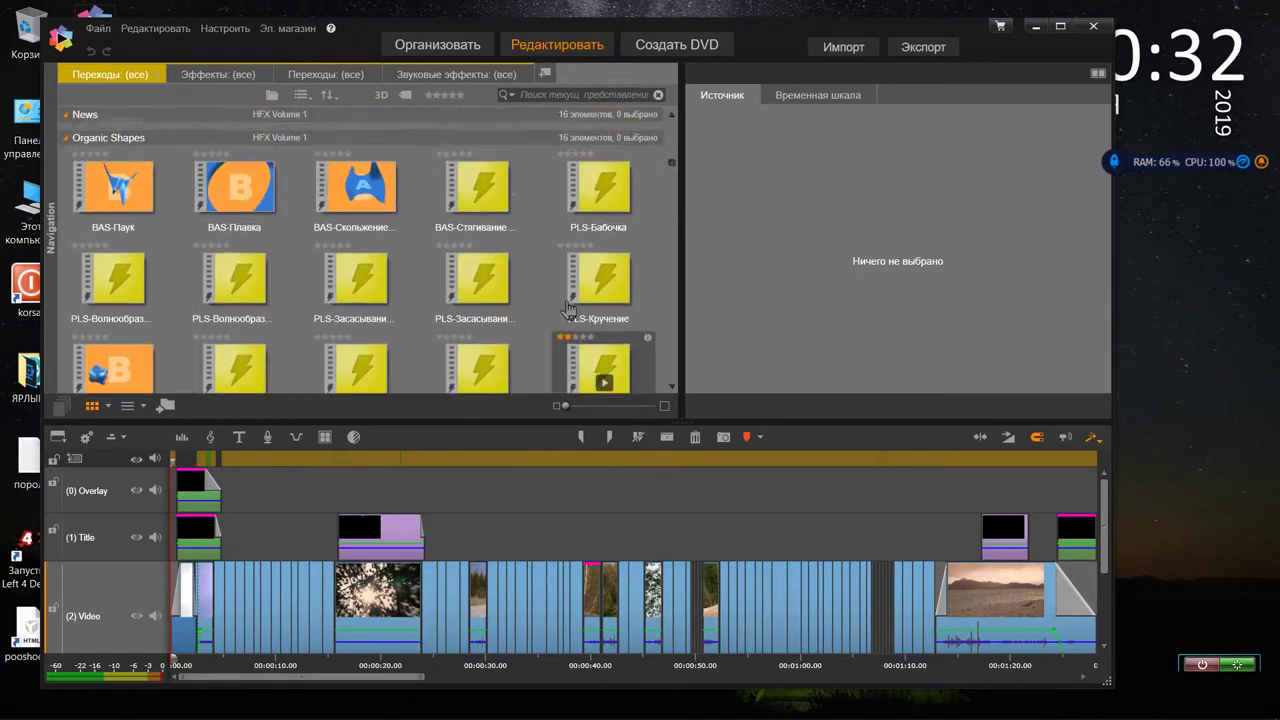
Close Pinnacle Studio, launch IObit Uninstaller from the desktop folder ЯРЛЫКИ and close that folder's window.
left_click(1090, 30)
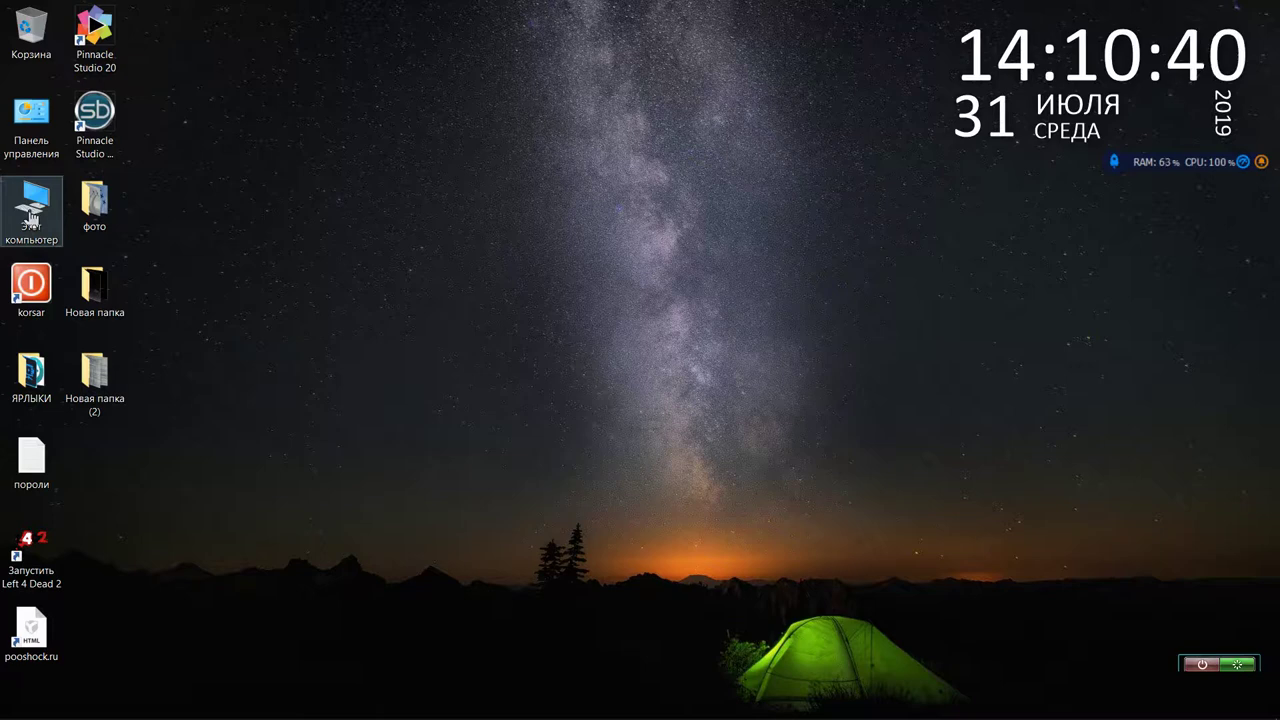
double_click(33, 378)
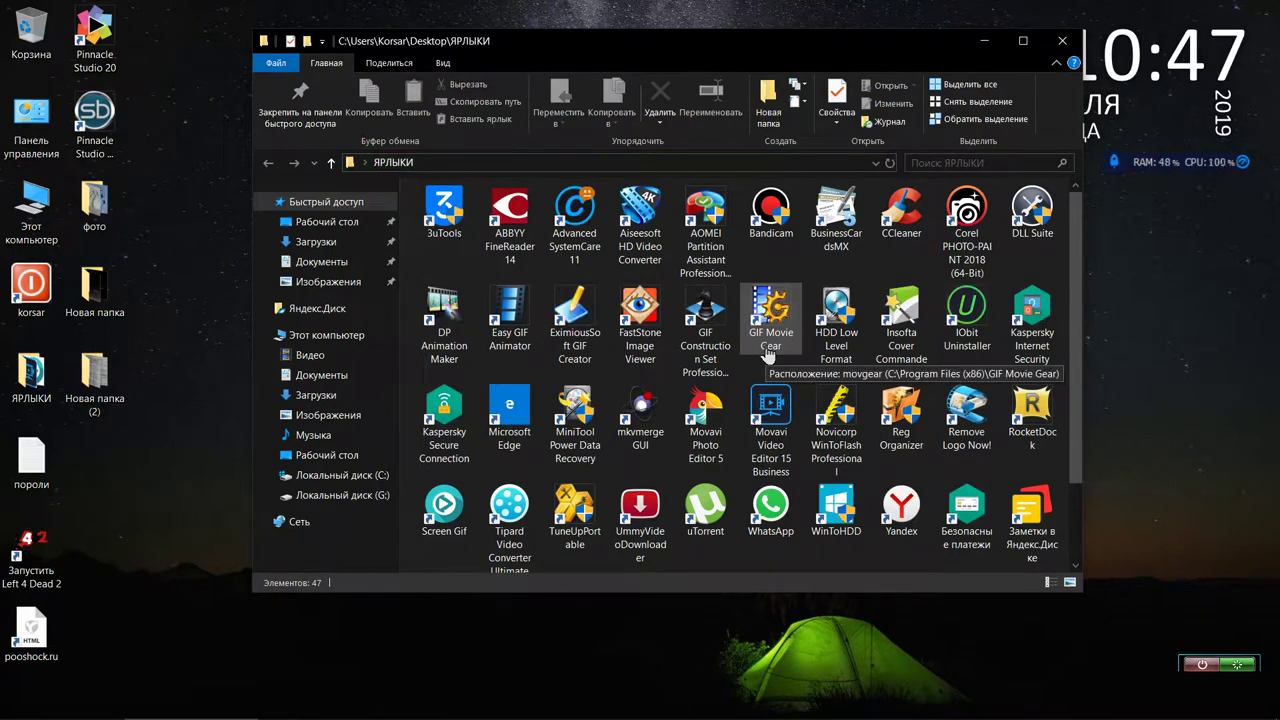
left_click(968, 318)
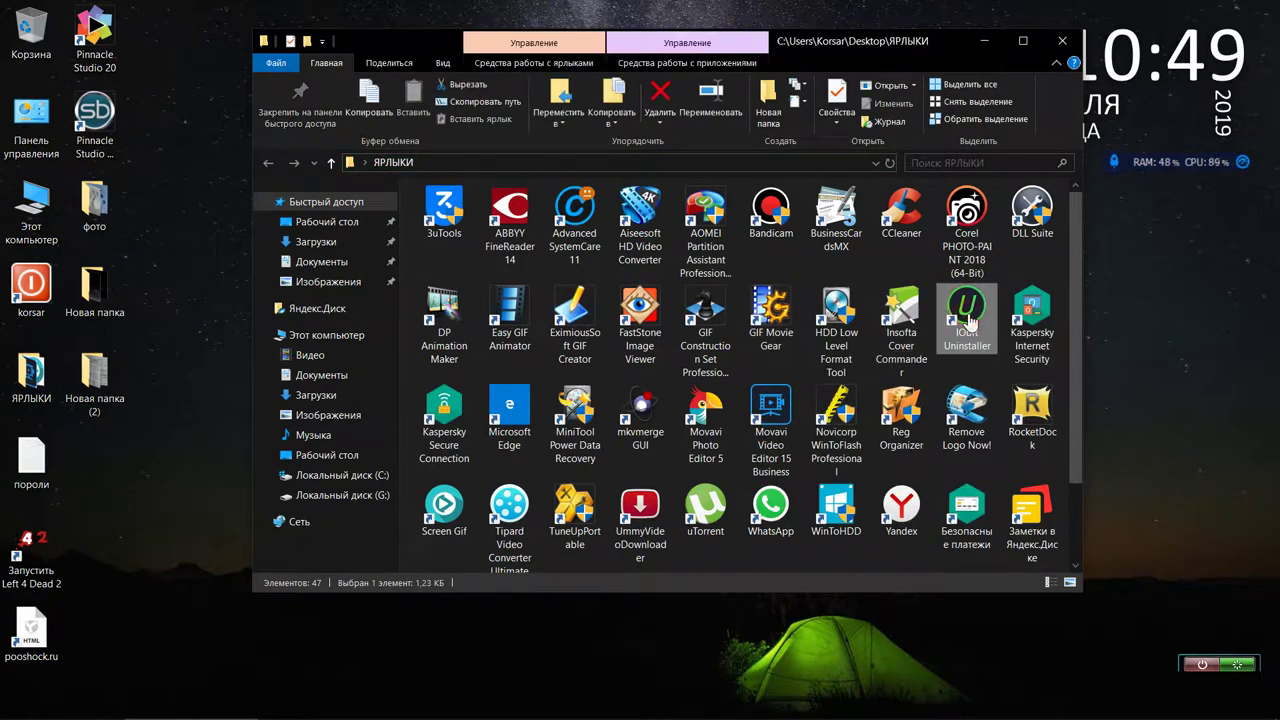
left_click(1062, 45)
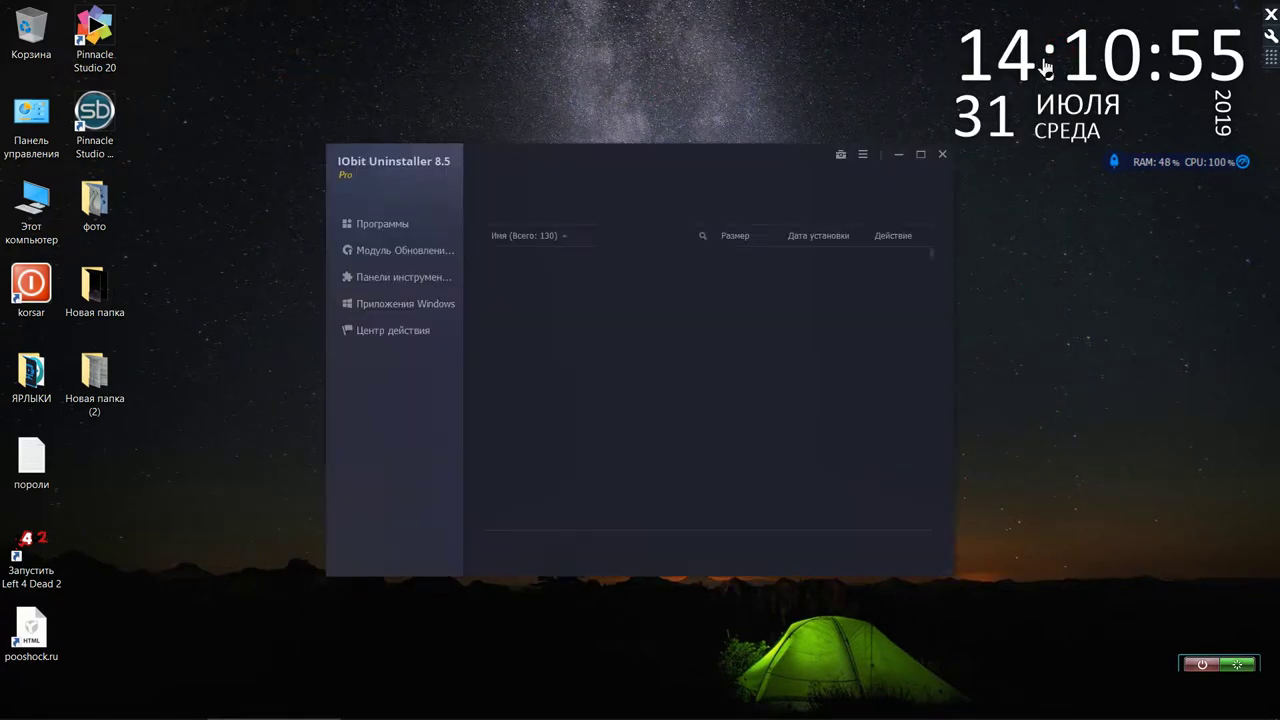
Move the IObit Uninstaller window aside and mark Pixie for Pinnacle Studio 20 (x64) for removal in the list of all programs.
left_click_drag(697, 160, 610, 123)
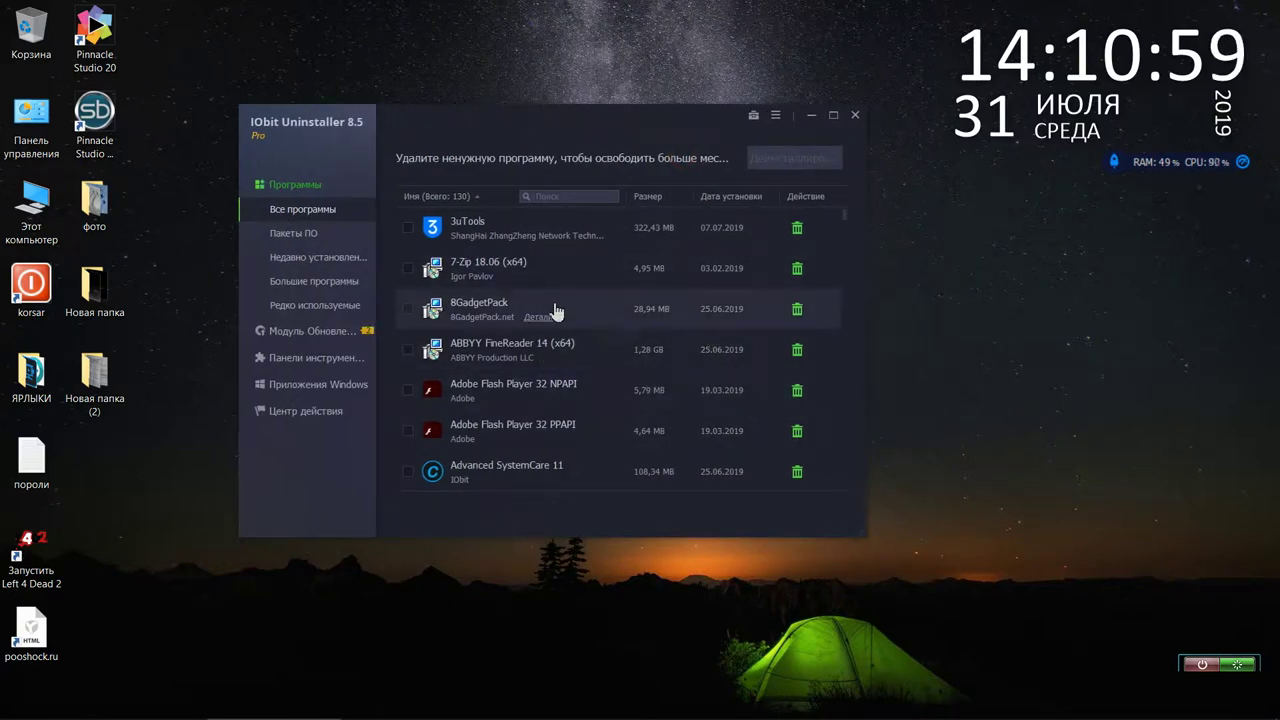
left_click(521, 245)
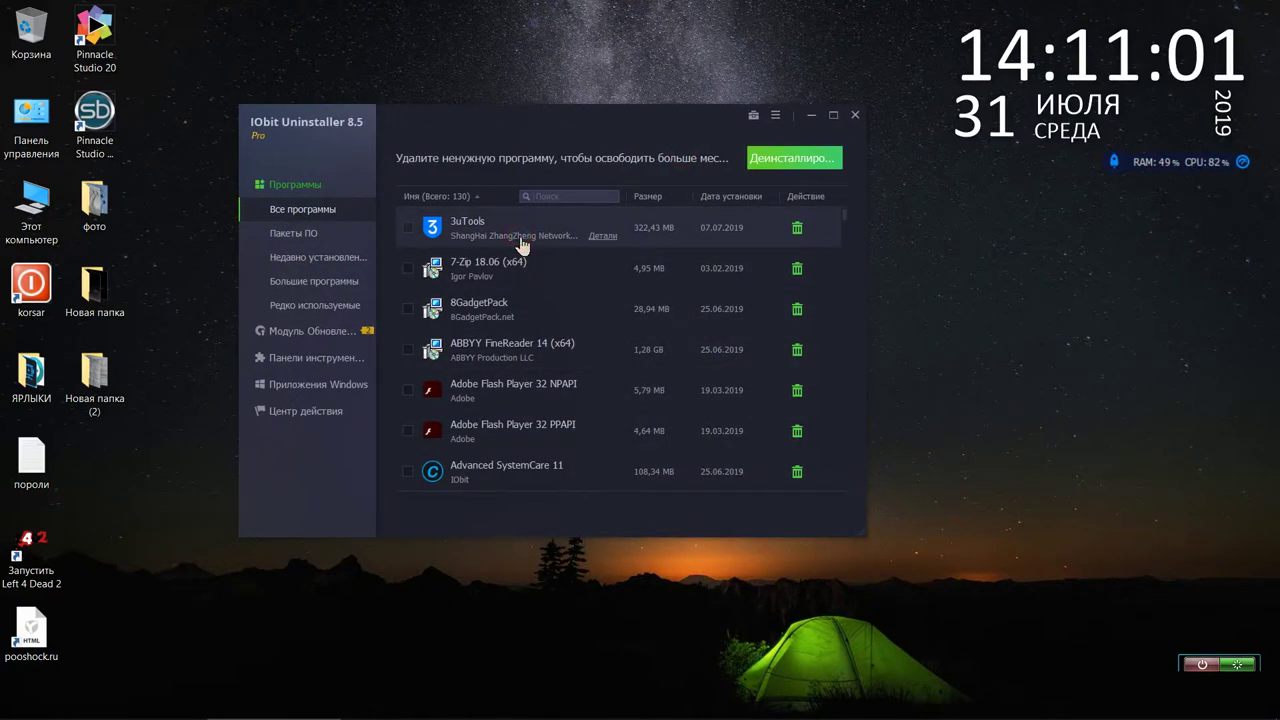
scroll(521, 245, "down", 10)
scroll(521, 245, "down", 15)
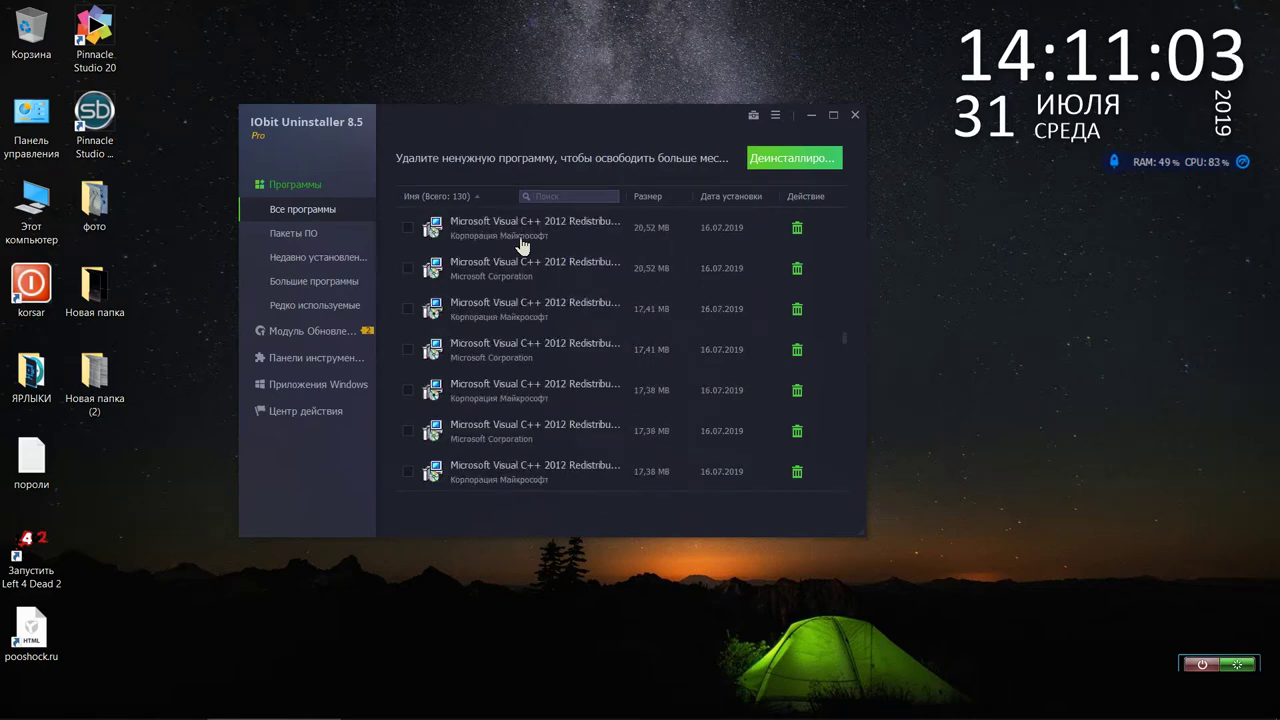
scroll(521, 245, "down", 5)
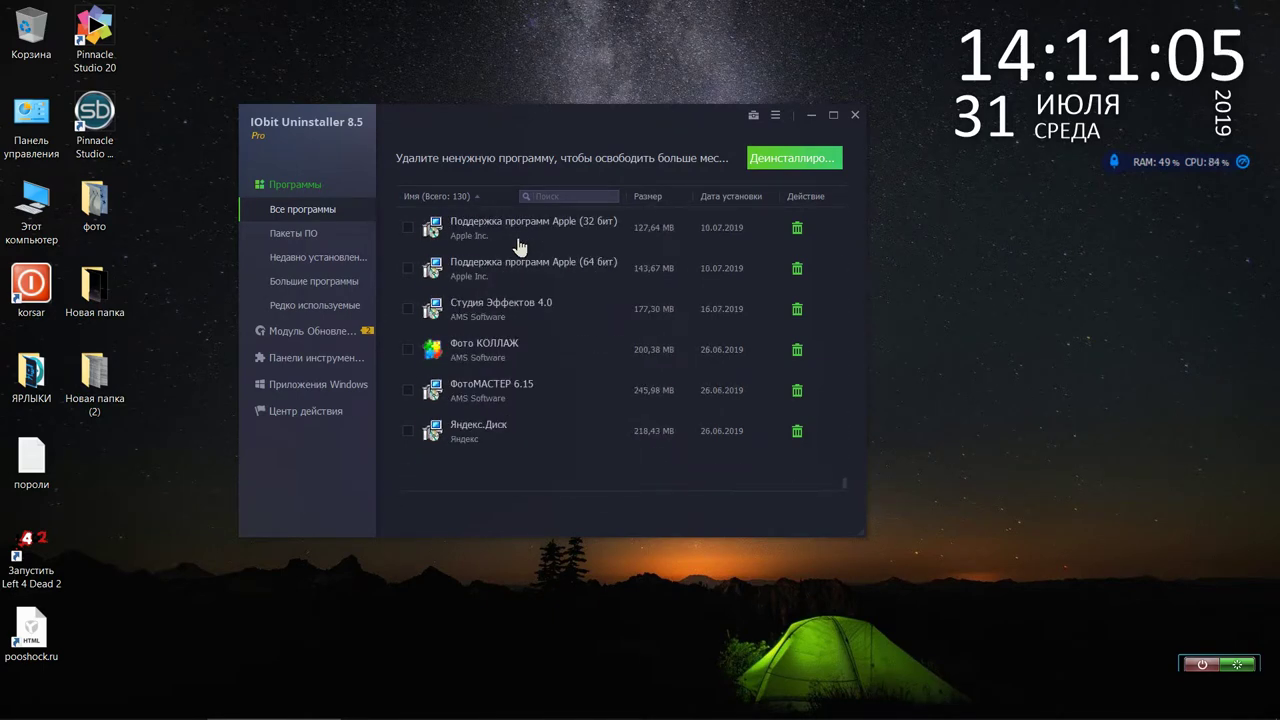
scroll(499, 393, "up", 3)
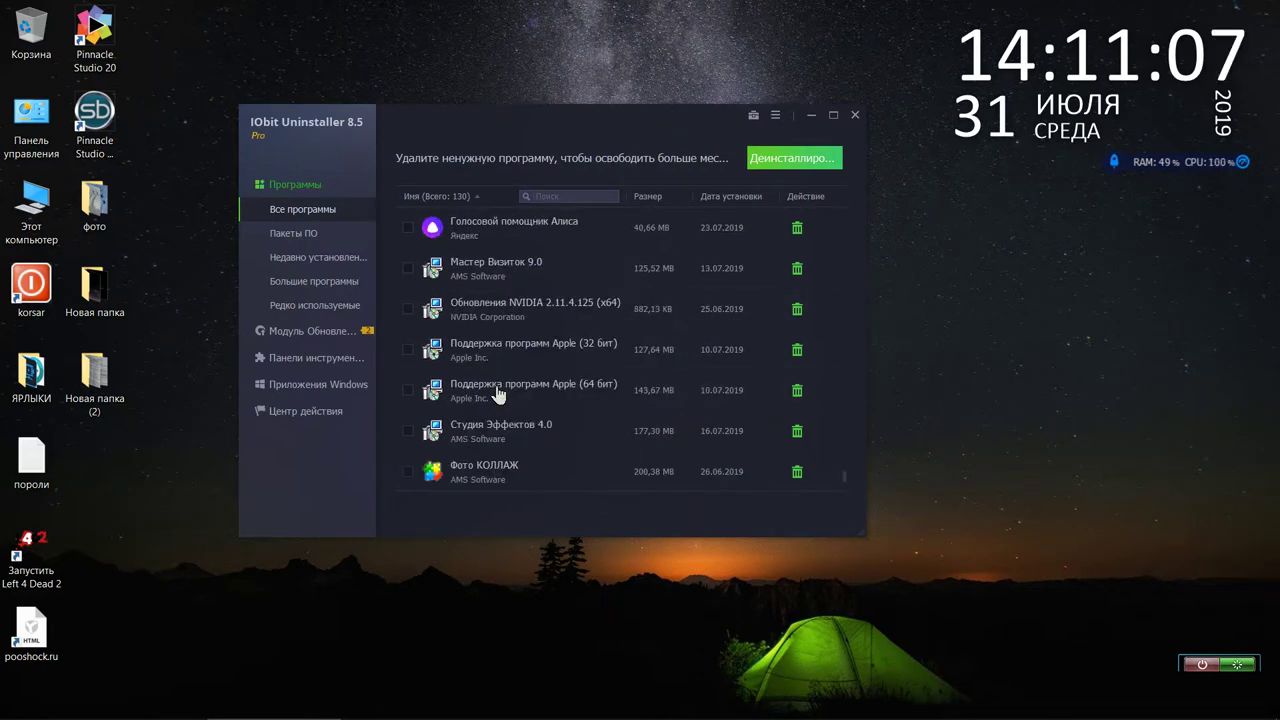
scroll(499, 393, "up", 1)
scroll(499, 393, "up", 2)
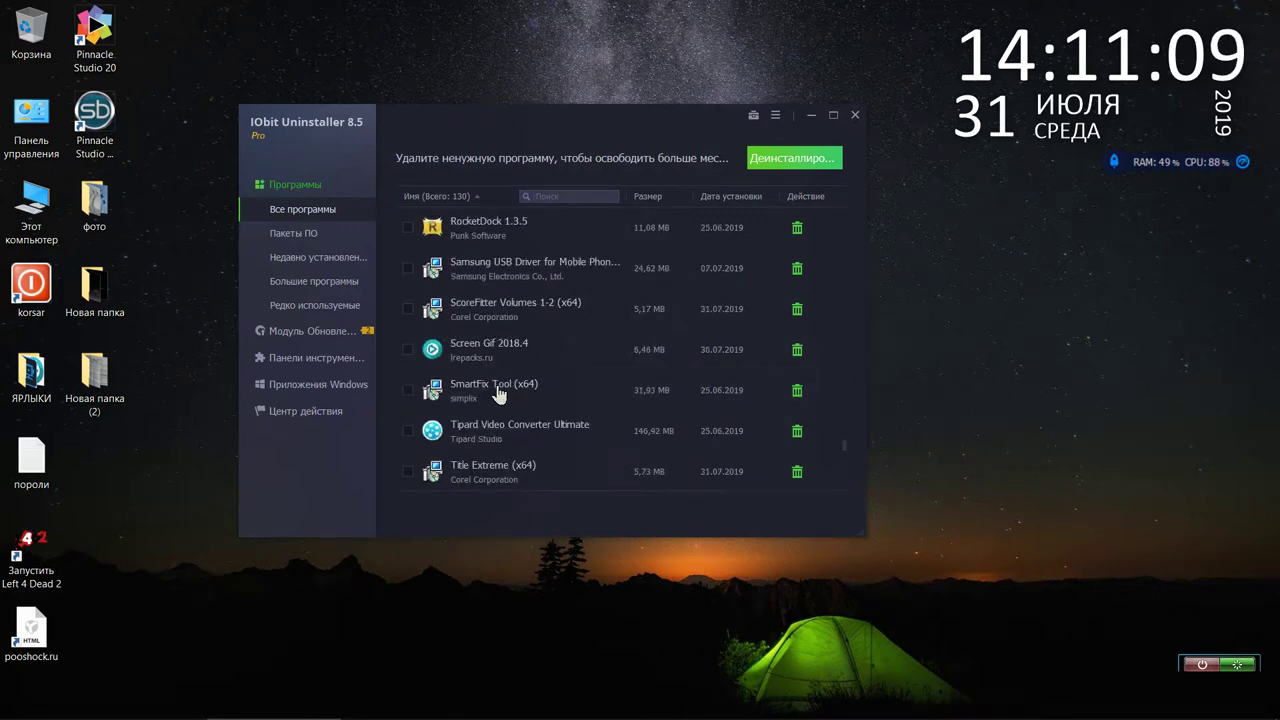
scroll(499, 393, "up", 3)
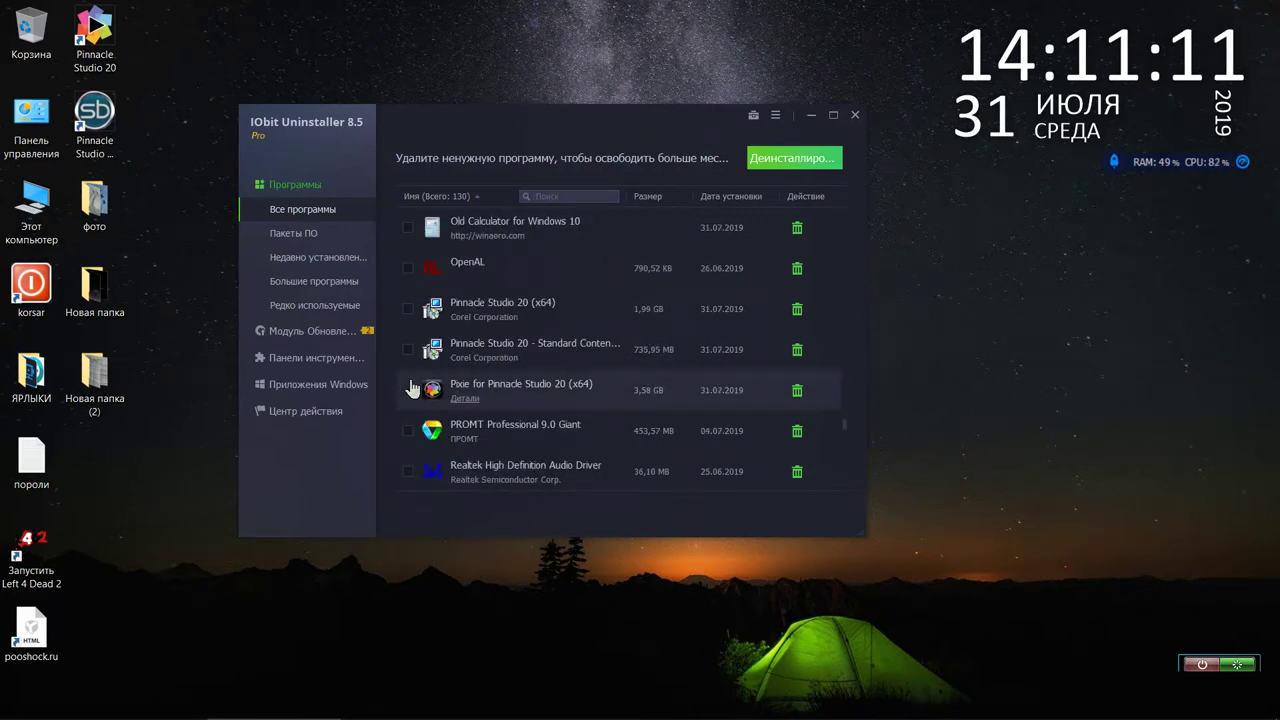
left_click(407, 391)
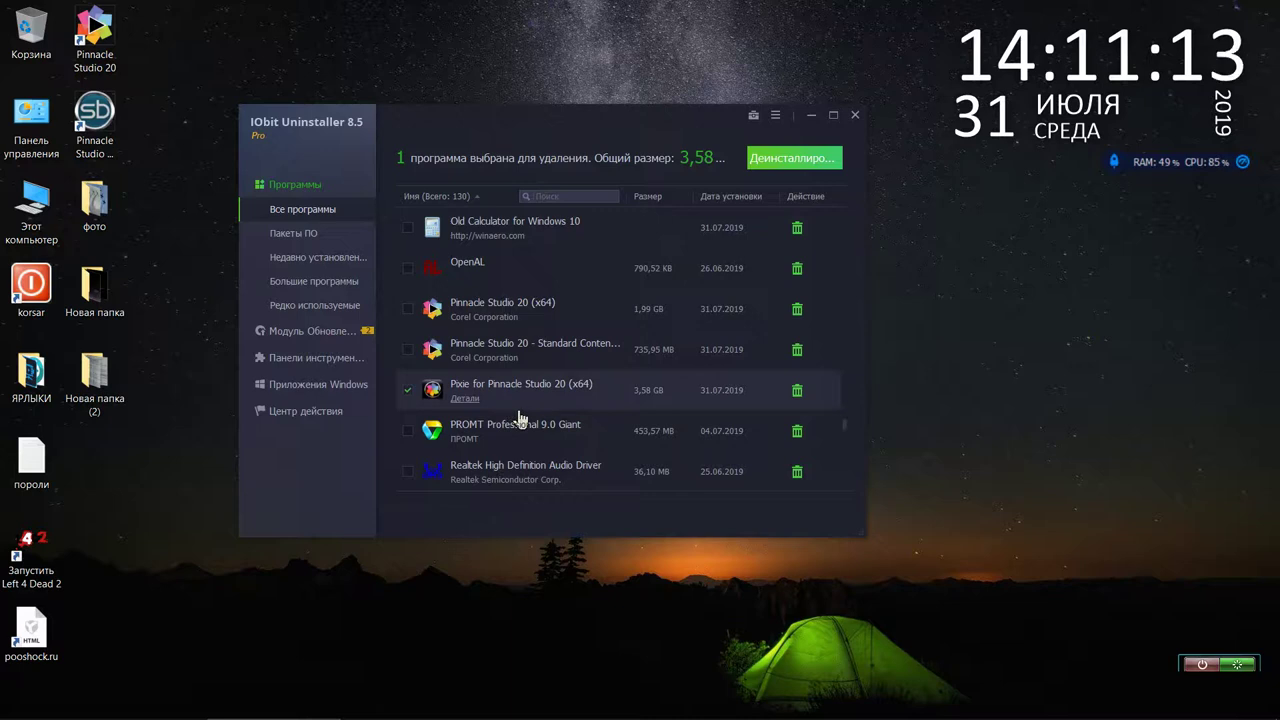
Mark Dazzle Video Capture DVC100 X64 and Creative Pack Volume 1 (x64) for removal as well.
scroll(519, 418, "up", 1)
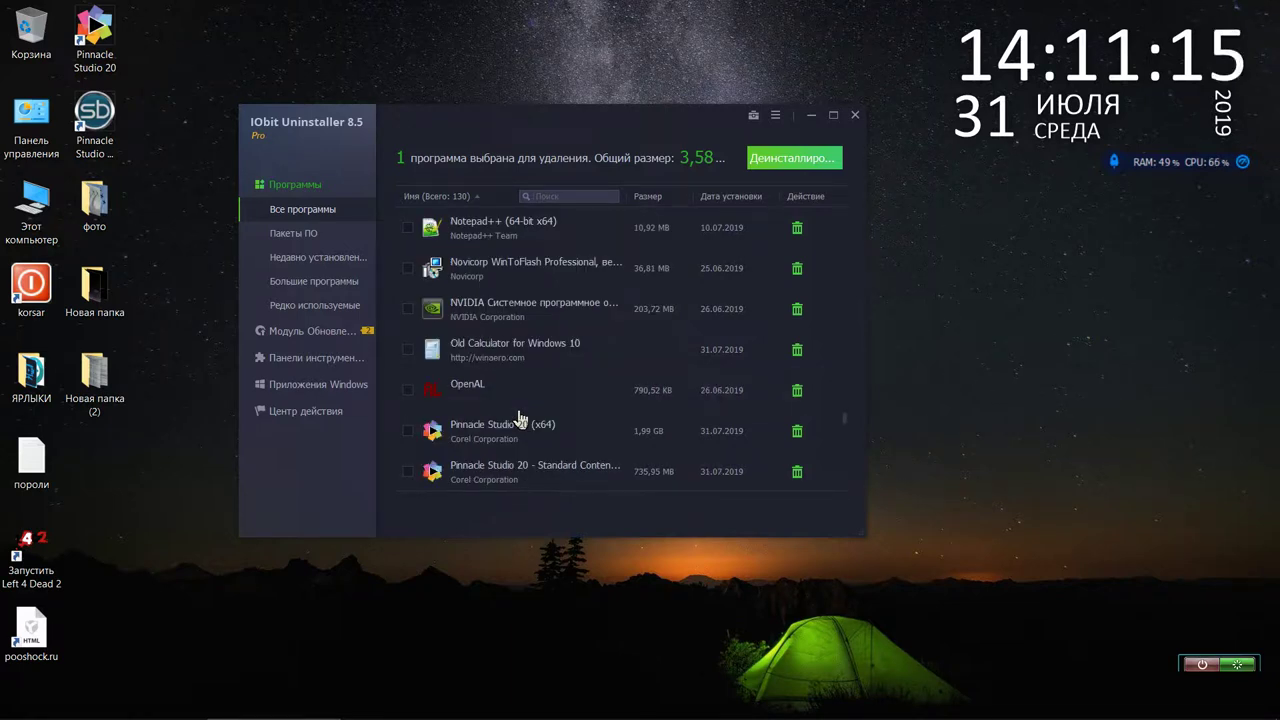
scroll(519, 418, "up", 2)
scroll(519, 418, "up", 4)
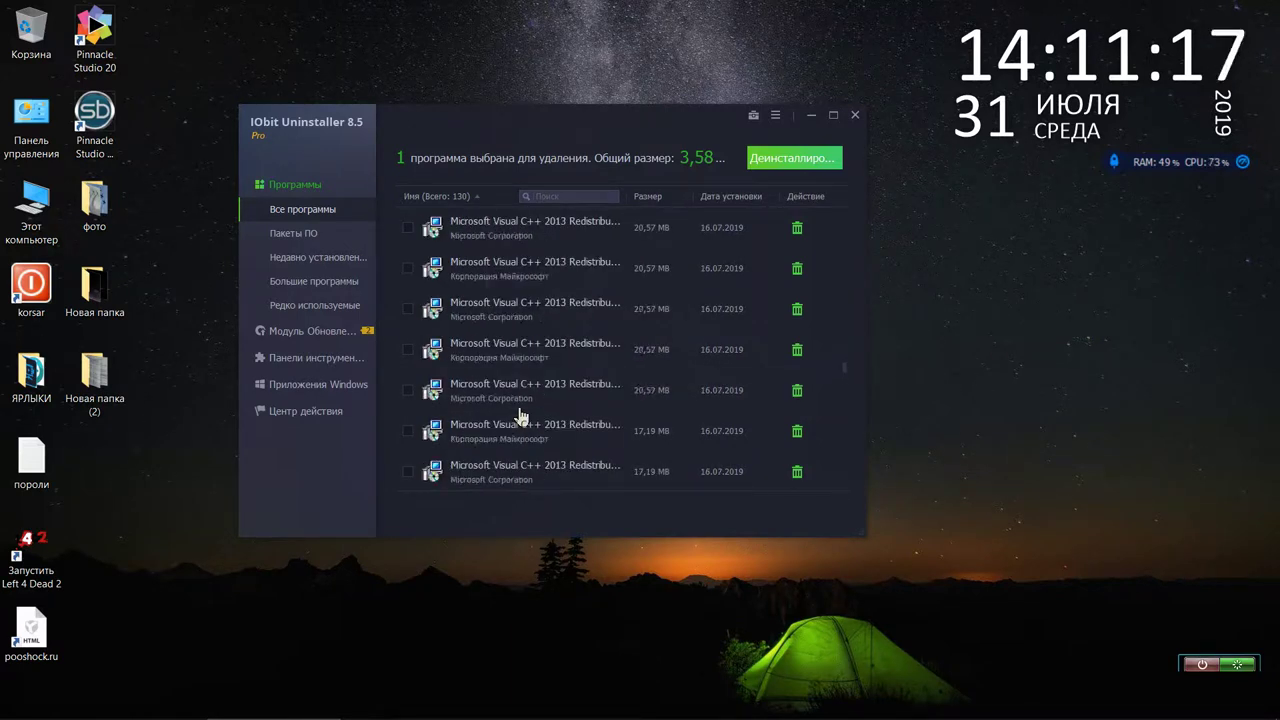
scroll(519, 418, "up", 6)
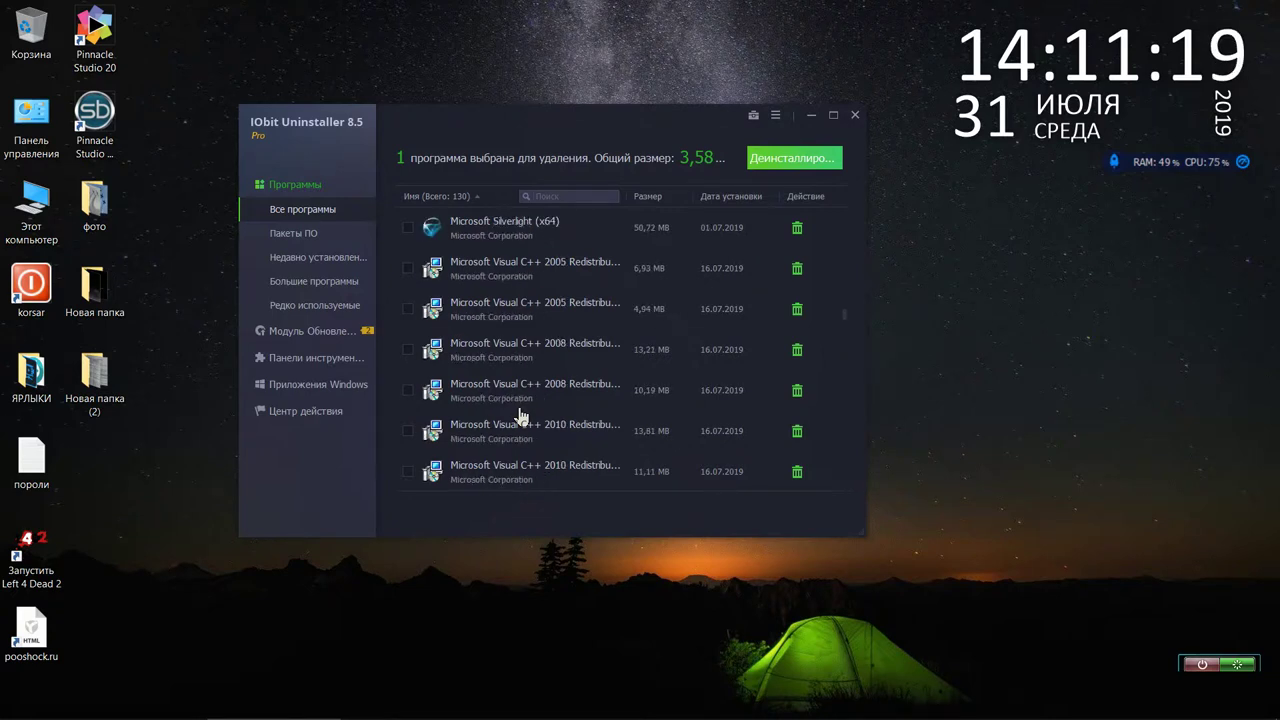
scroll(519, 418, "up", 3)
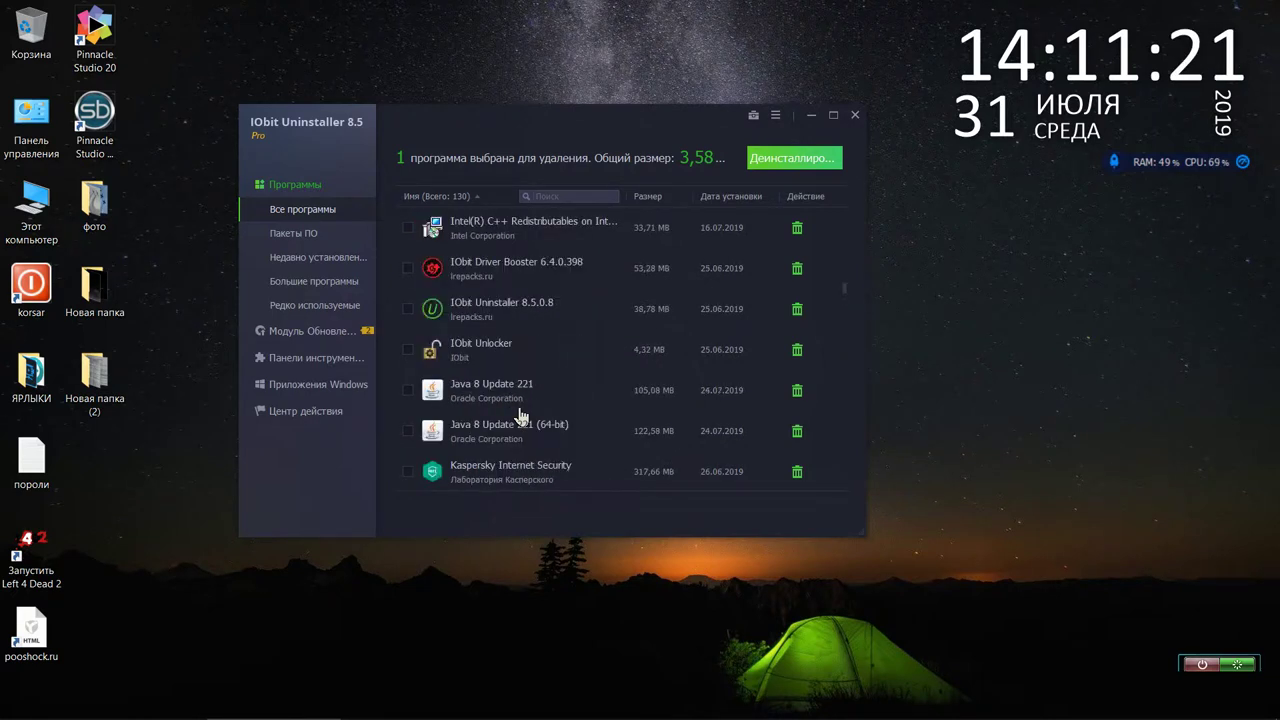
scroll(519, 416, "up", 1)
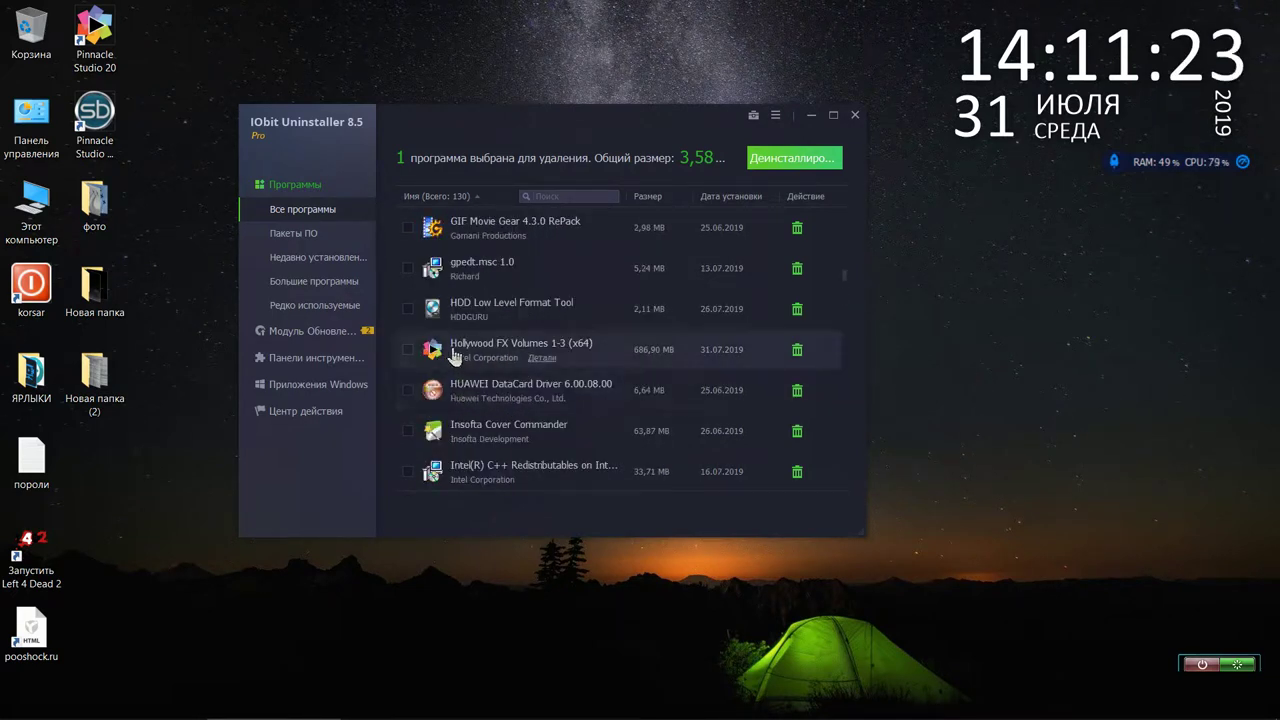
scroll(493, 353, "up", 2)
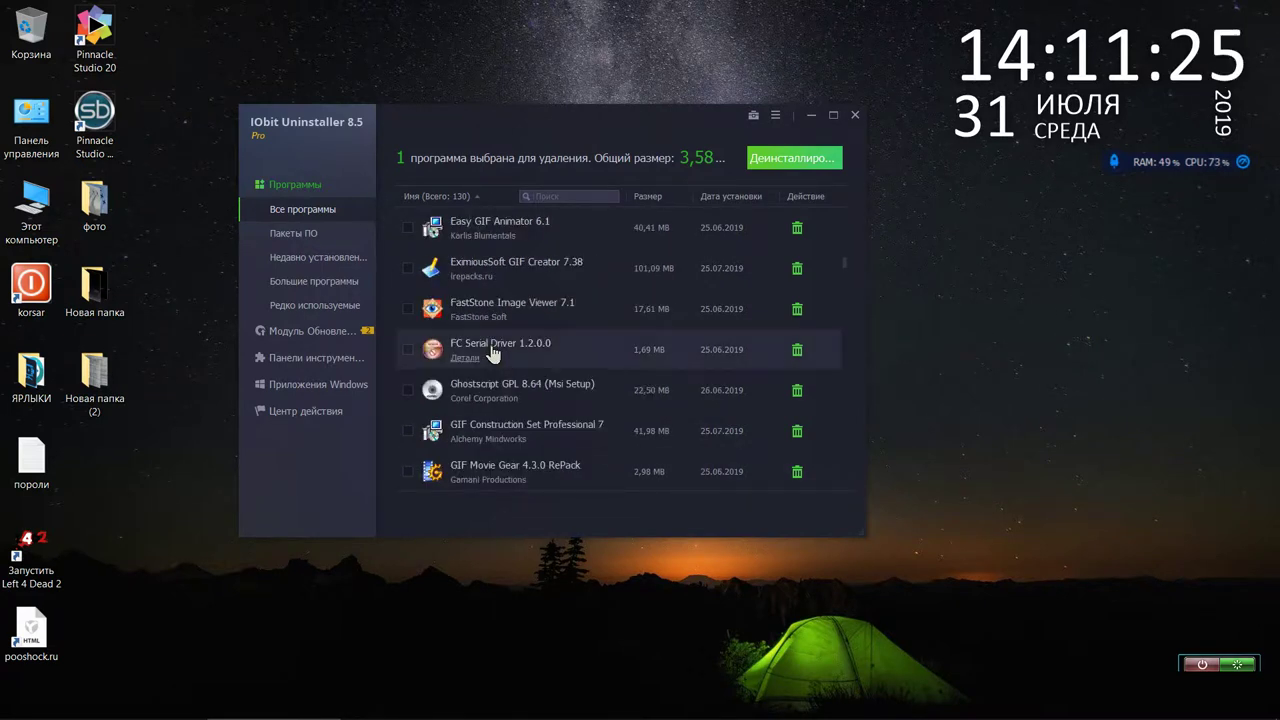
scroll(493, 353, "up", 2)
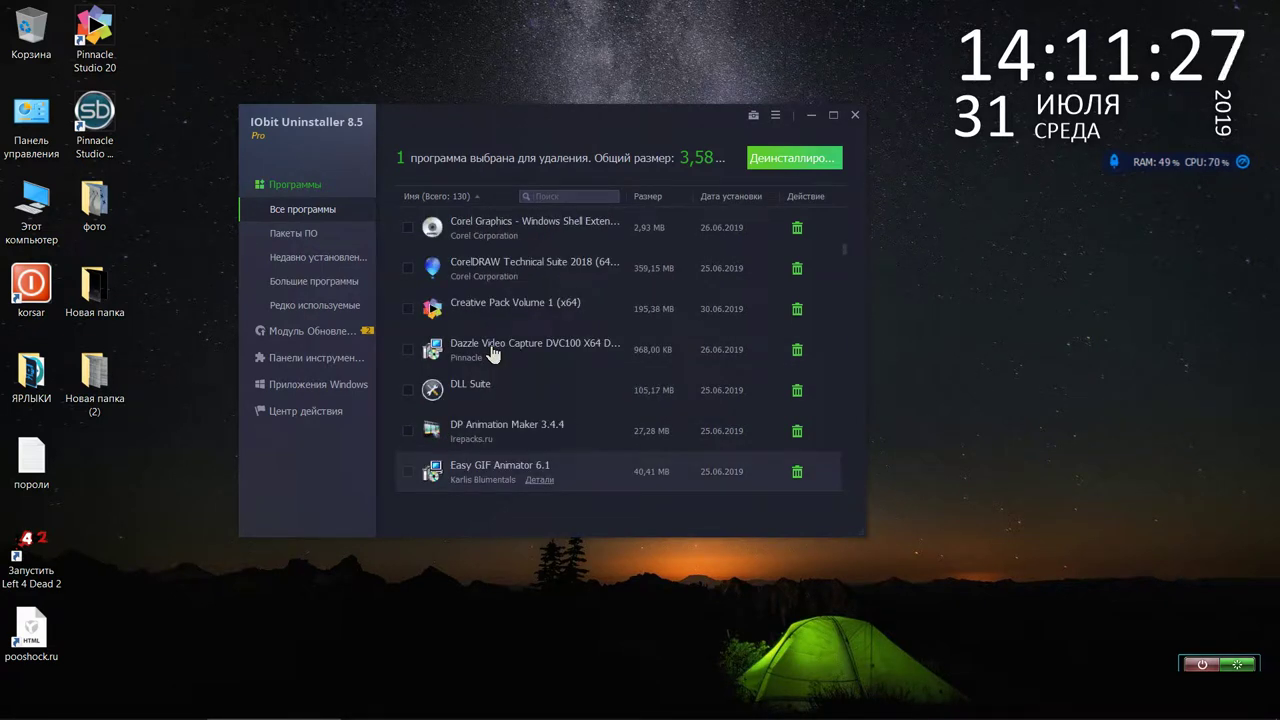
left_click(411, 353)
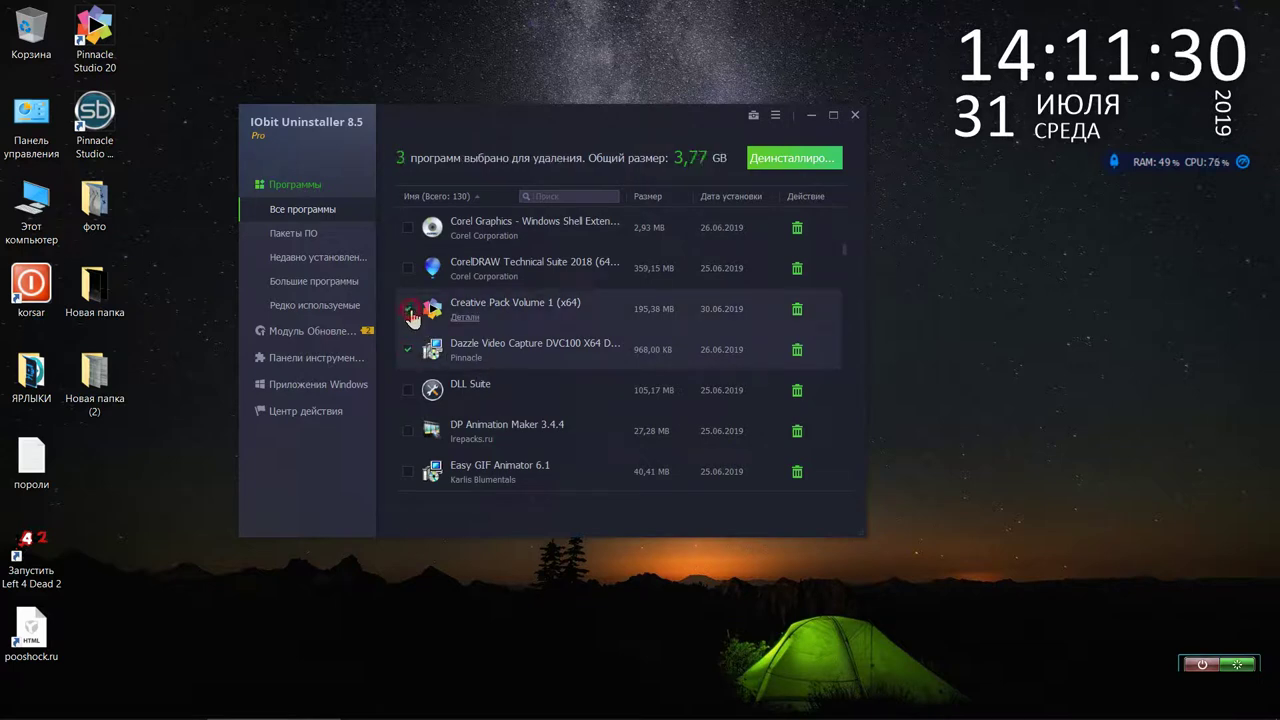
Check the beginning of the program list for Pinnacle entries and unmark Creative Pack Volume 1 (x64).
scroll(570, 350, "up", 3)
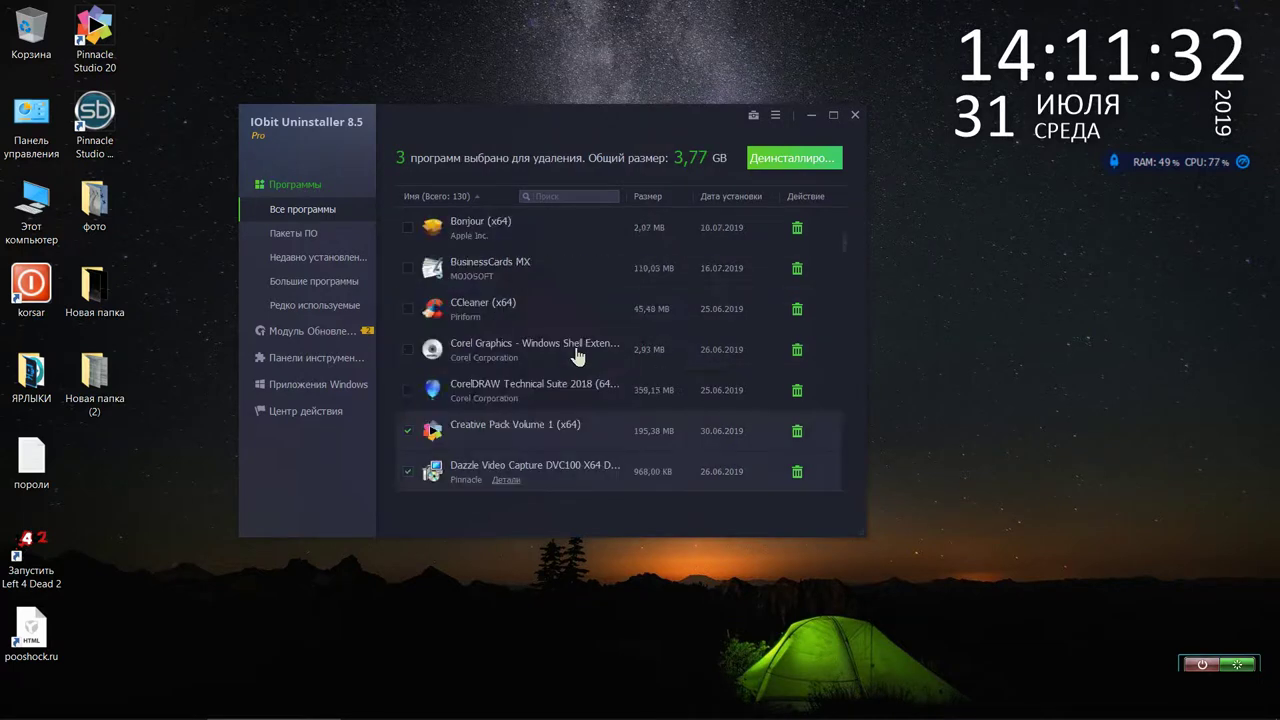
scroll(577, 357, "up", 1)
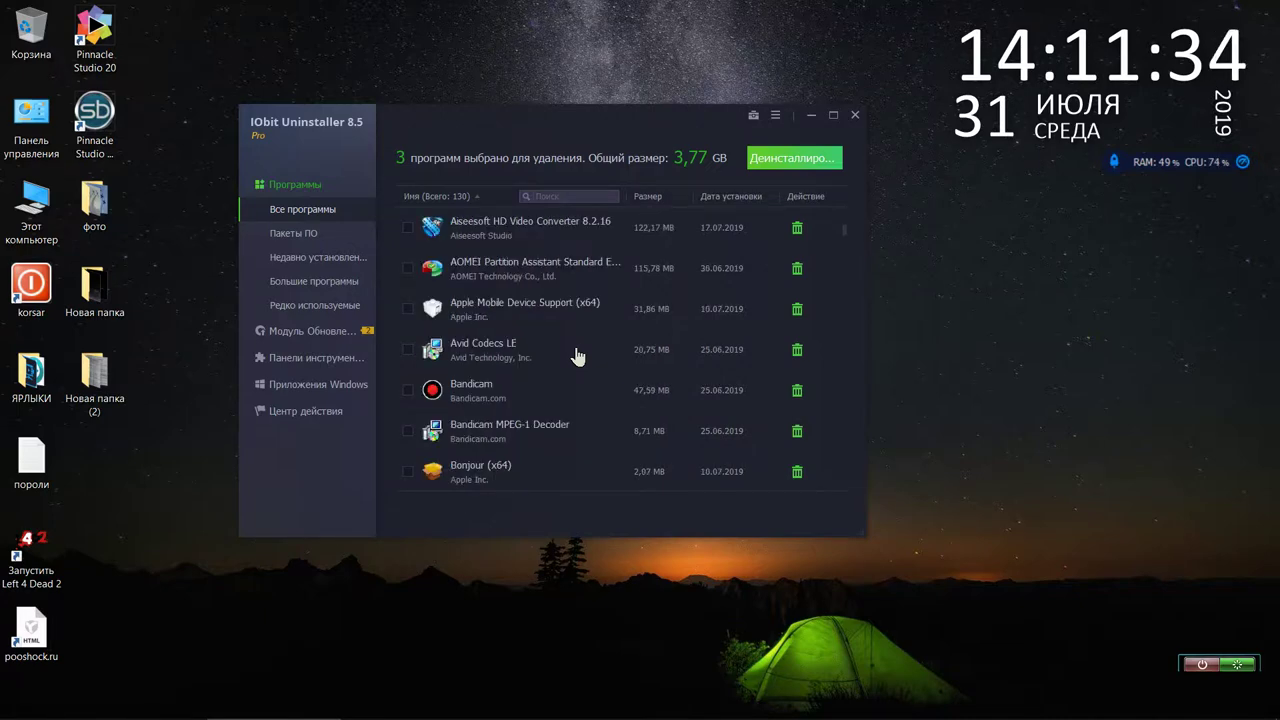
scroll(577, 357, "up", 2)
scroll(577, 357, "up", 1)
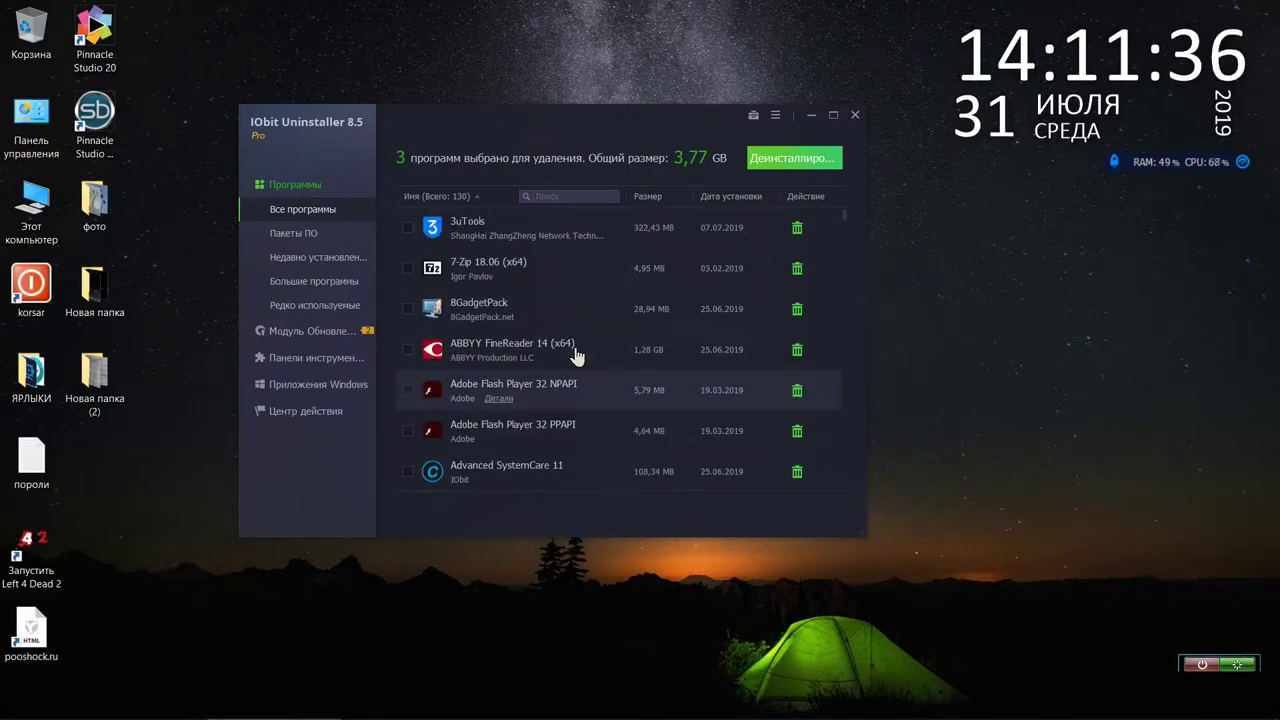
scroll(577, 357, "down", 6)
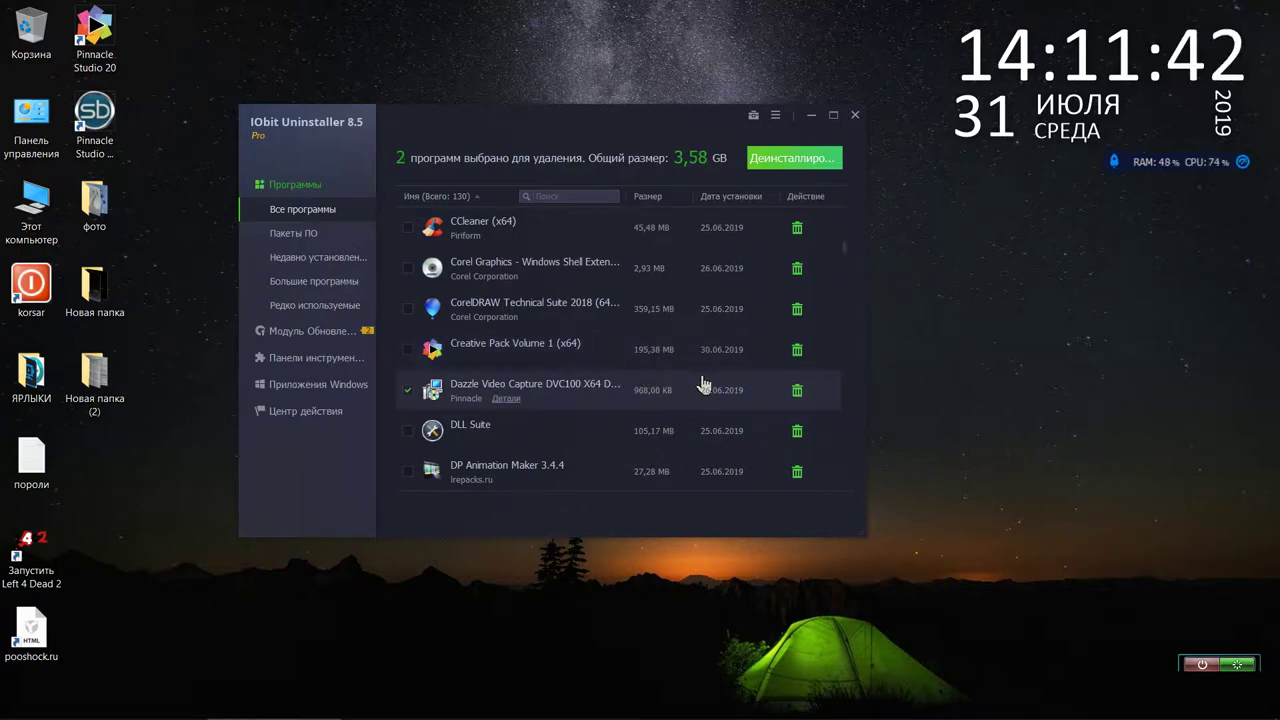
Go through the rest of the program list and mark Pinnacle Studio 20 (x64) and its Standard Content entry for removal.
scroll(704, 384, "down", 1)
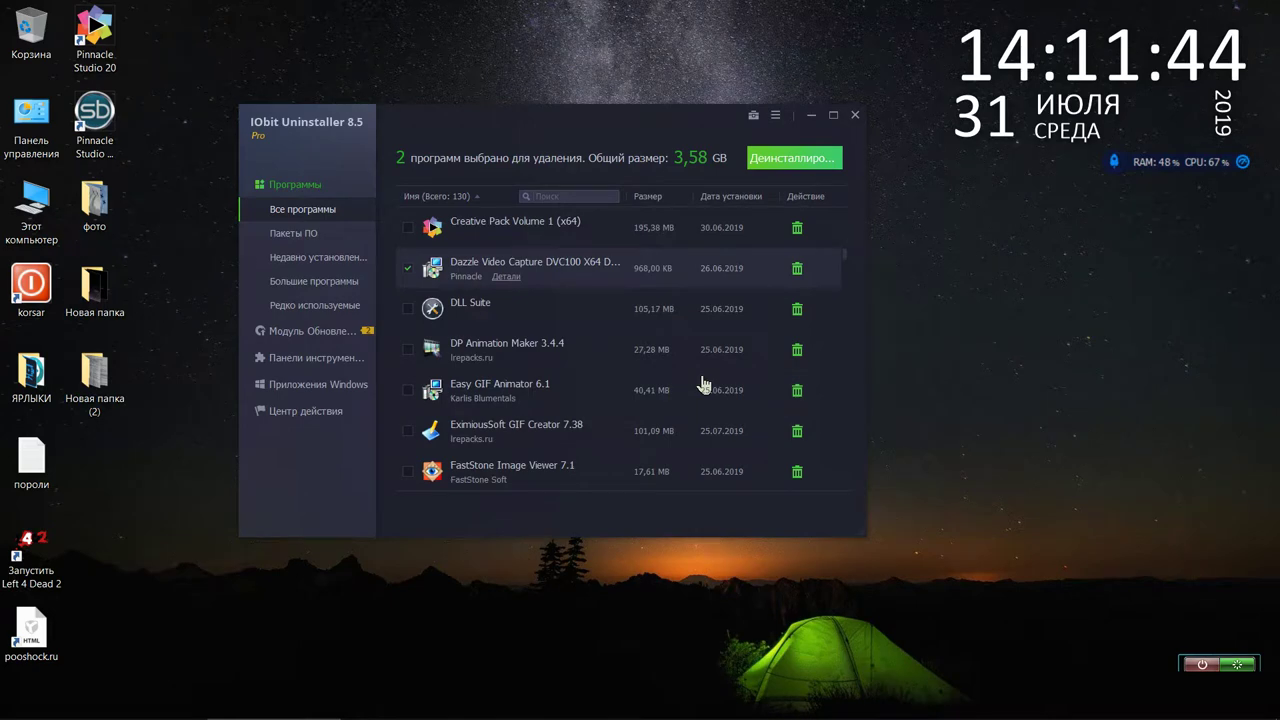
scroll(704, 384, "down", 5)
scroll(704, 384, "up", 1)
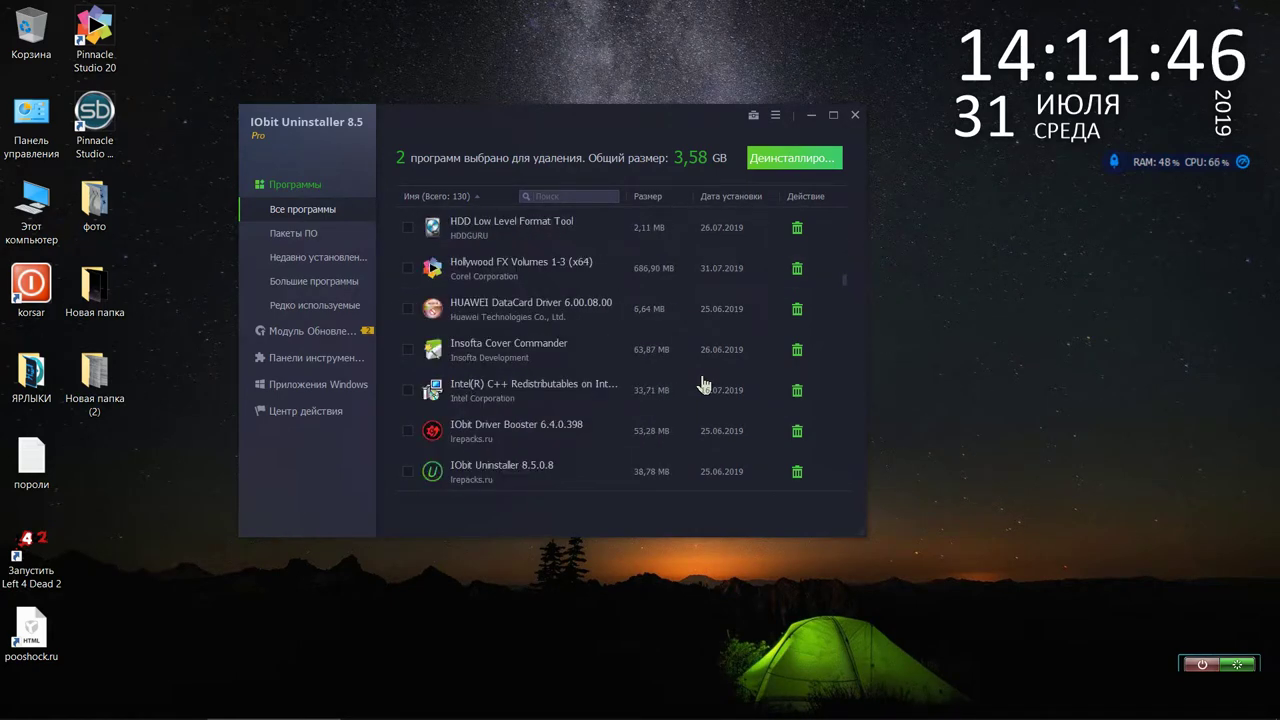
scroll(573, 278, "down", 4)
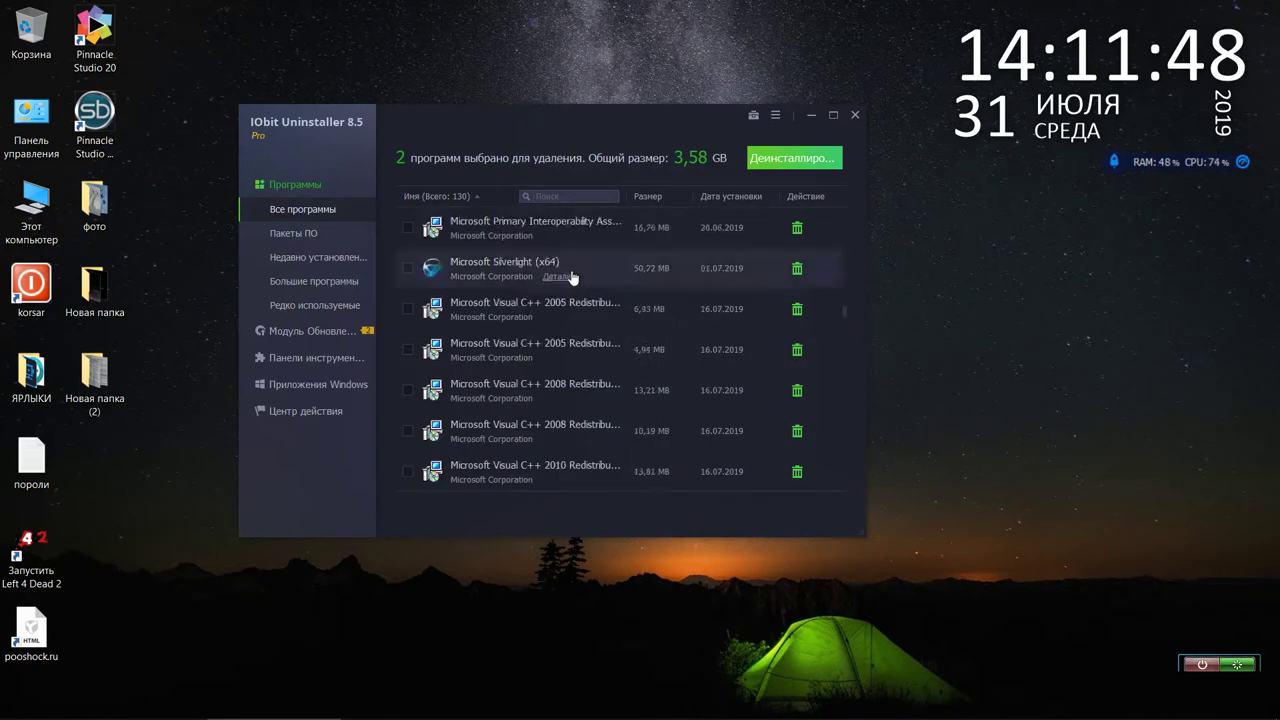
scroll(573, 280, "down", 10)
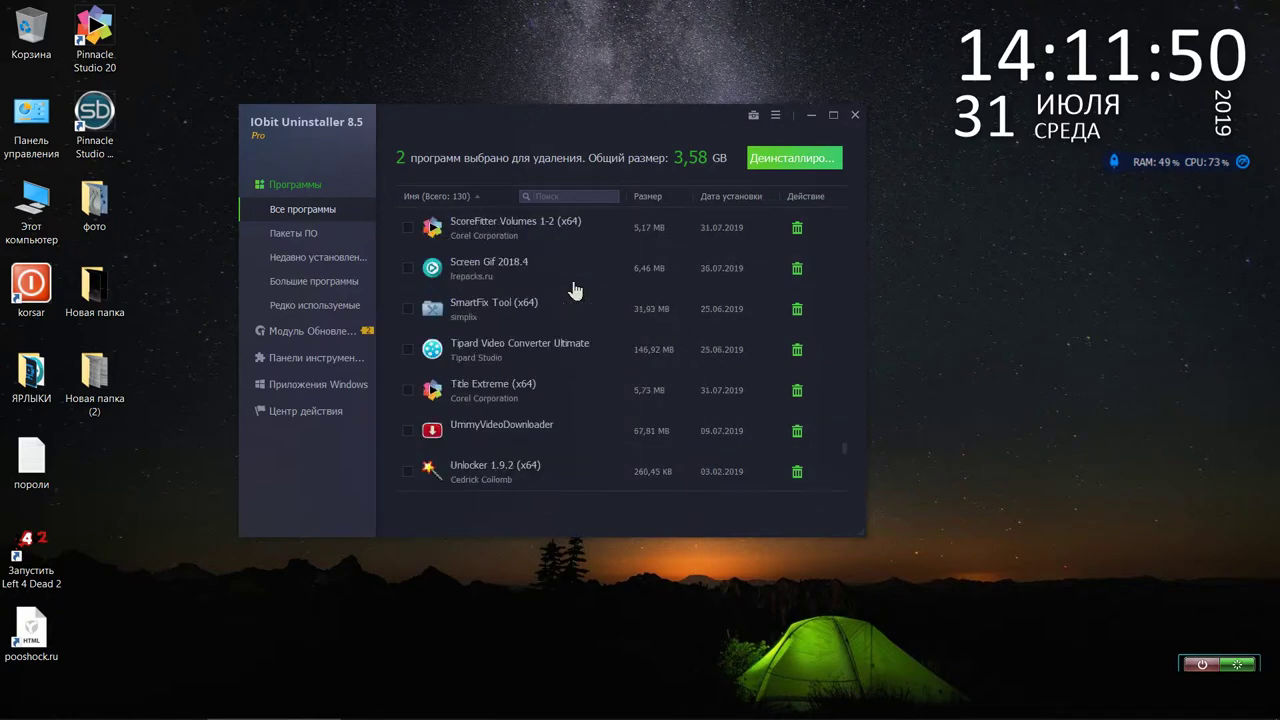
scroll(573, 289, "down", 10)
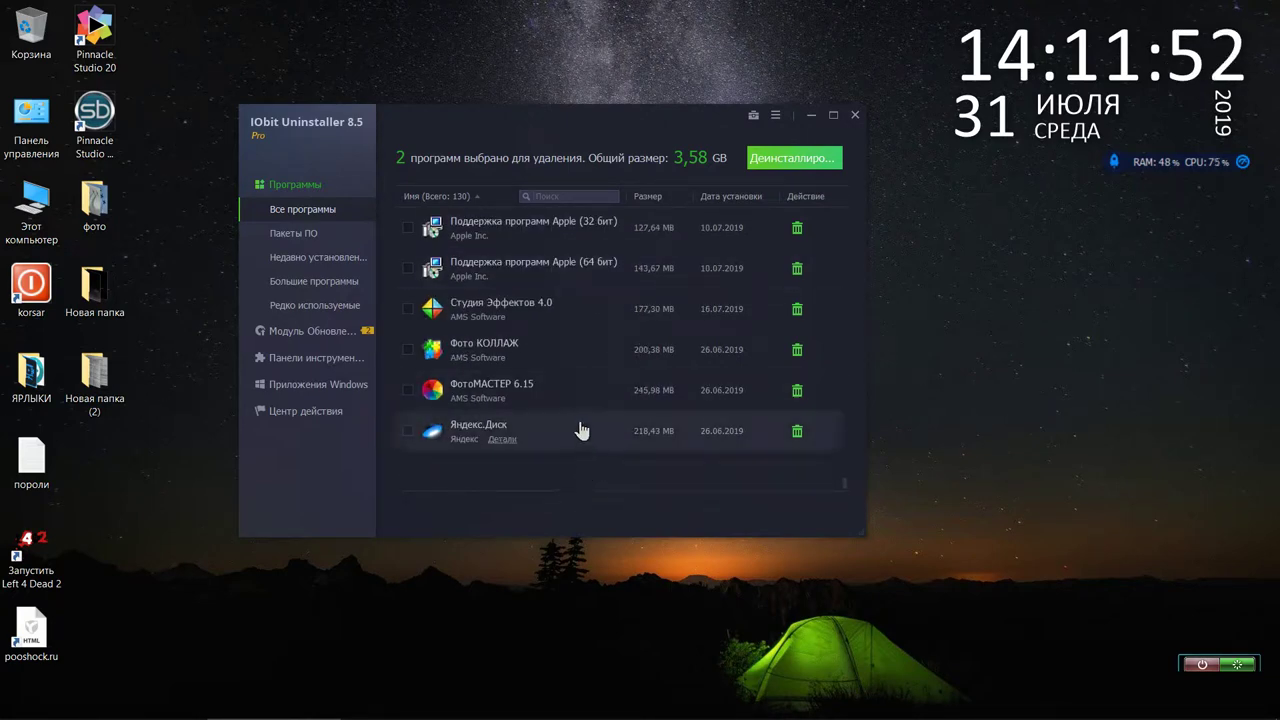
scroll(581, 430, "up", 5)
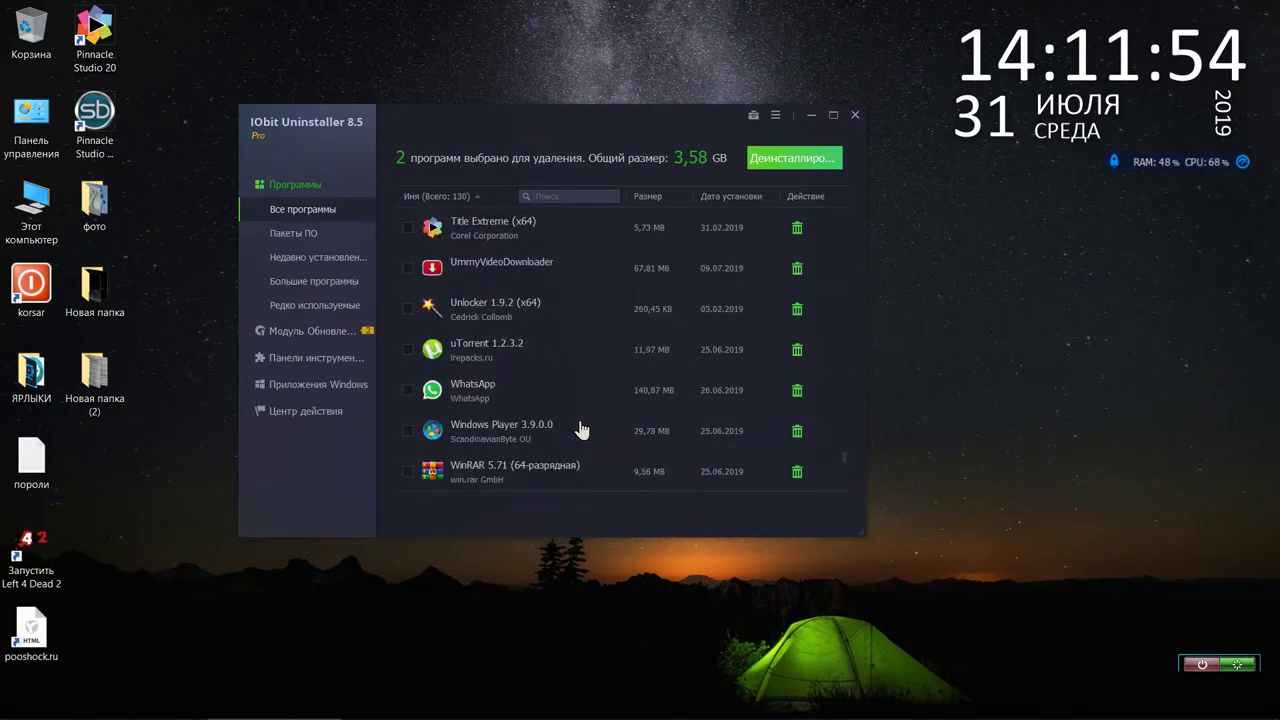
scroll(581, 430, "up", 1)
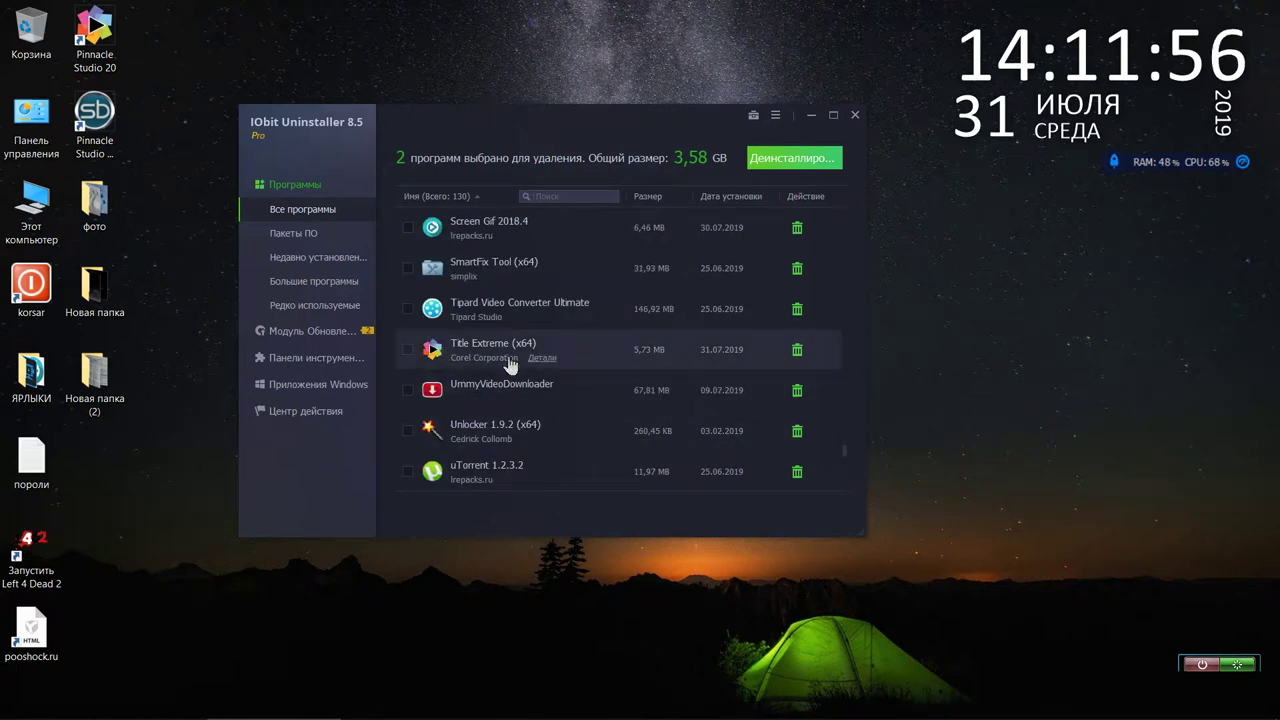
scroll(509, 364, "up", 1)
scroll(501, 328, "up", 2)
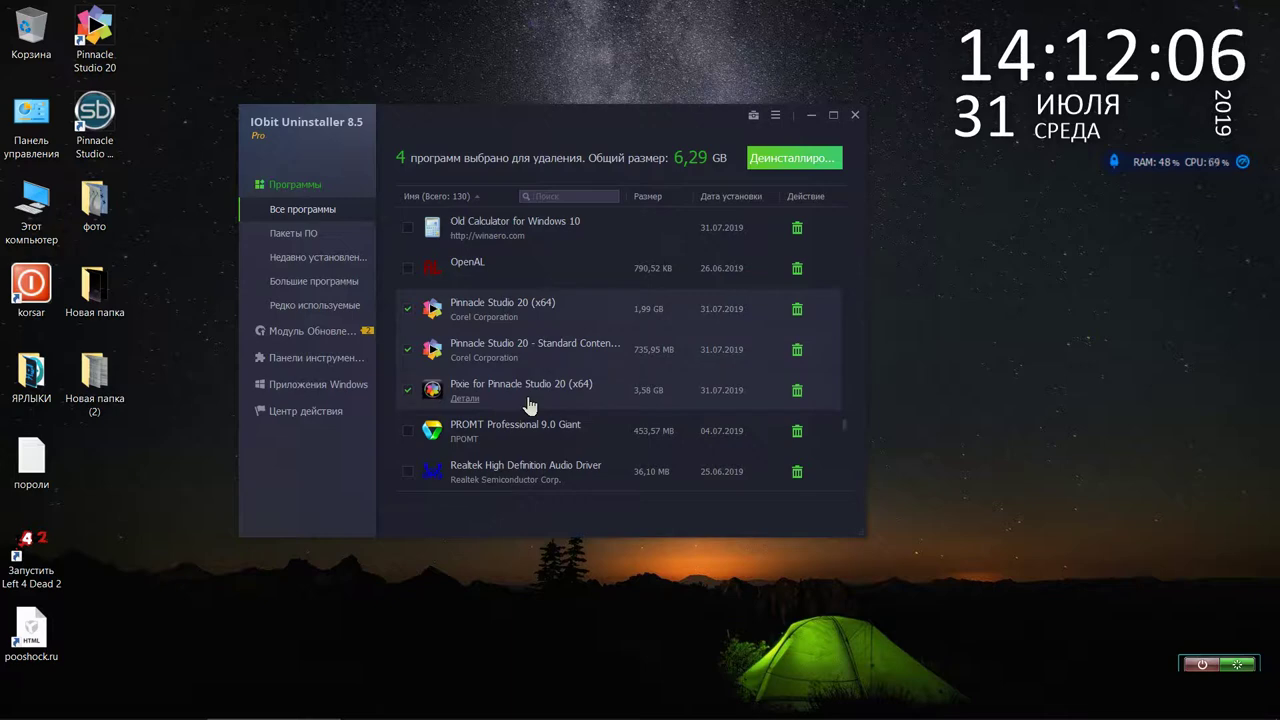
Uninstall the four marked programs with automatic removal of leftover files and close the completion report.
scroll(530, 404, "up", 3)
scroll(530, 404, "down", 10)
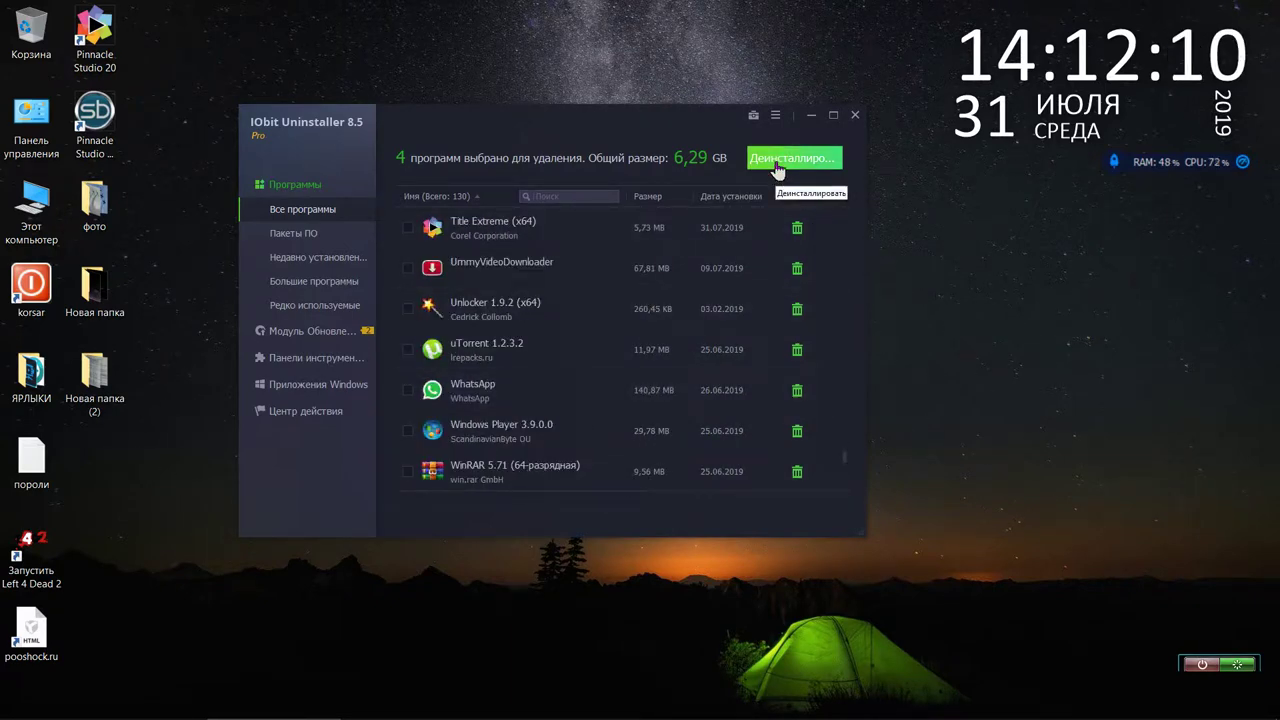
left_click(778, 168)
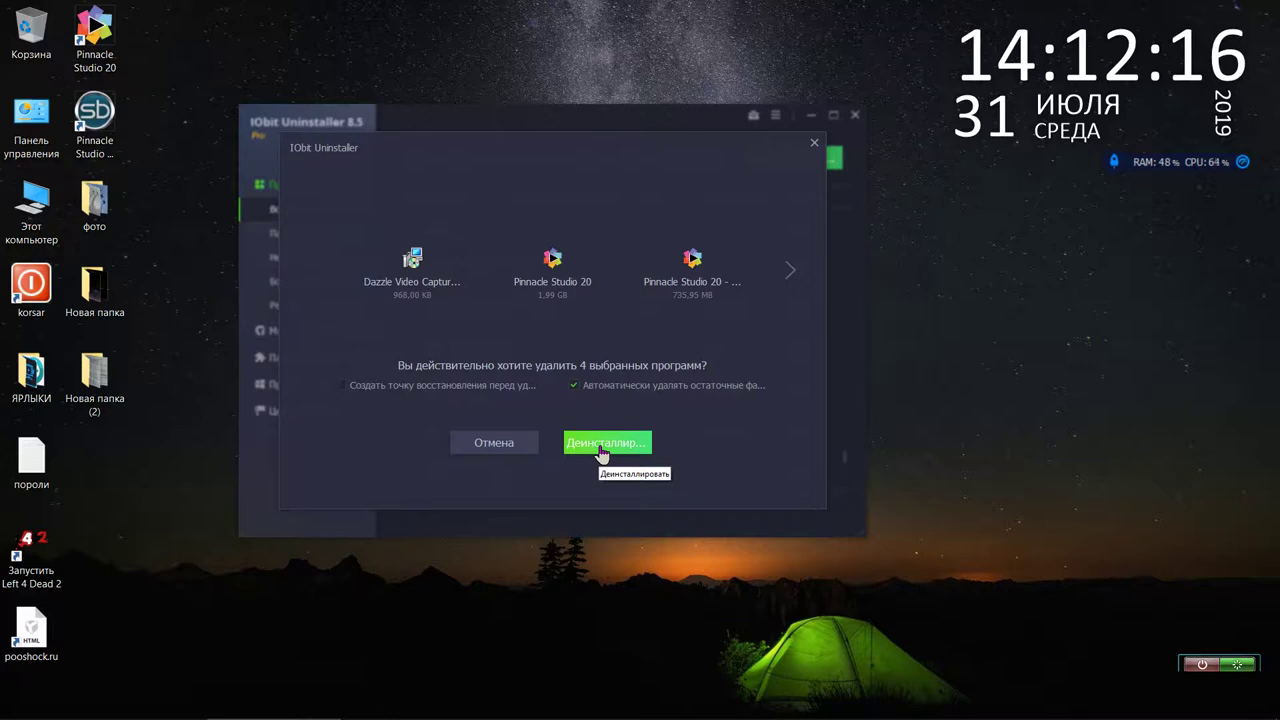
left_click(602, 447)
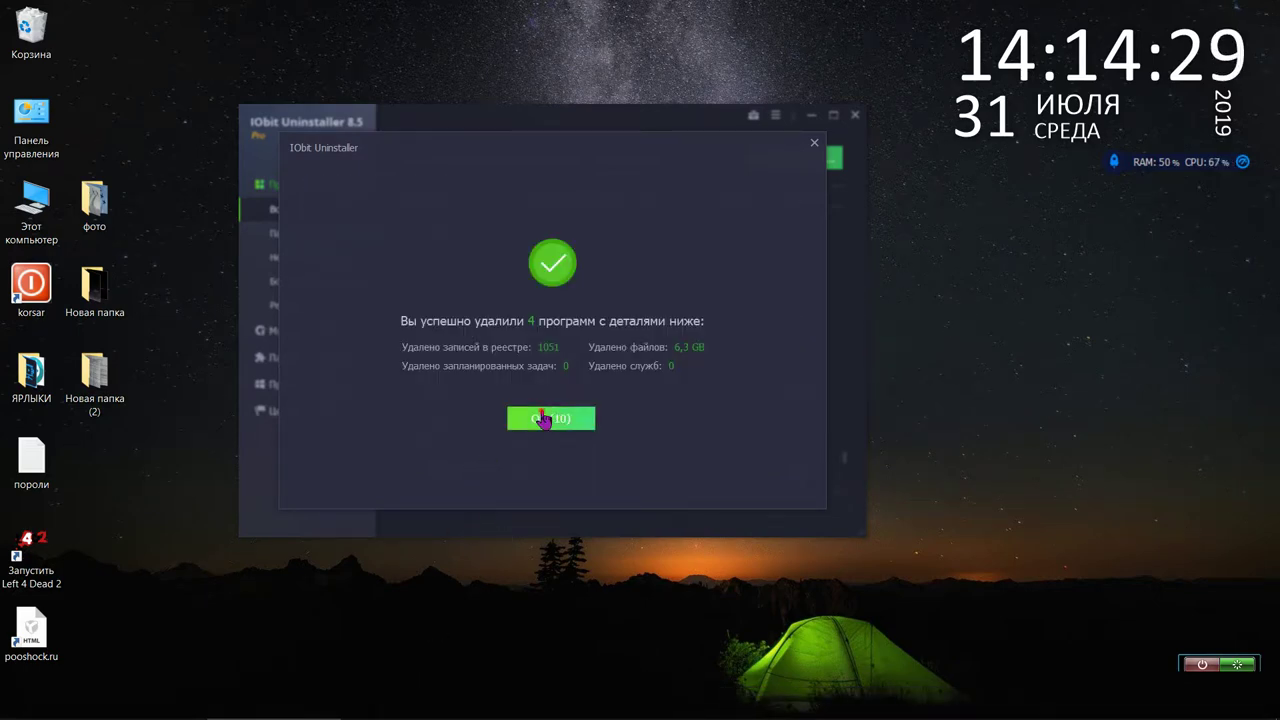
left_click(541, 418)
Look through the program list for remaining Pinnacle and Corel components and close the uninstaller.
scroll(543, 418, "down", 10)
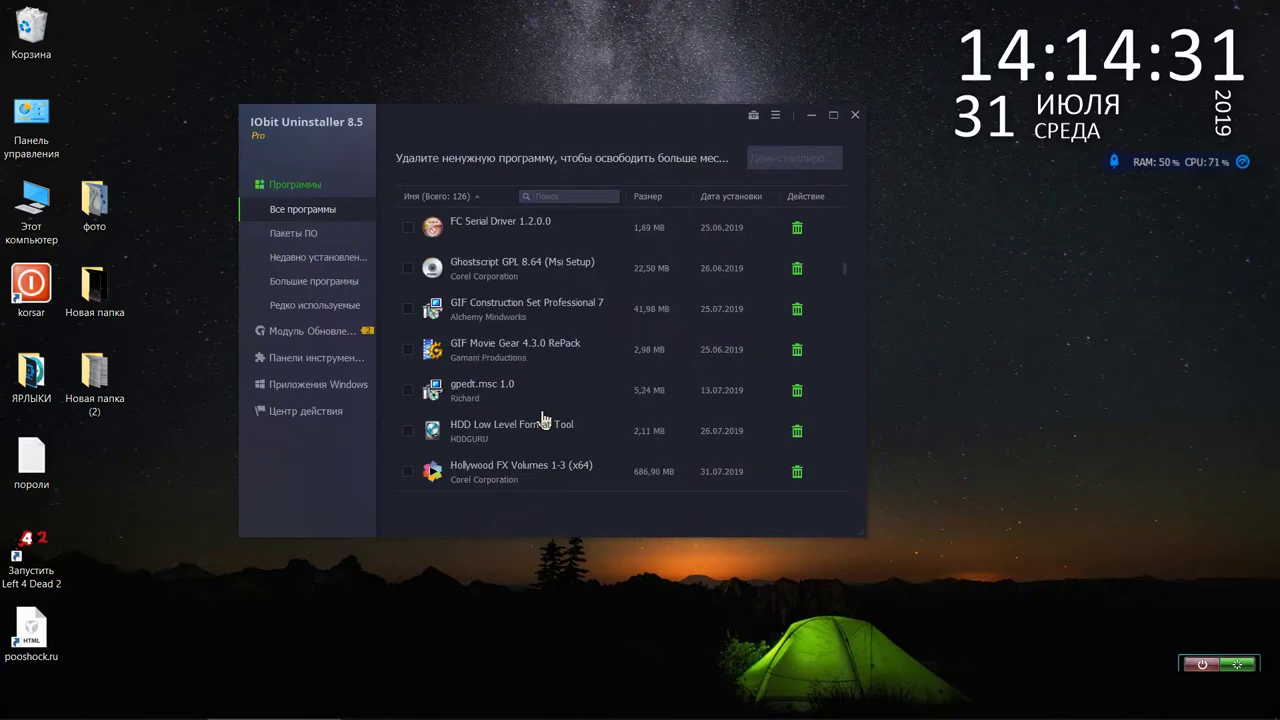
scroll(543, 418, "down", 12)
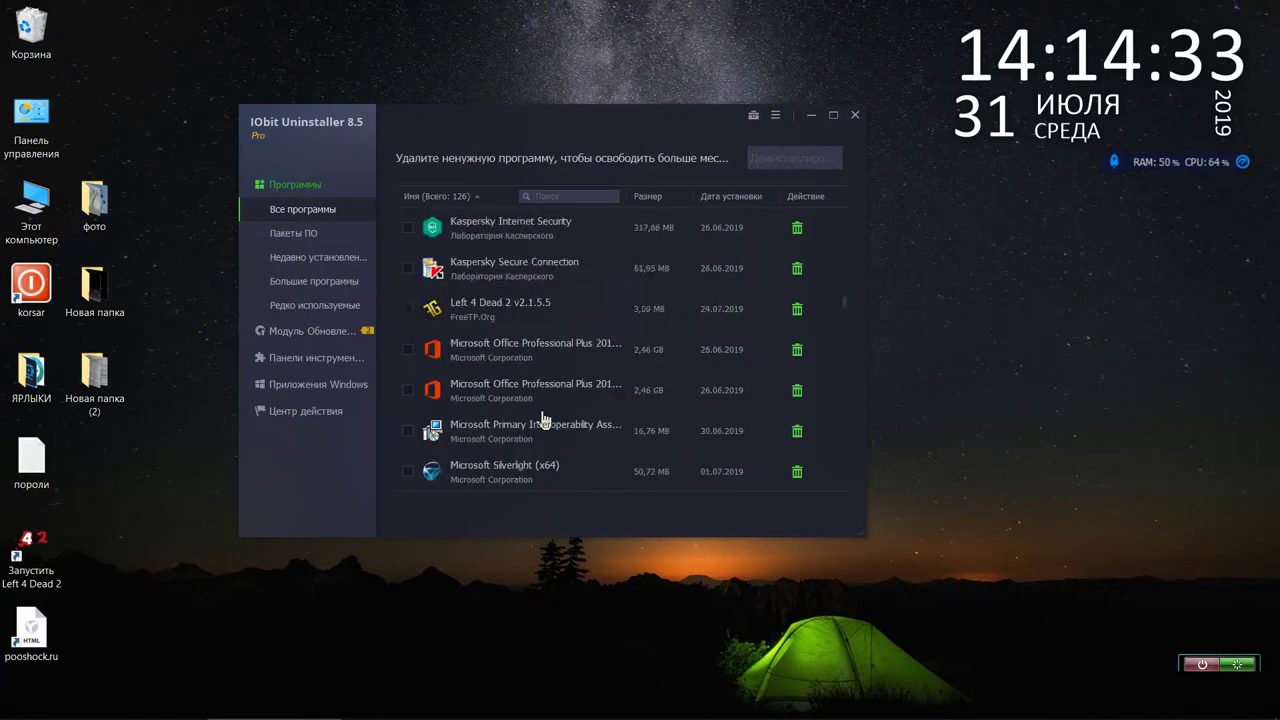
scroll(543, 418, "down", 8)
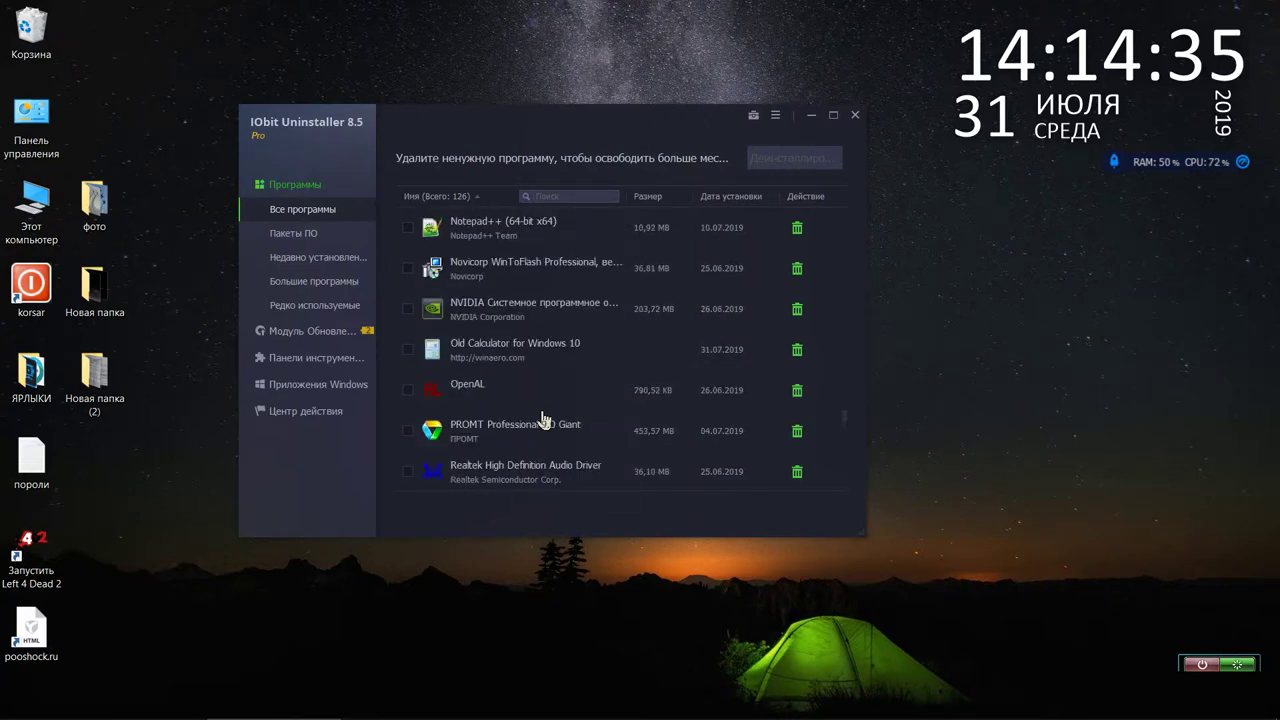
scroll(543, 418, "down", 10)
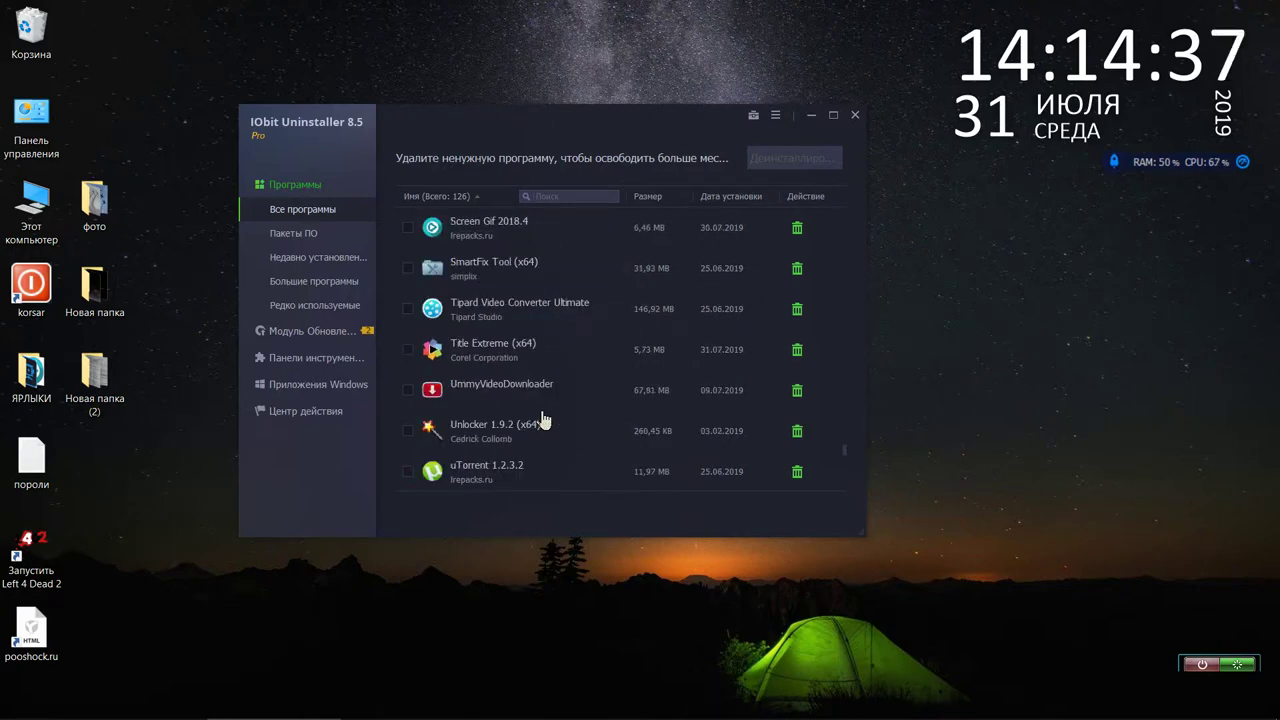
scroll(543, 418, "down", 8)
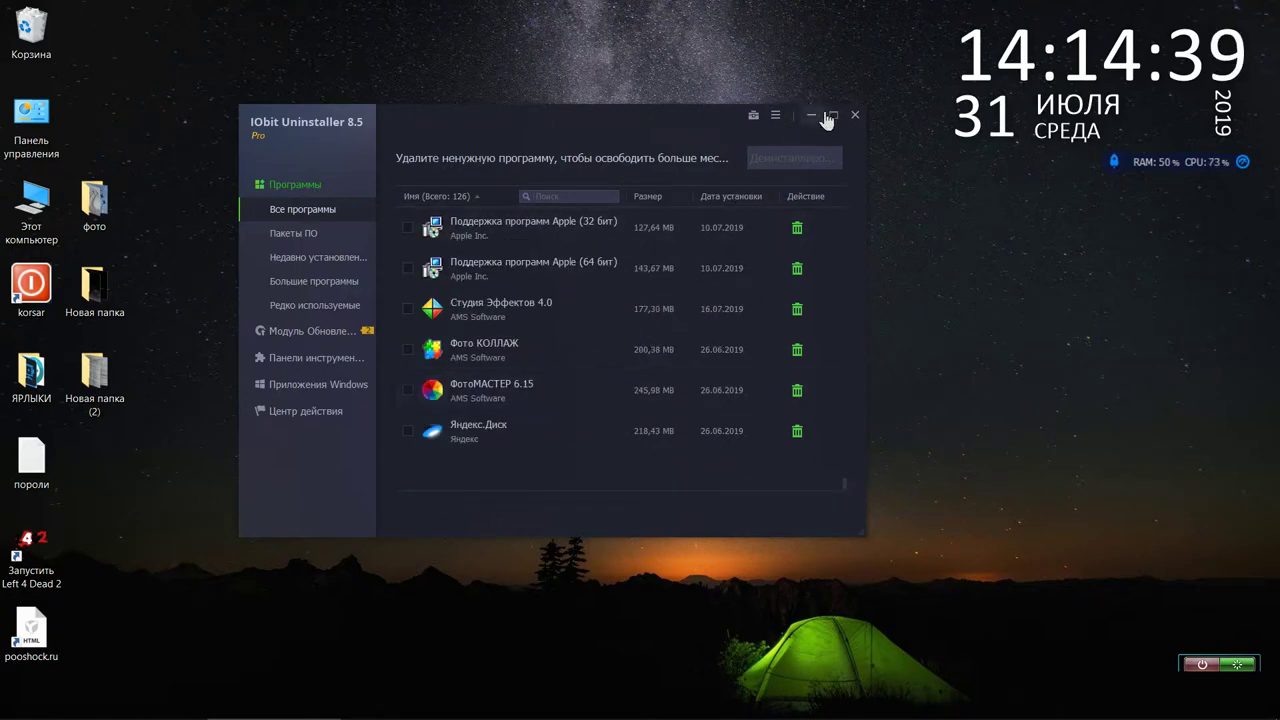
left_click(853, 116)
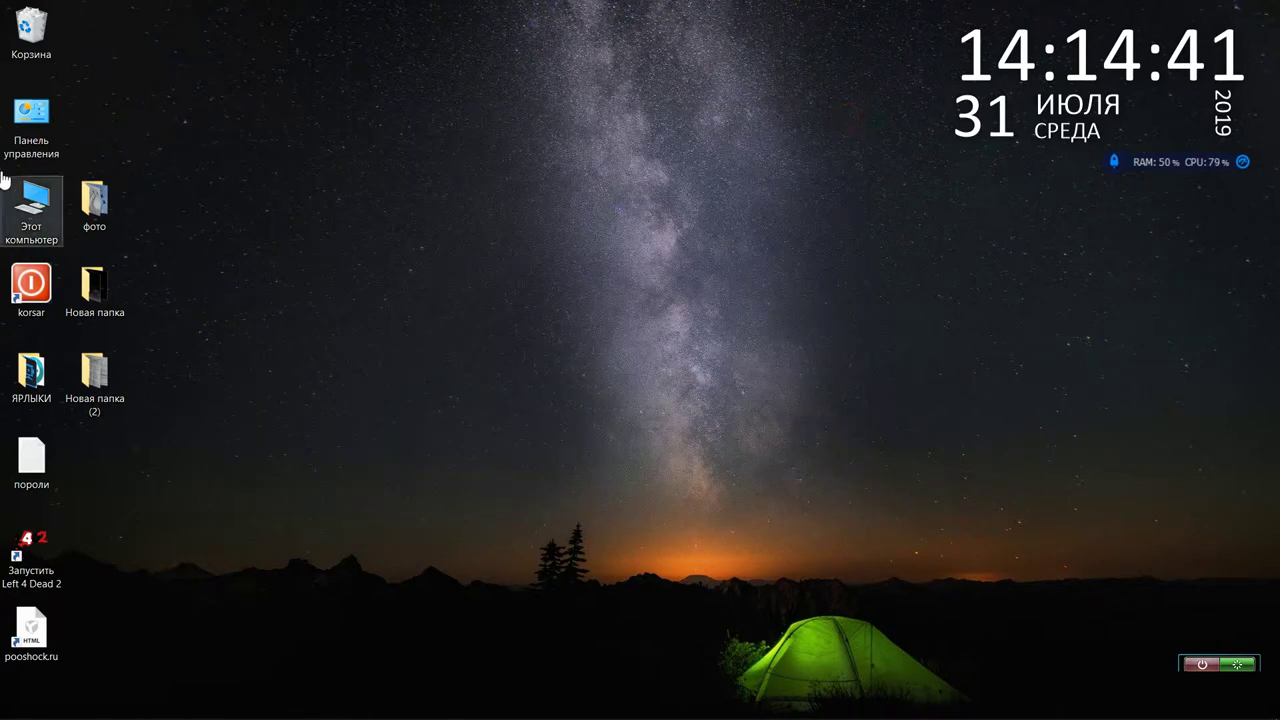
Empty the Recycle Bin, continuing with administrator rights for all current items.
right_click(40, 40)
left_click(80, 70)
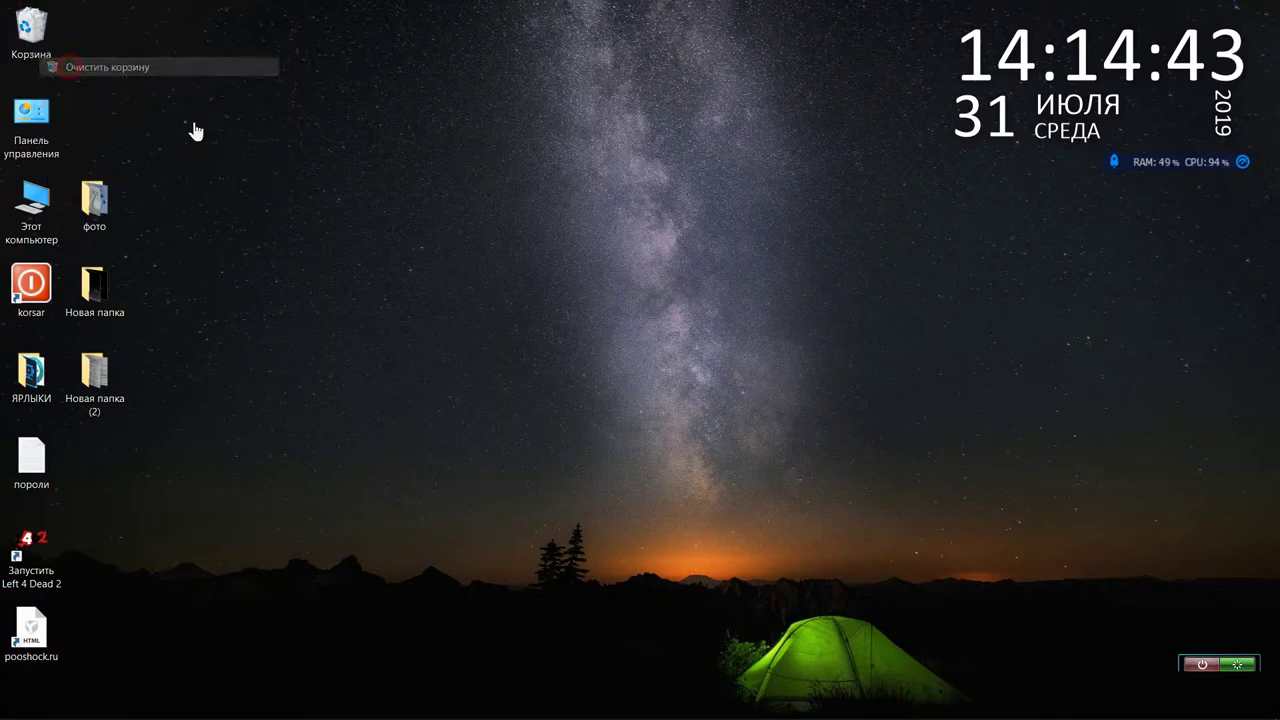
left_click(692, 392)
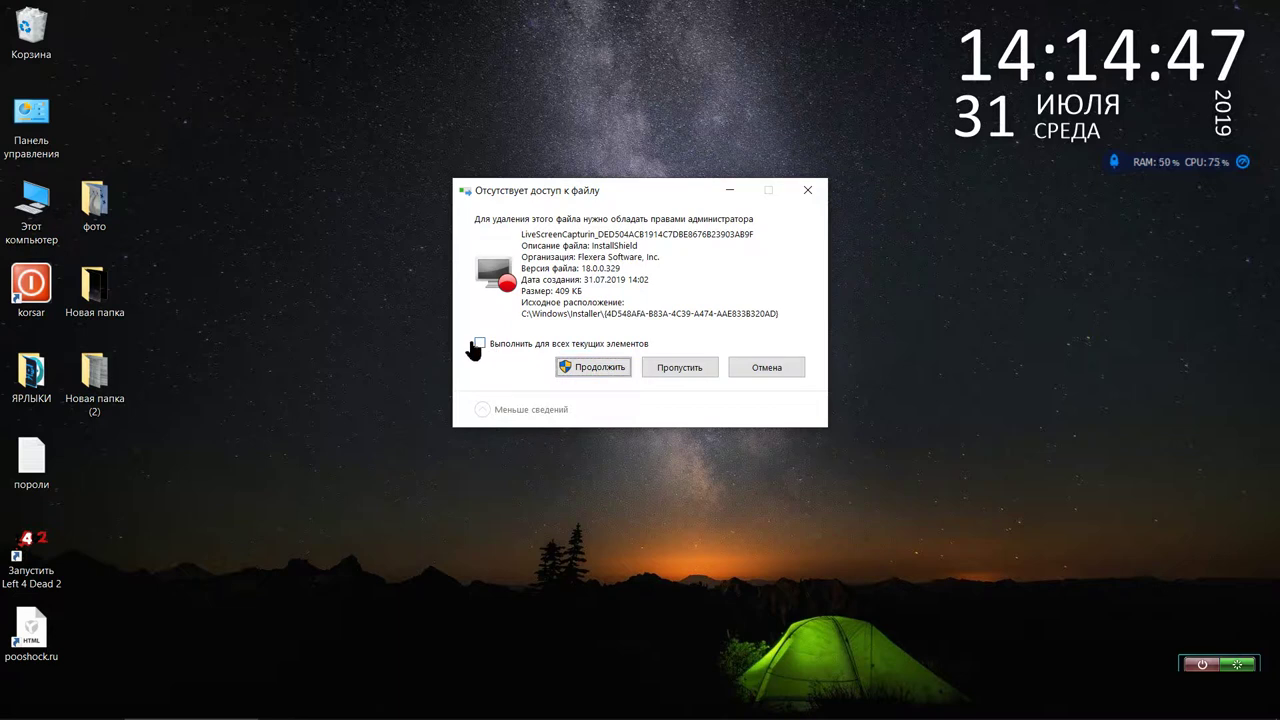
left_click(605, 369)
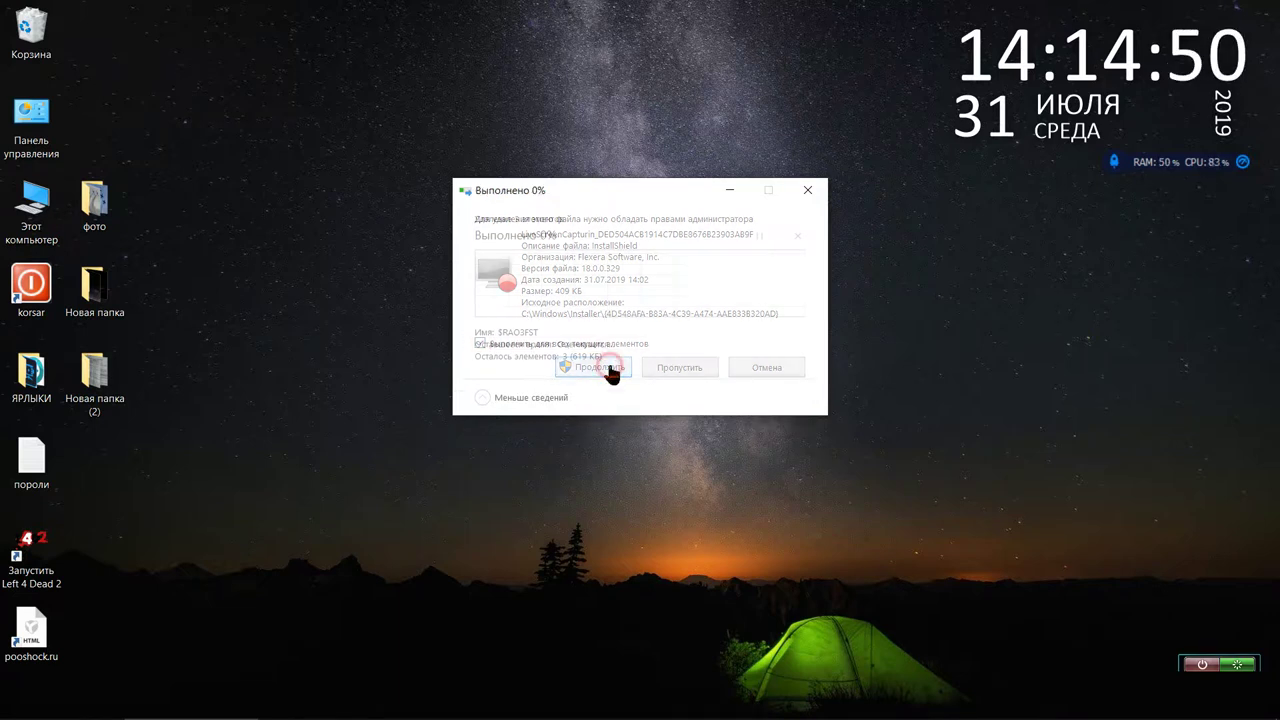
Move the pooshock.ru shortcut from the desktop to the Recycle Bin and empty the bin to delete it permanently.
right_click(31, 625)
left_click(113, 652)
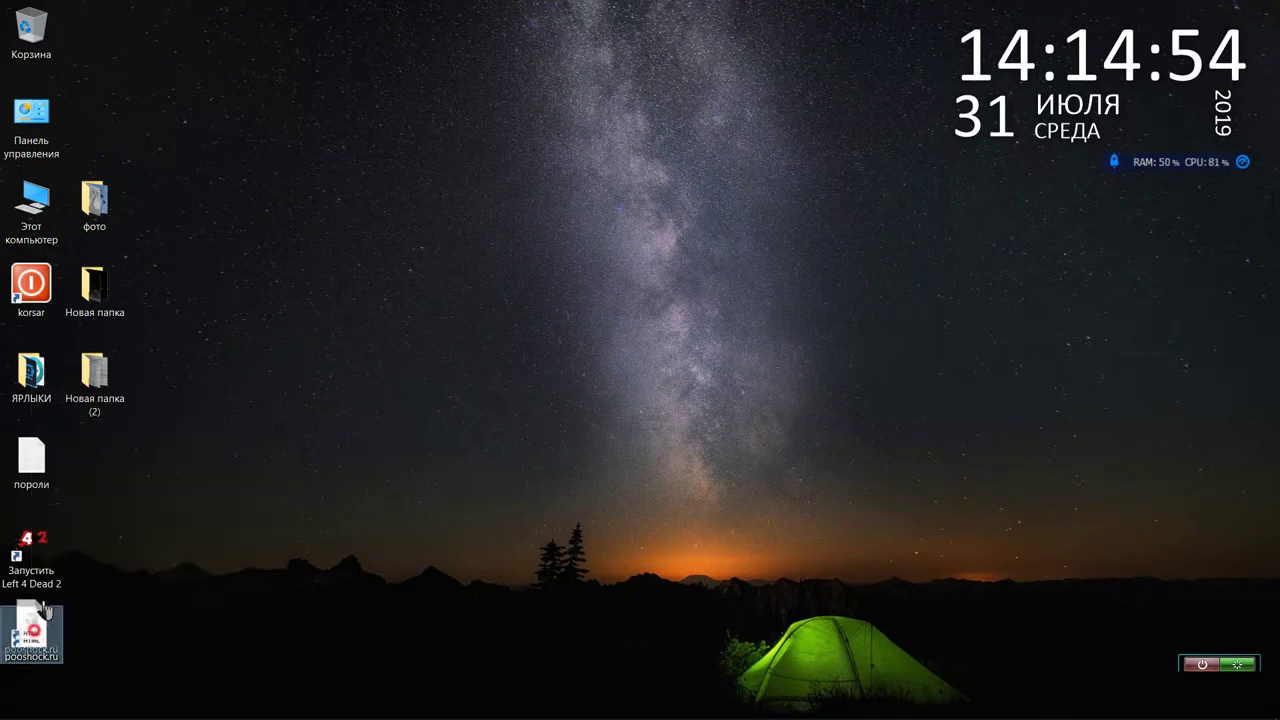
left_click_drag(45, 612, 33, 35)
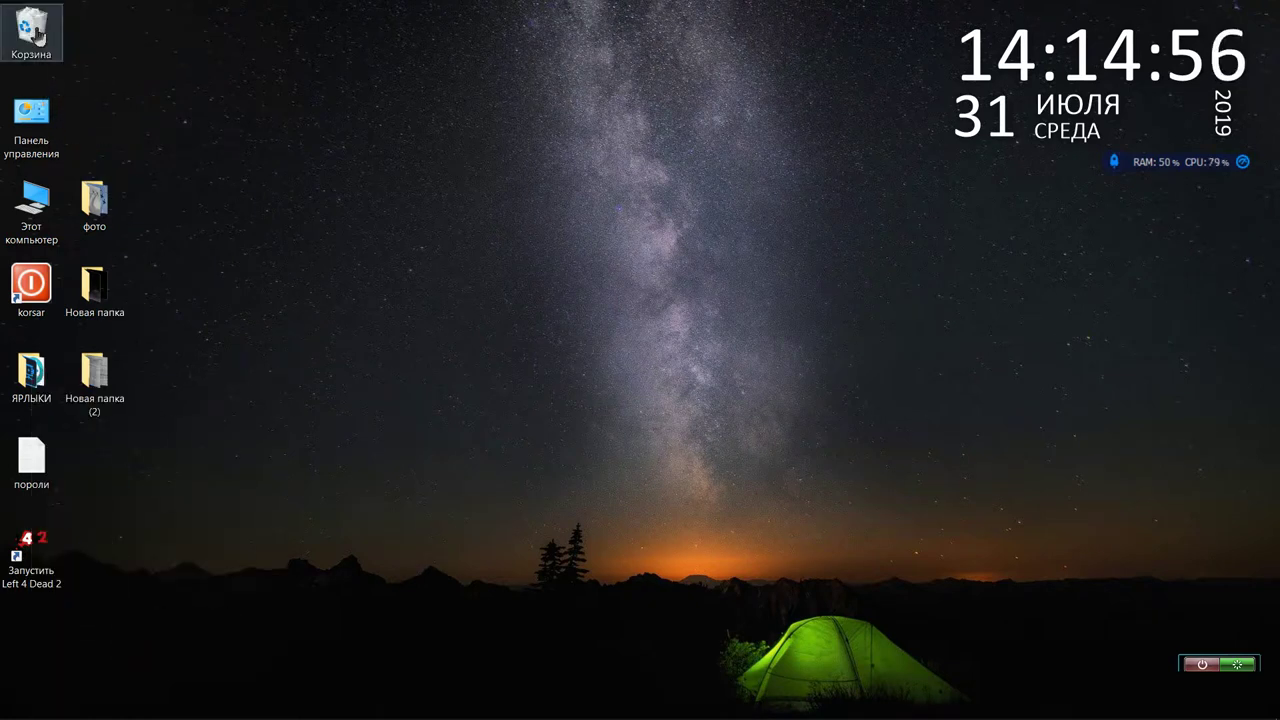
right_click(33, 35)
left_click(56, 56)
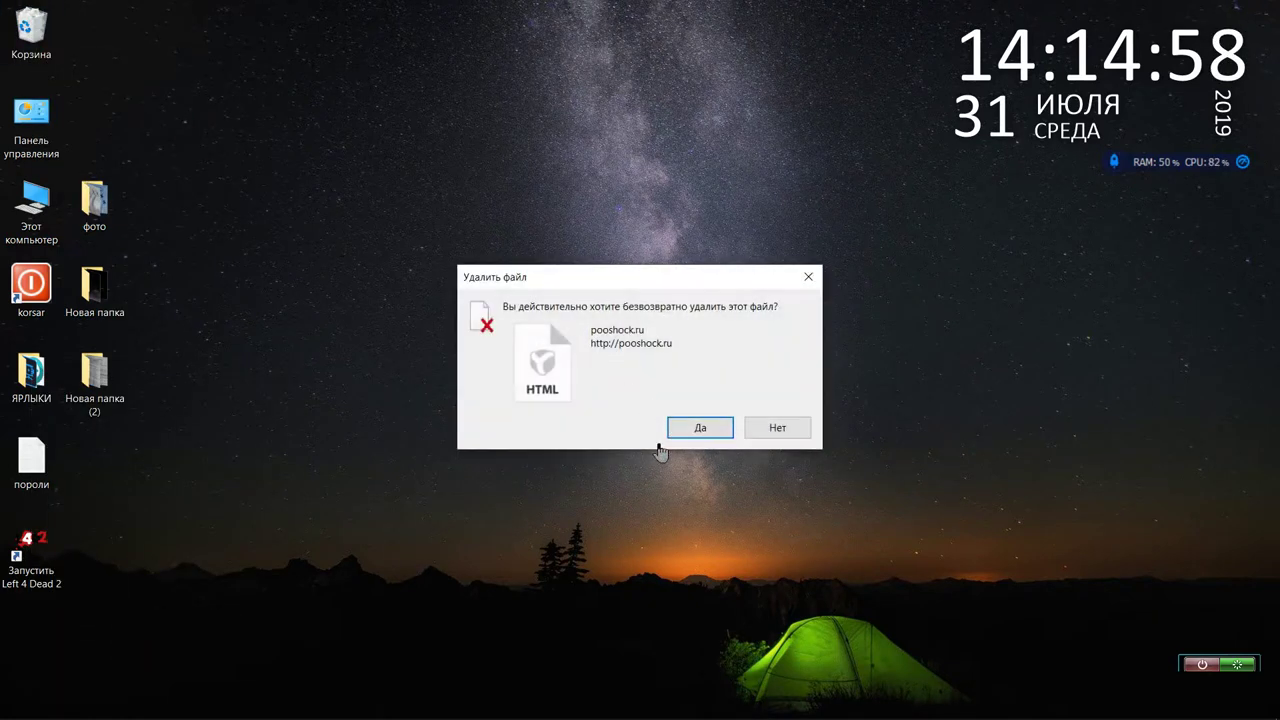
left_click(686, 428)
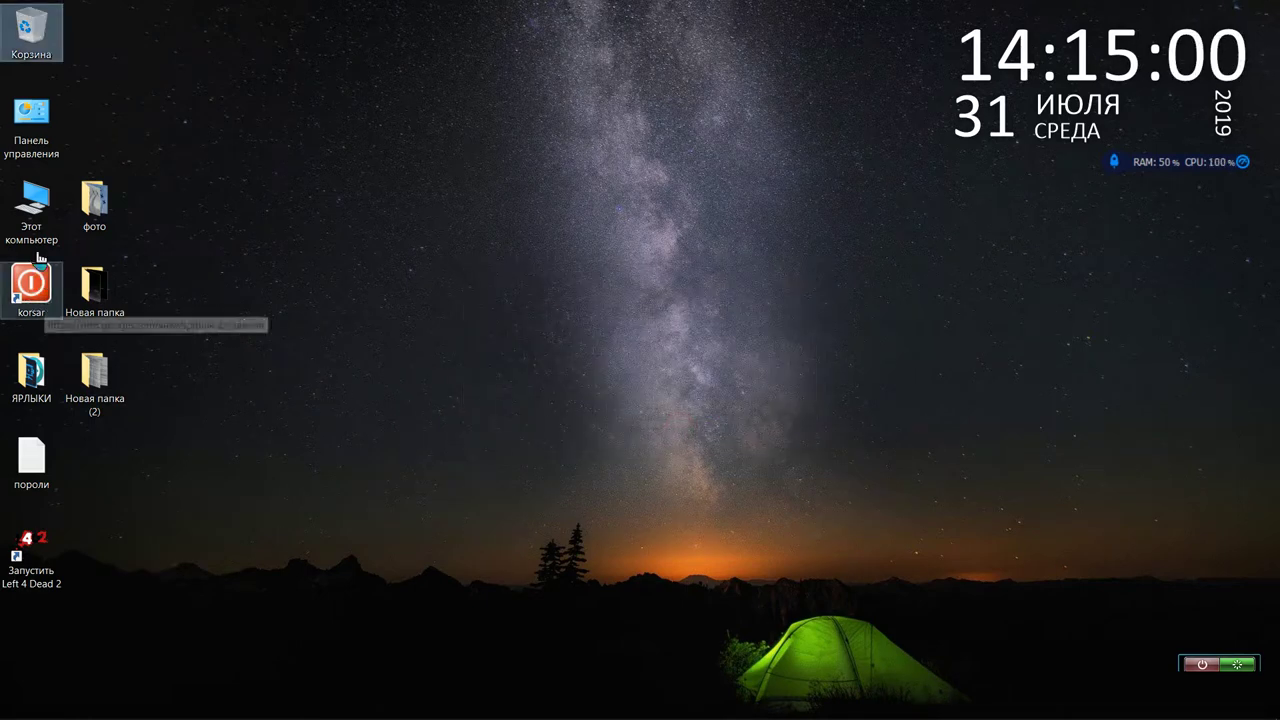
Open the Program Files (x86) folder on drive C: in File Explorer and look through it for leftover Pinnacle folders.
left_click(40, 207)
double_click(40, 207)
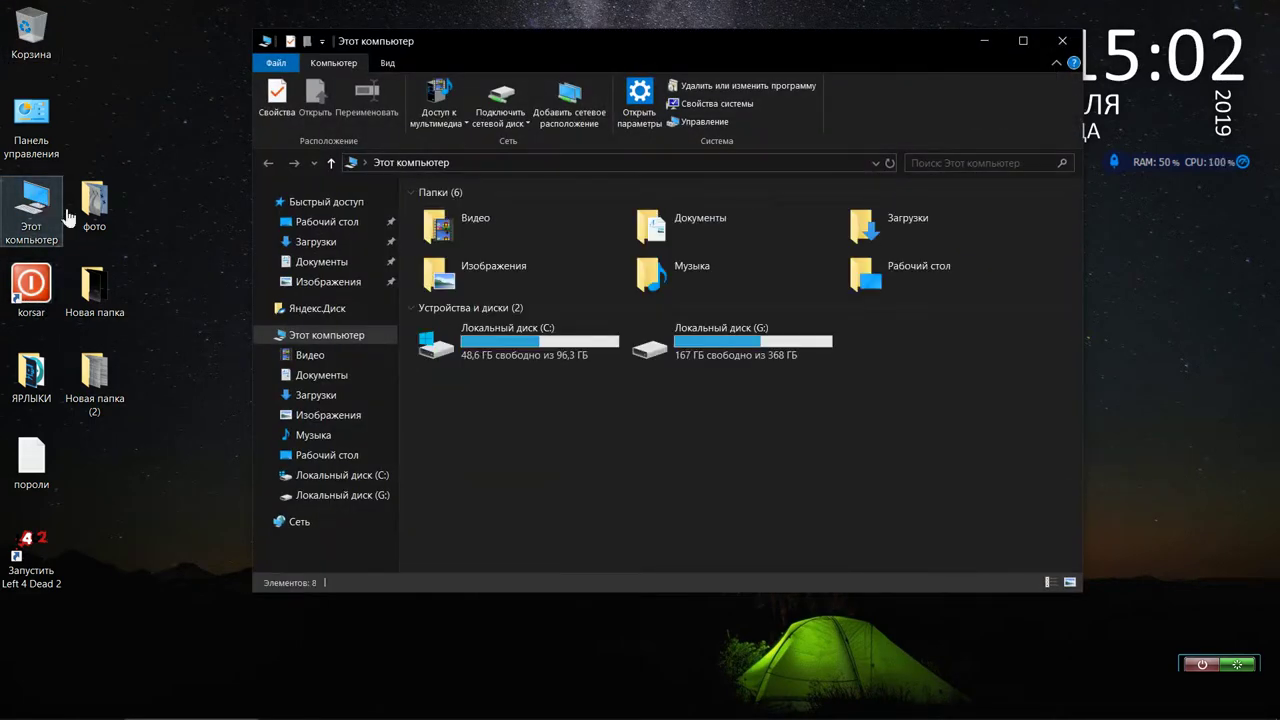
left_click_drag(745, 52, 597, 63)
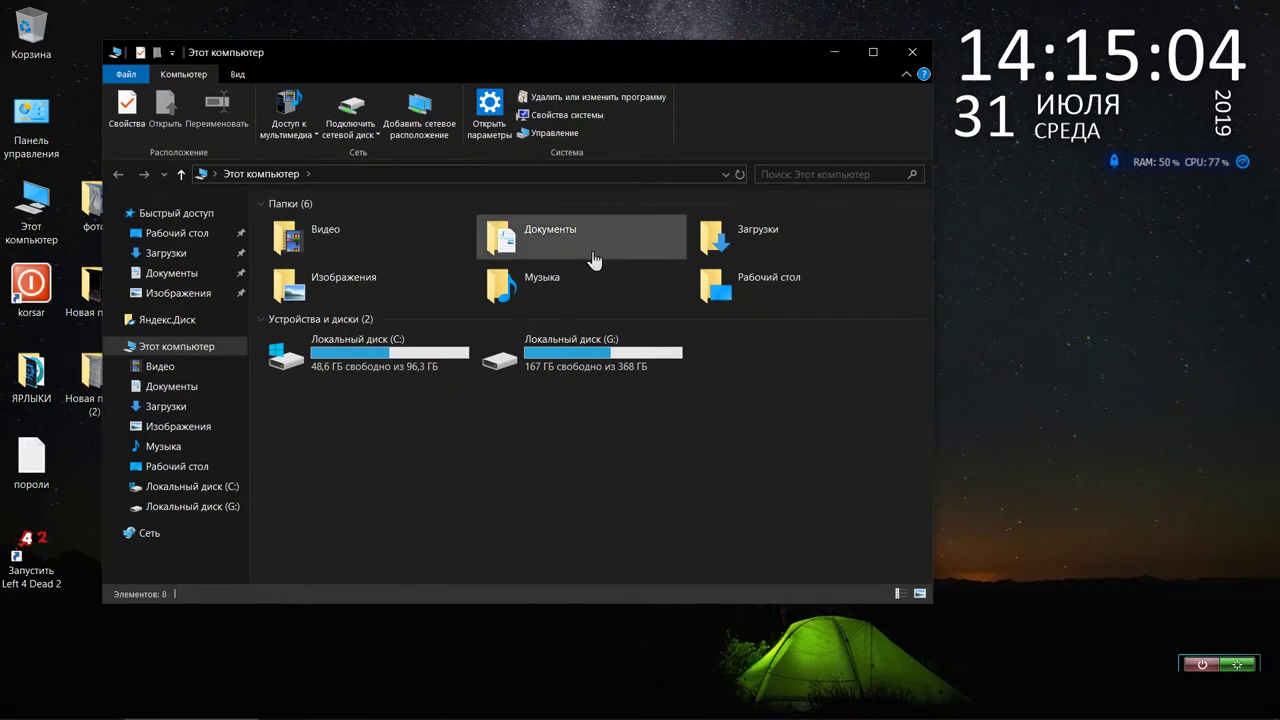
double_click(390, 367)
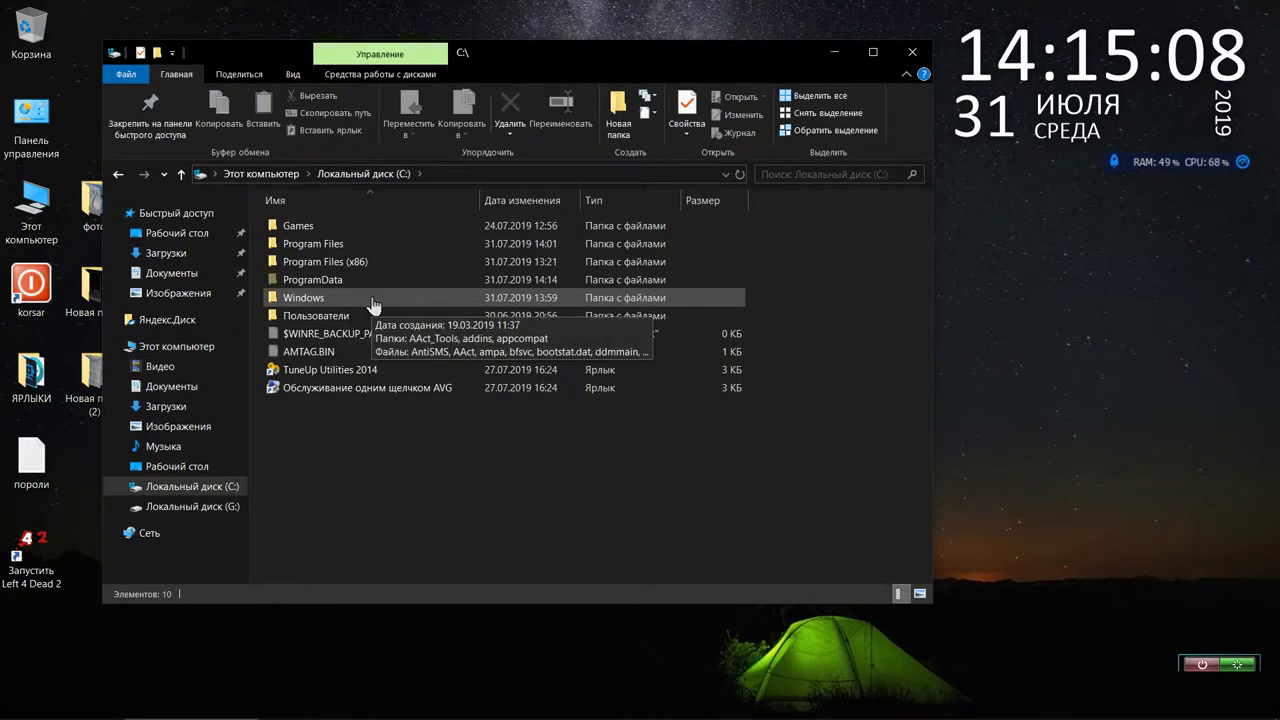
double_click(375, 262)
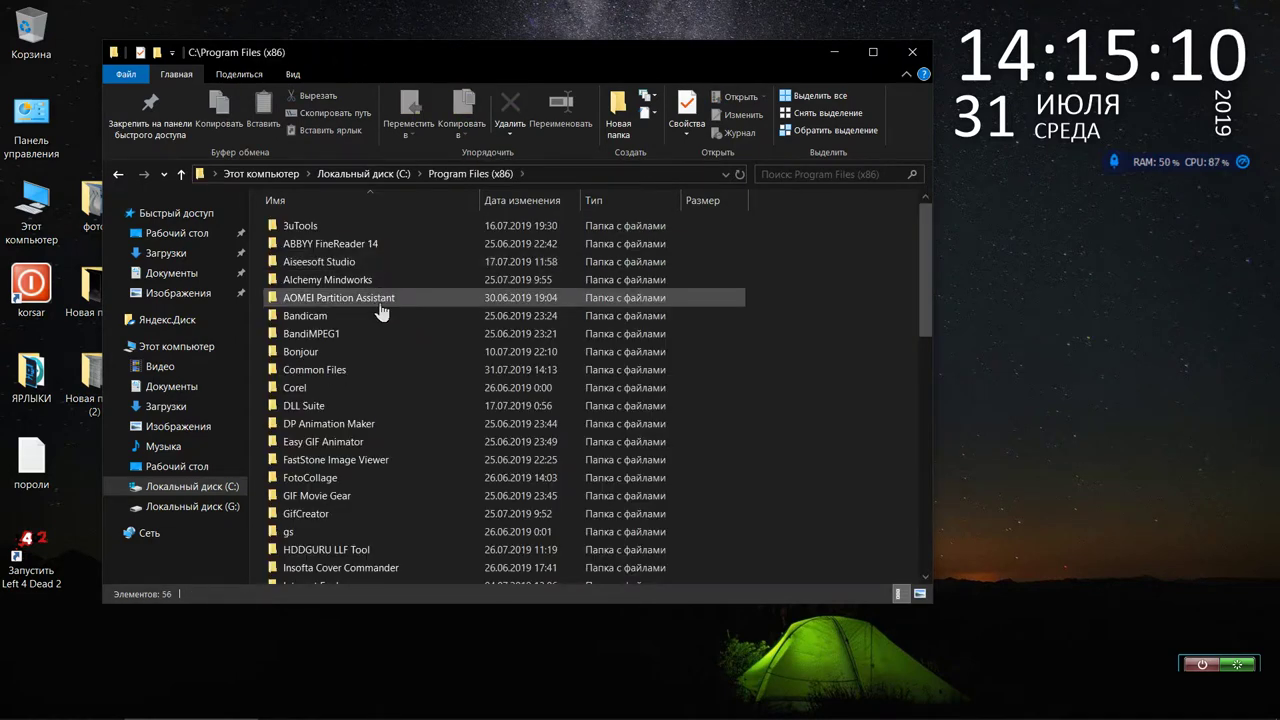
scroll(378, 310, "down", 10)
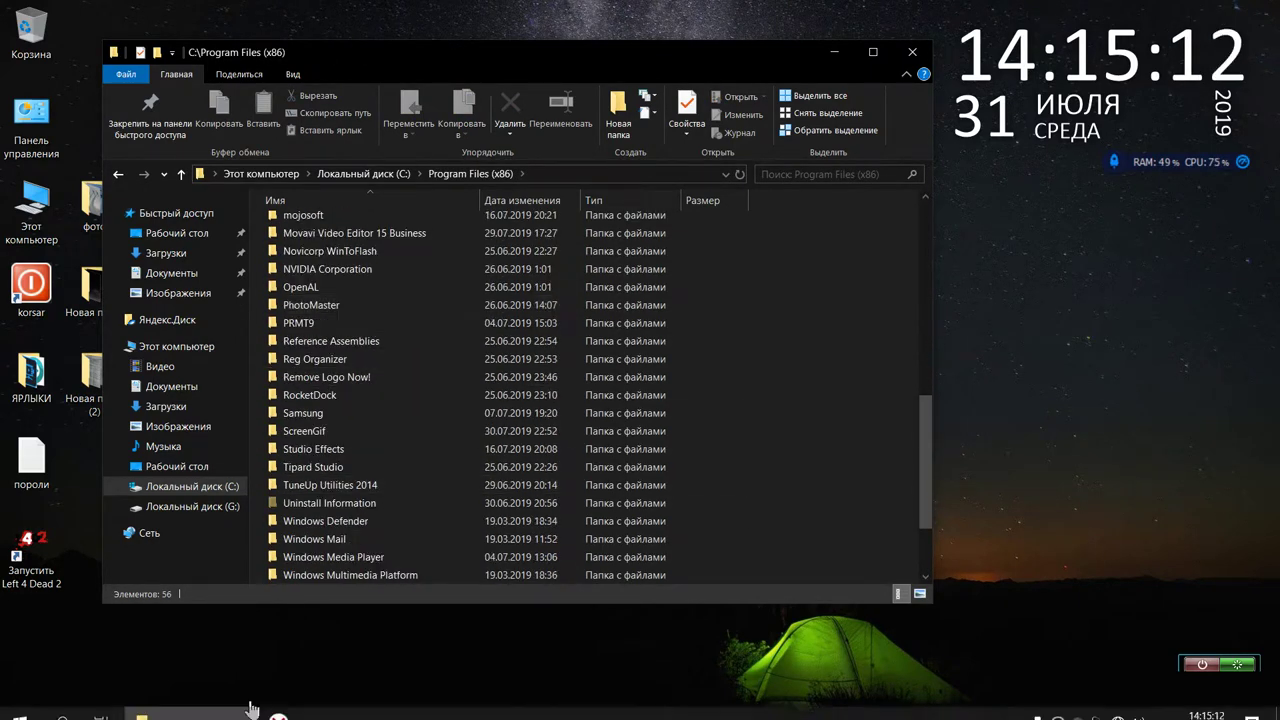
scroll(306, 514, "down", 2)
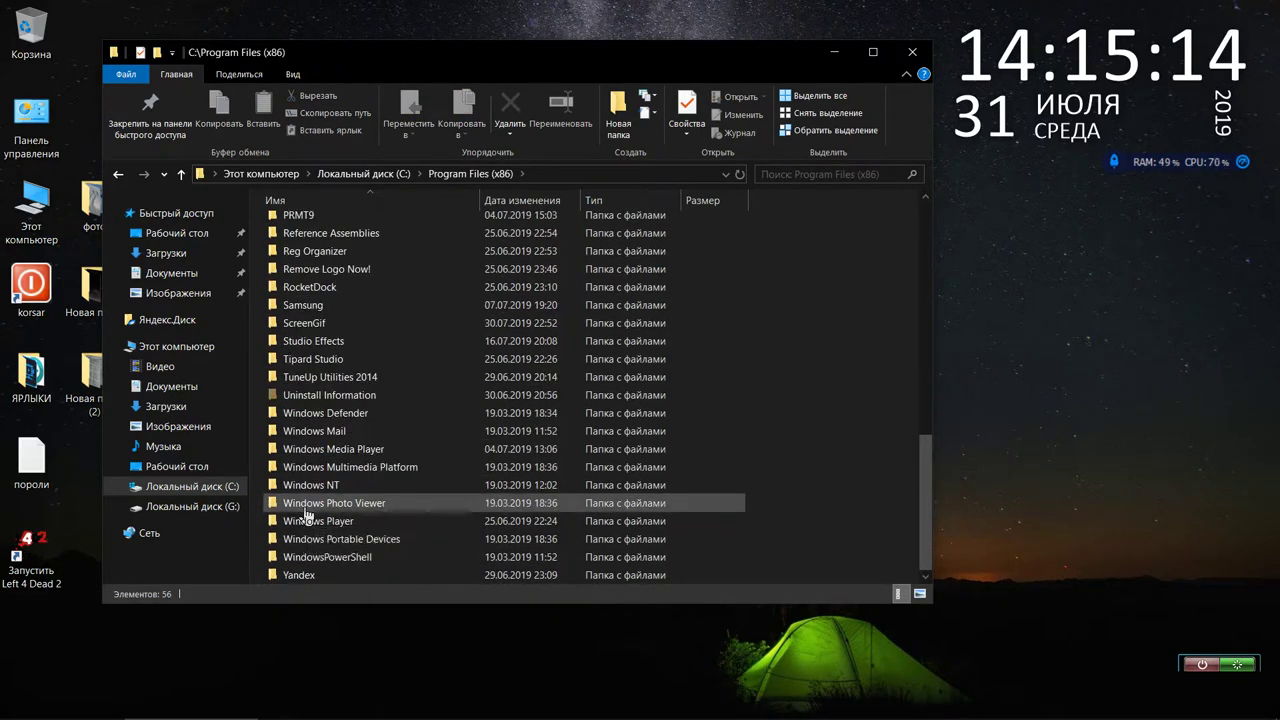
scroll(310, 512, "up", 3)
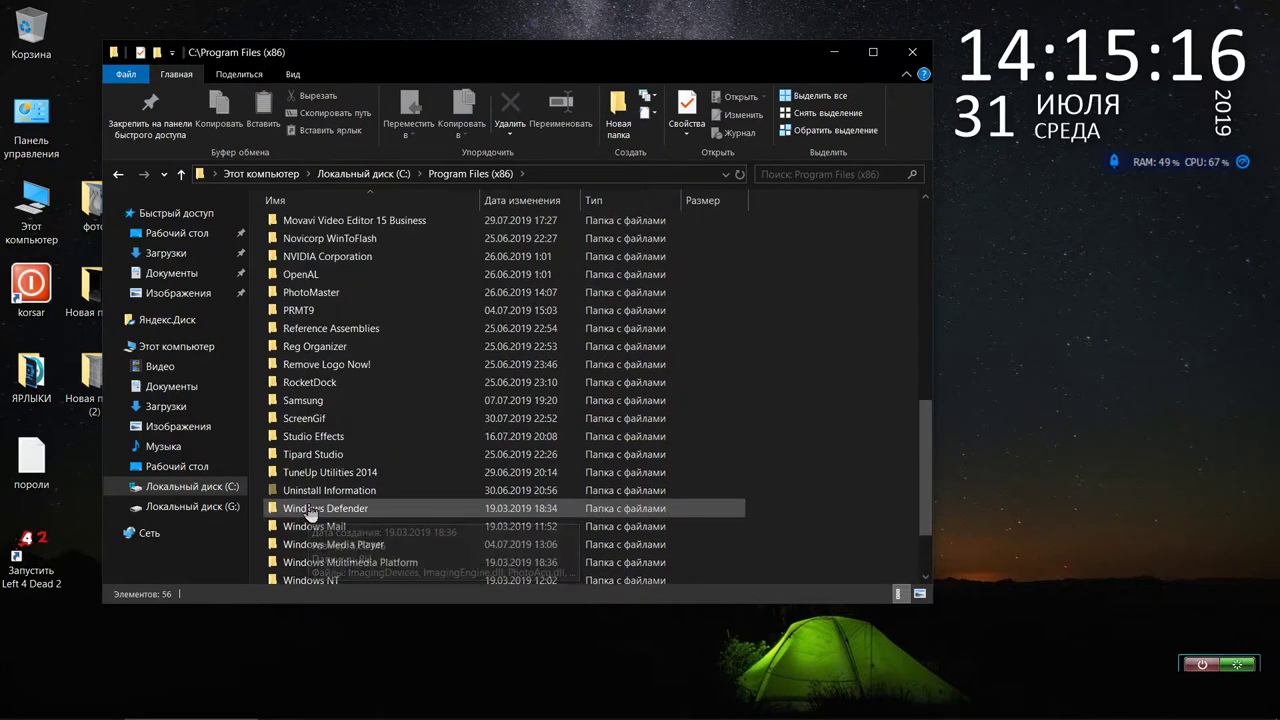
scroll(310, 512, "down", 3)
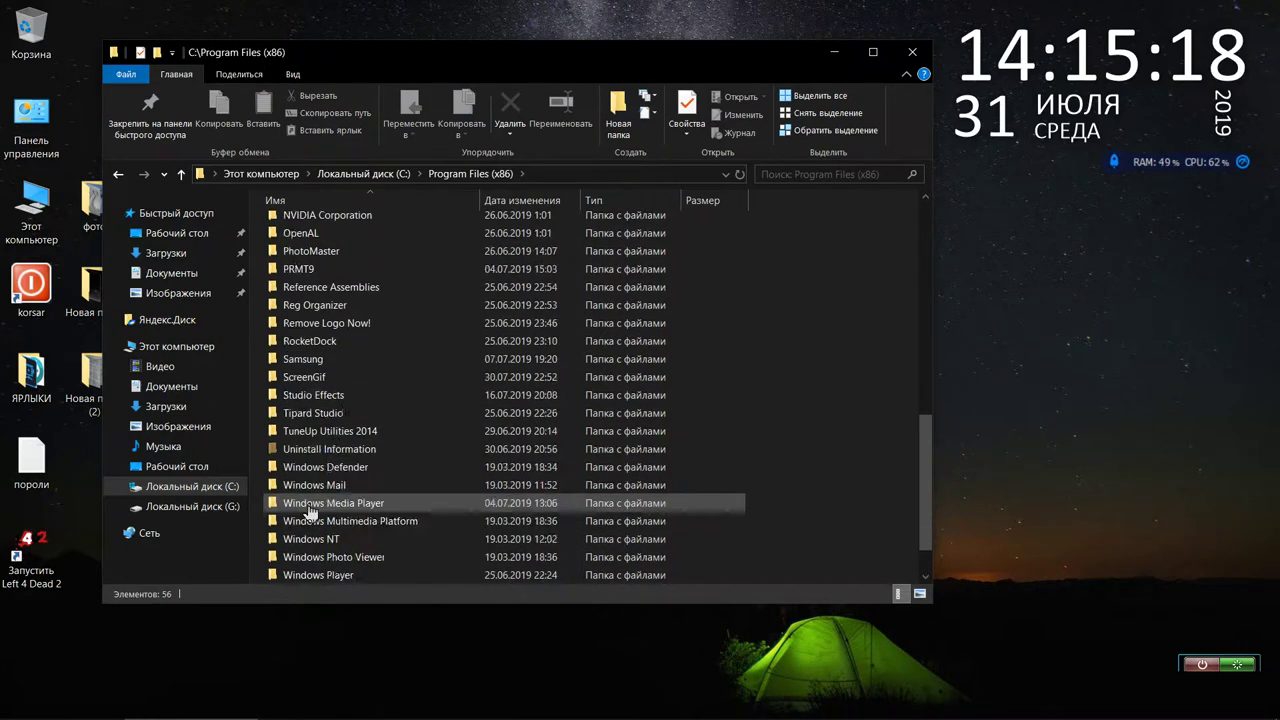
scroll(310, 512, "up", 5)
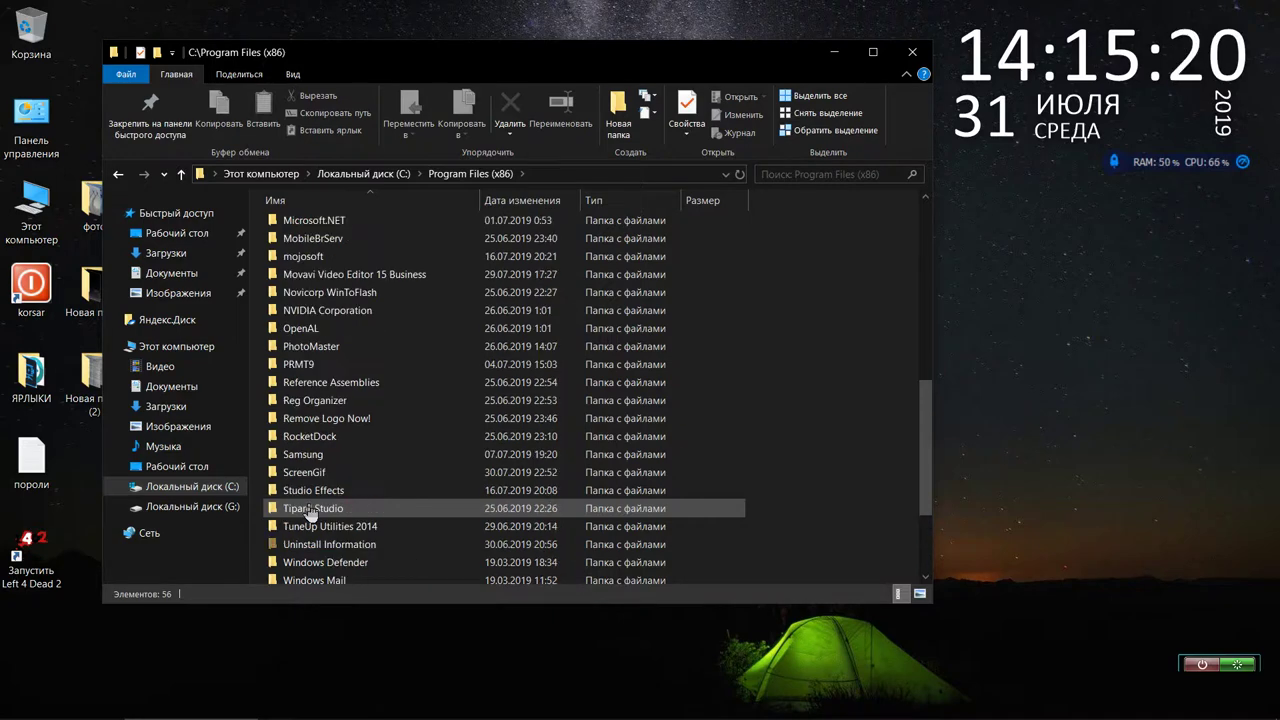
scroll(310, 512, "up", 7)
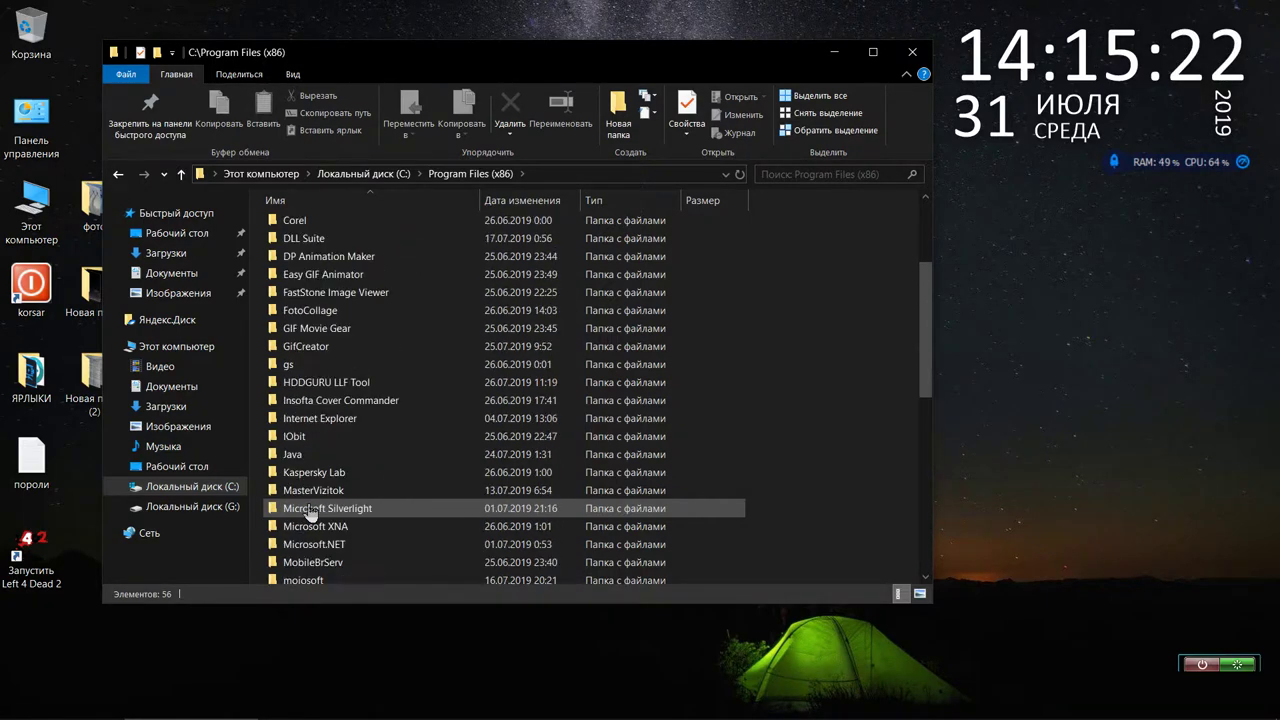
Delete the leftover Pinnacle folder from C:\Program Files.
left_click(117, 178)
double_click(310, 243)
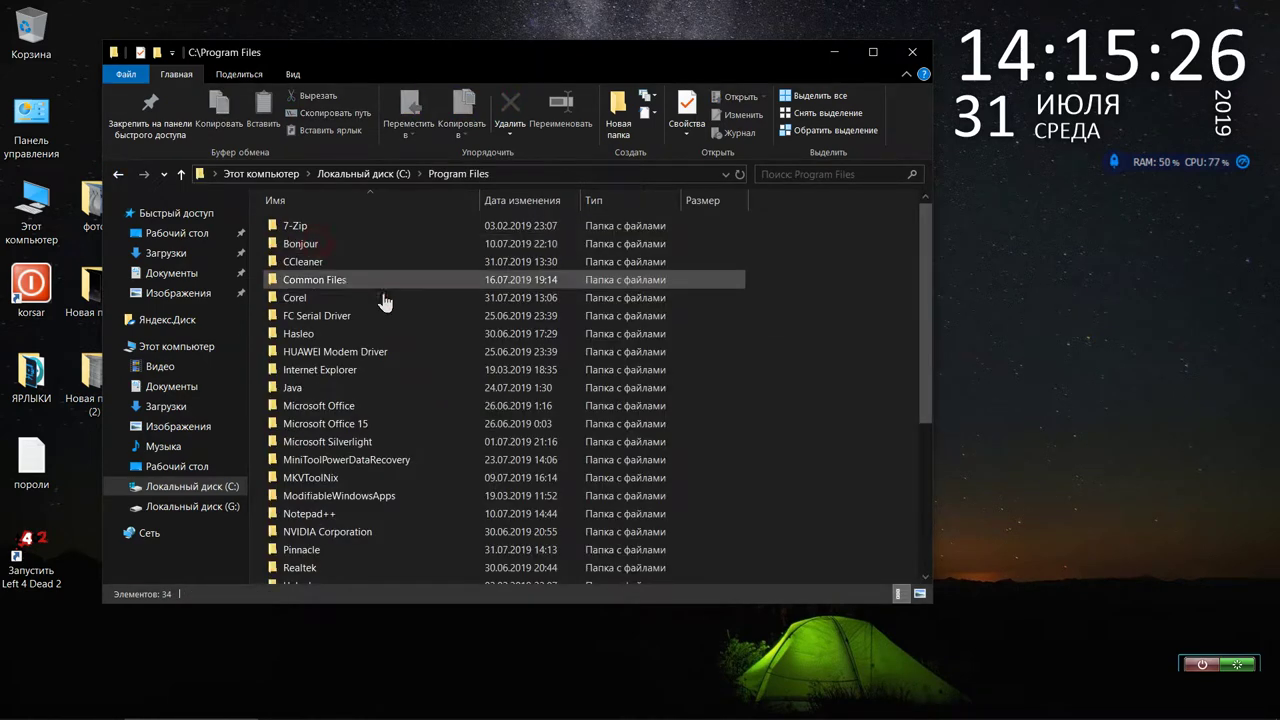
scroll(386, 304, "down", 4)
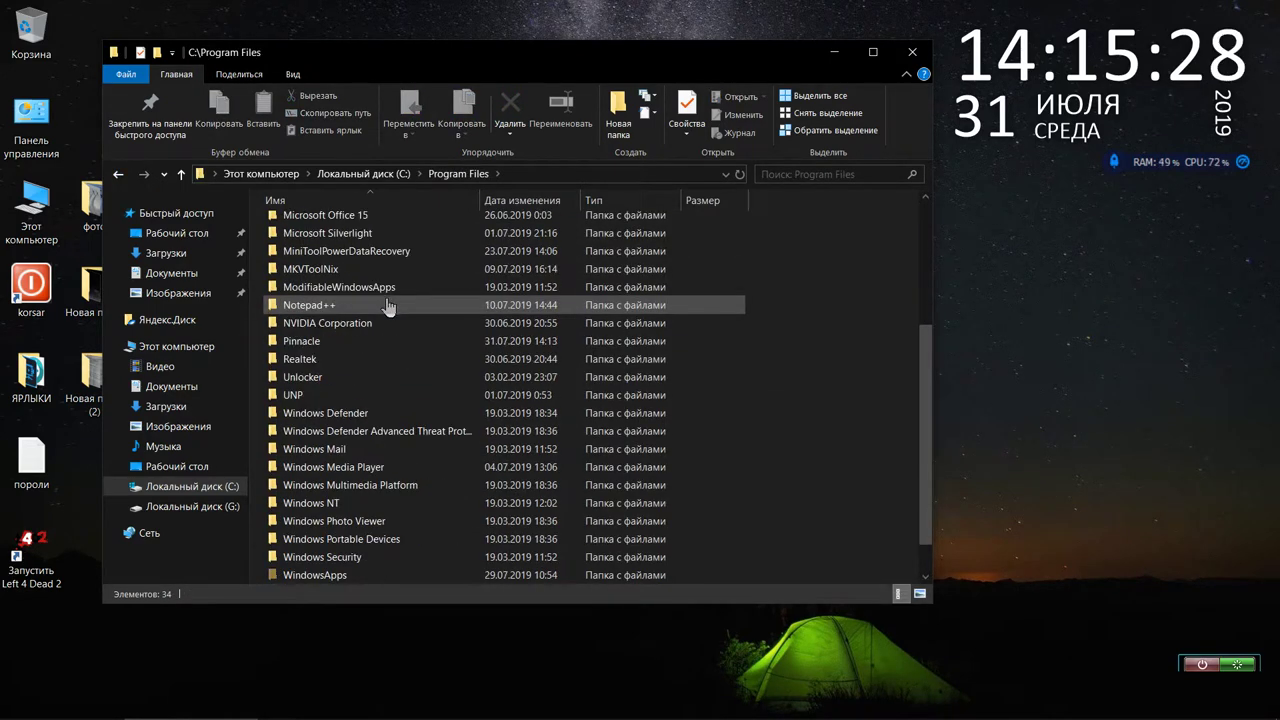
right_click(341, 342)
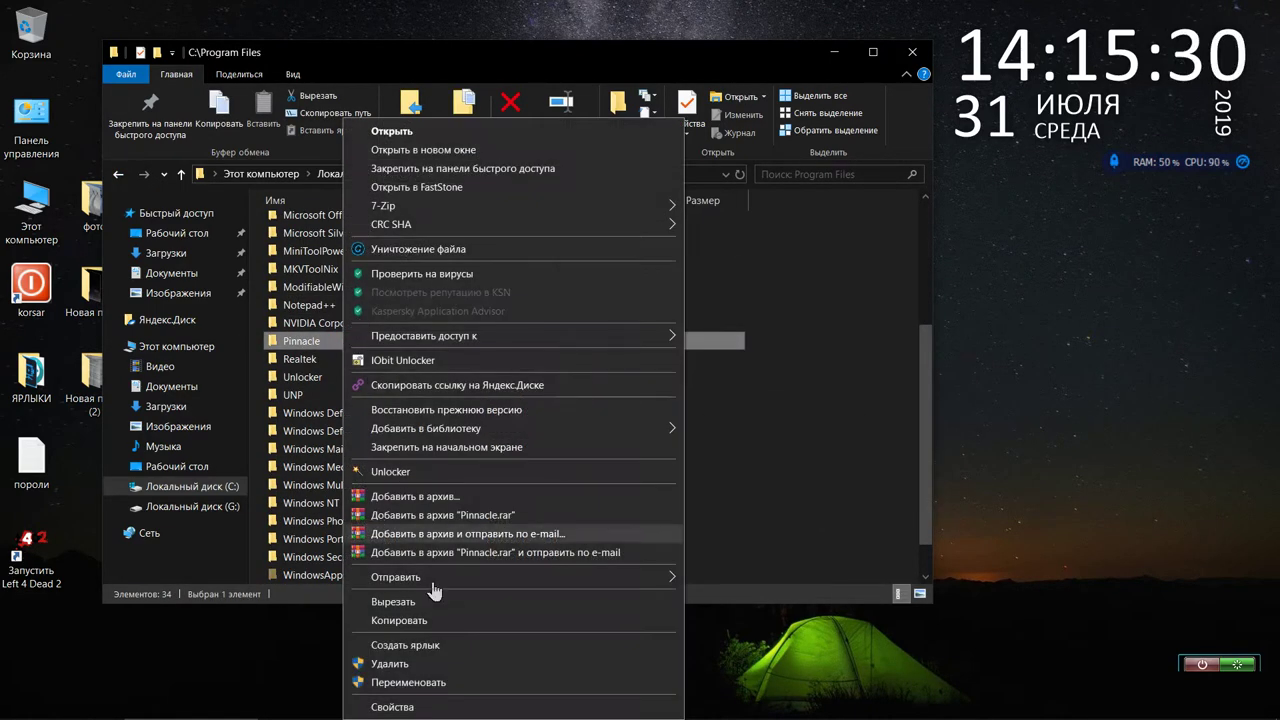
left_click(432, 664)
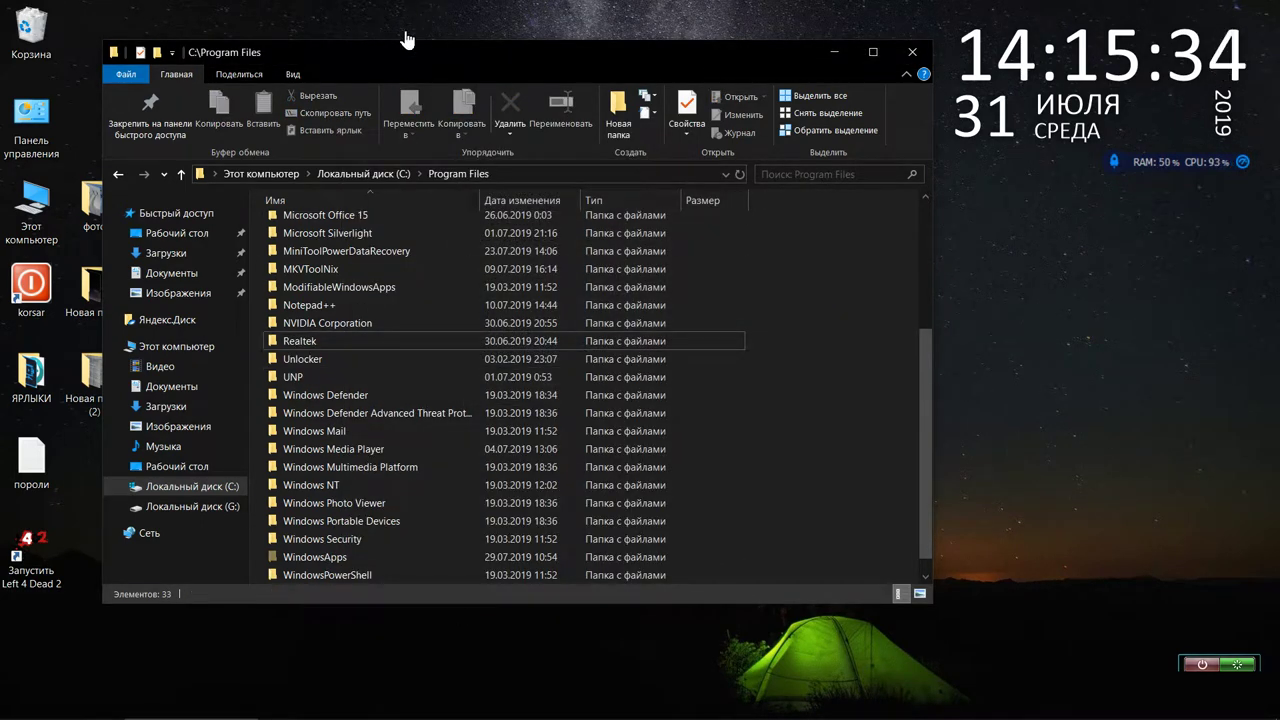
Look through the C:\Windows folder for leftover Pinnacle folders.
left_click_drag(397, 57, 486, 48)
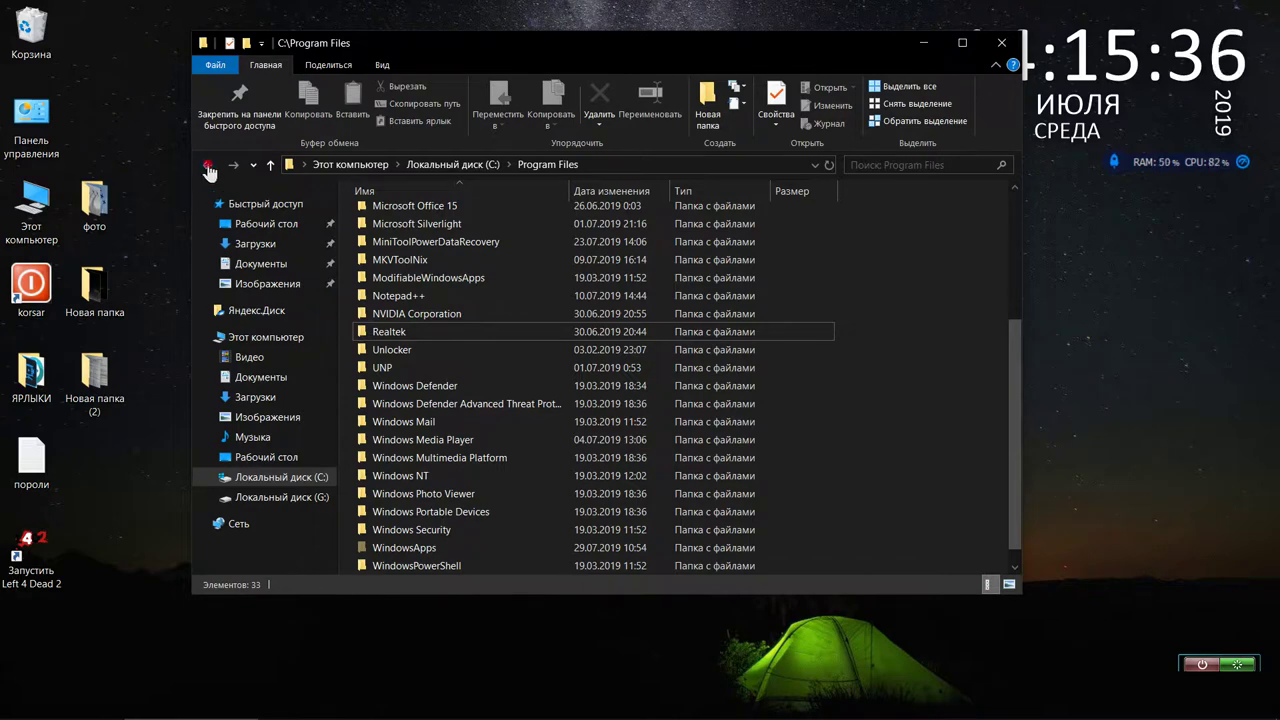
left_click(208, 166)
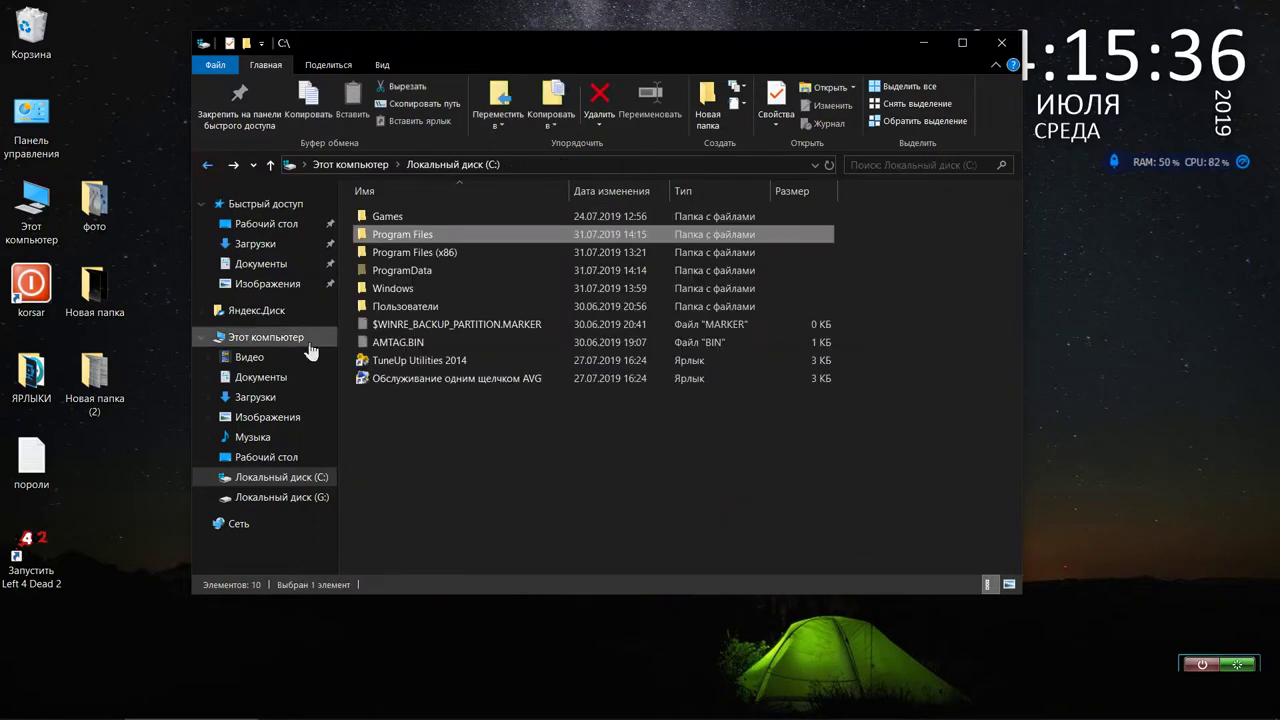
double_click(432, 290)
scroll(435, 300, "down", 18)
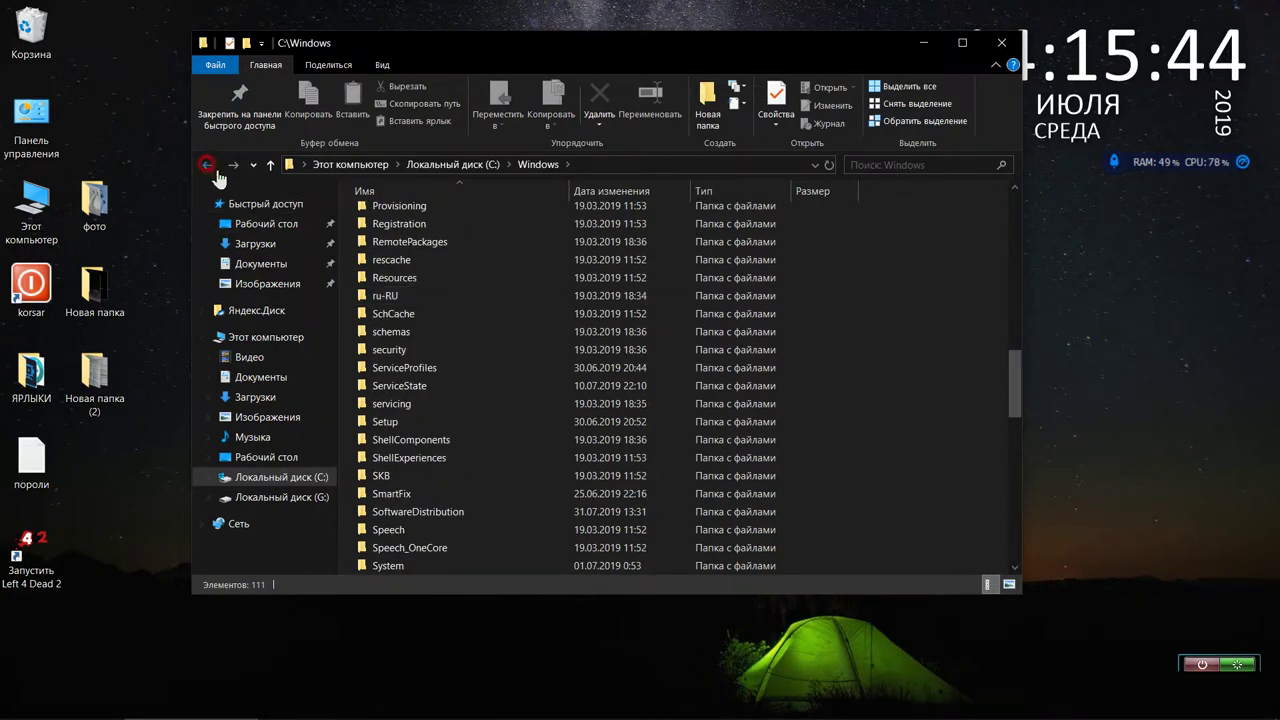
Delete the leftover Pinnacle folder from C:\ProgramData and check the remaining folders there.
left_click(212, 167)
double_click(406, 274)
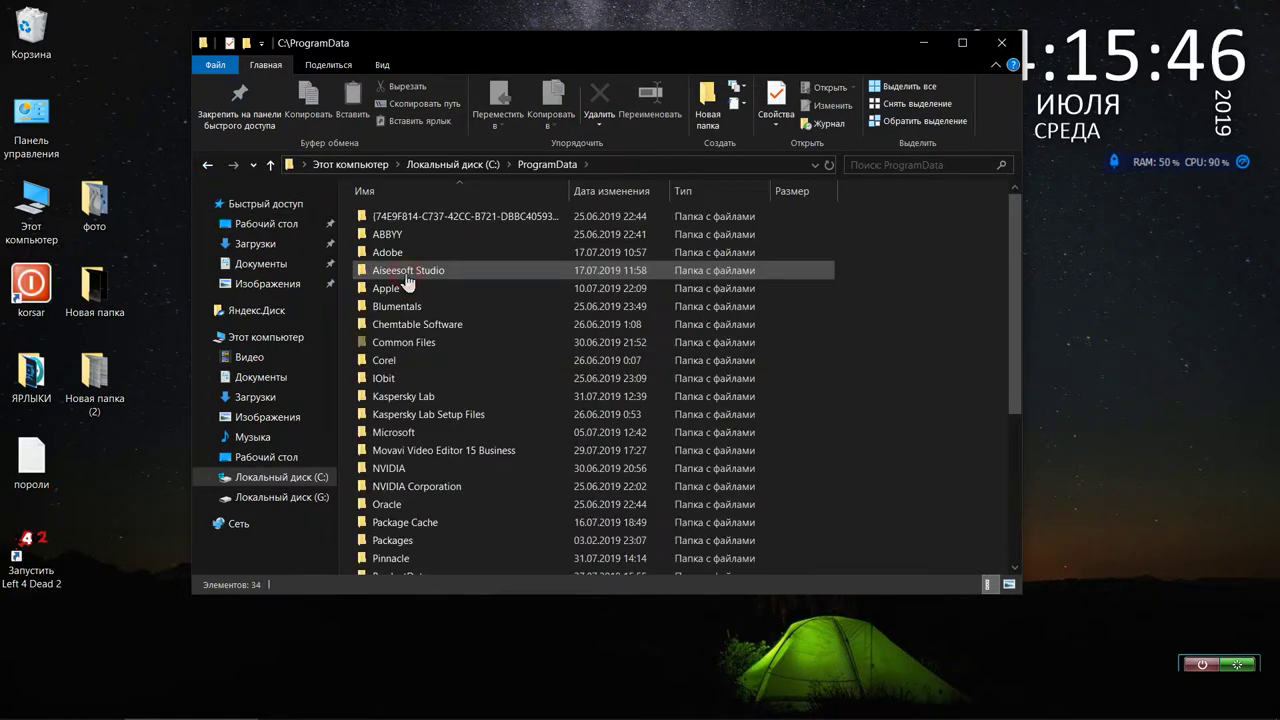
scroll(407, 283, "down", 5)
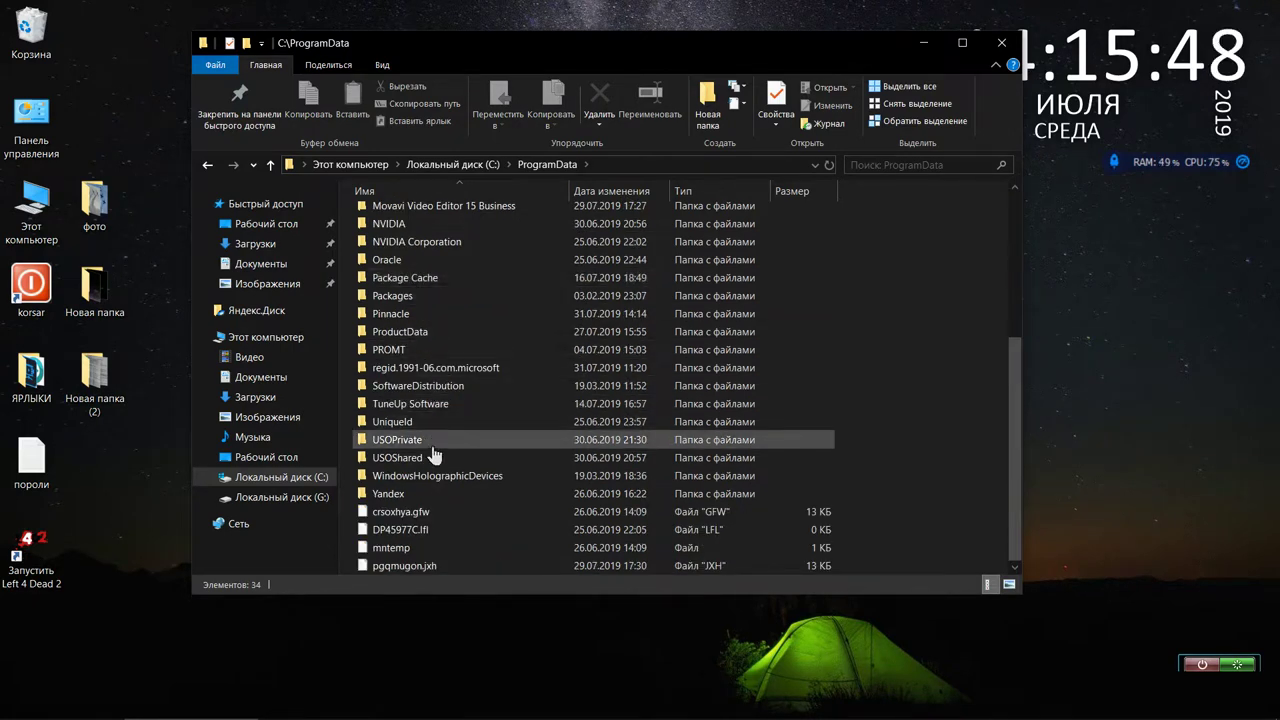
left_click(376, 317)
right_click(375, 324)
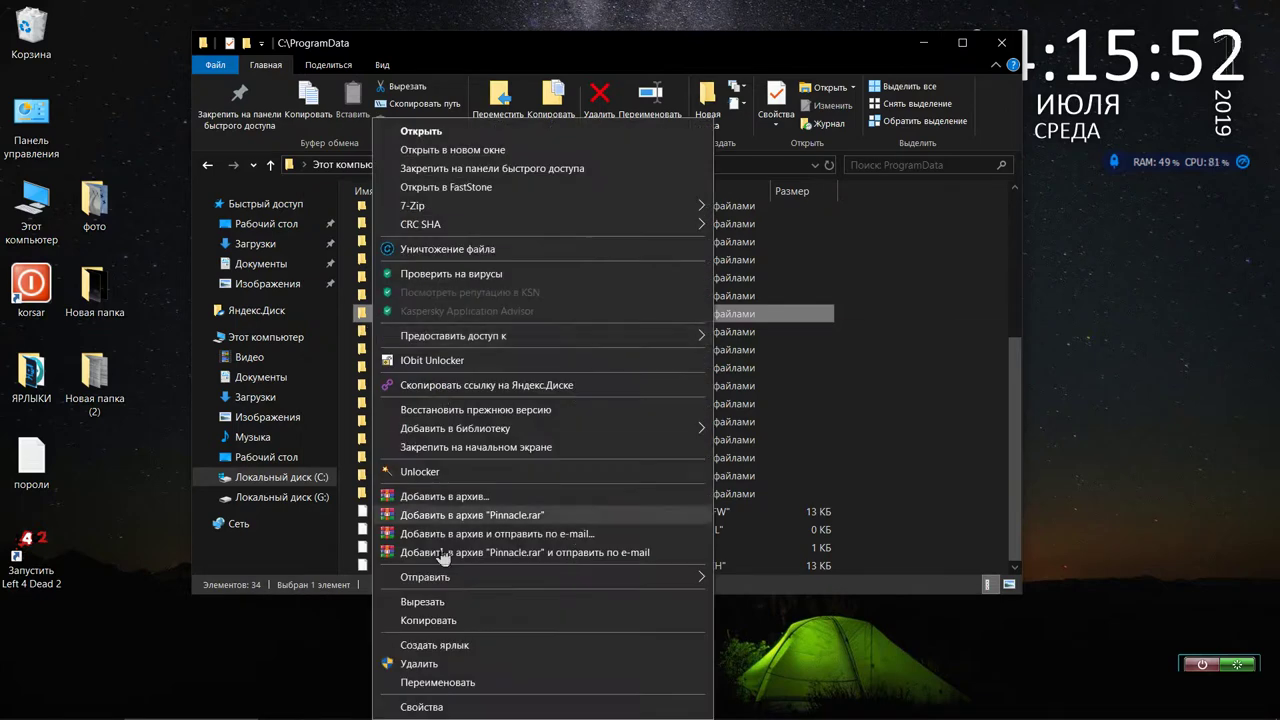
left_click(428, 665)
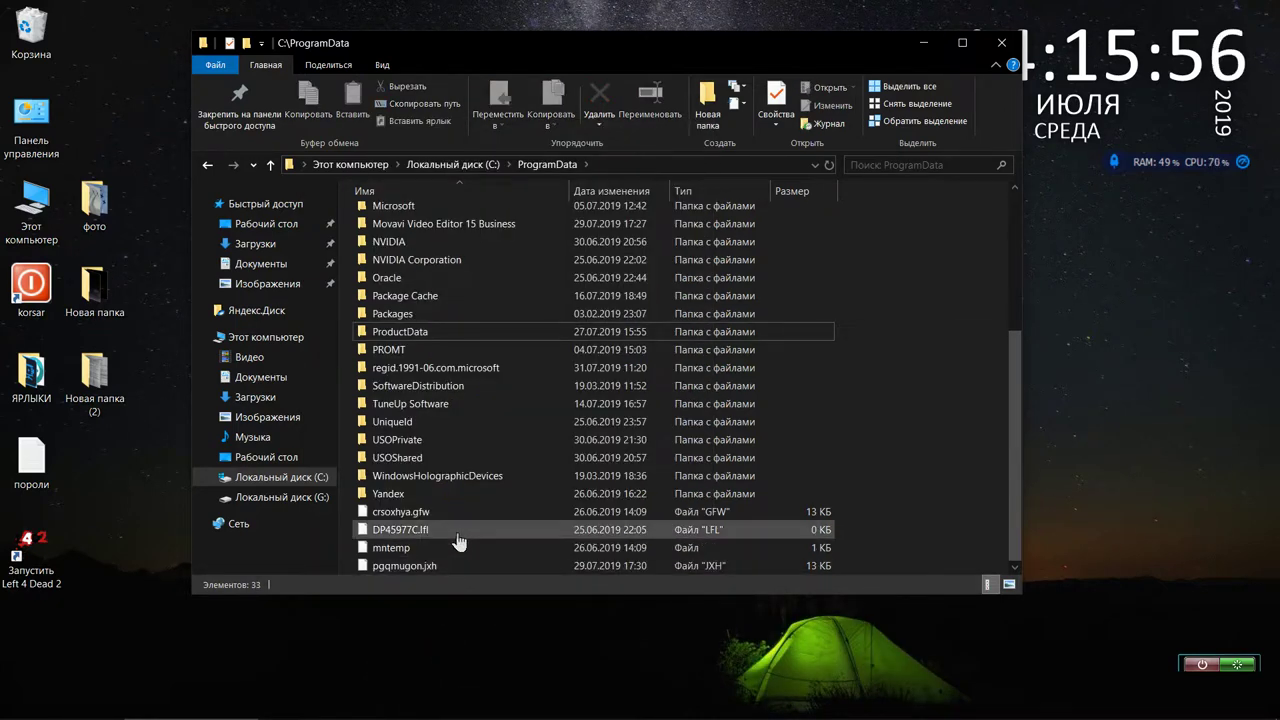
scroll(457, 540, "up", 5)
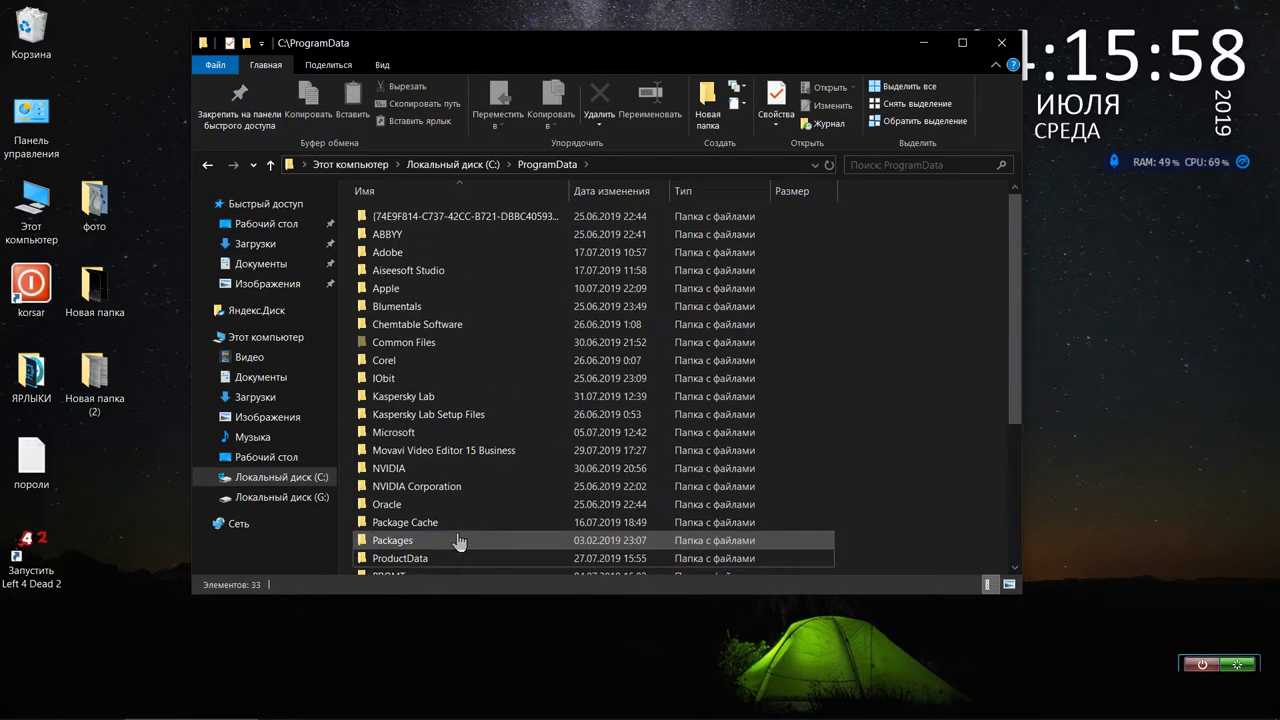
Look through the rest of C:\ProgramData and the Default profile folder in C:\Users for leftover Pinnacle folders.
scroll(457, 540, "down", 4)
scroll(457, 540, "down", 1)
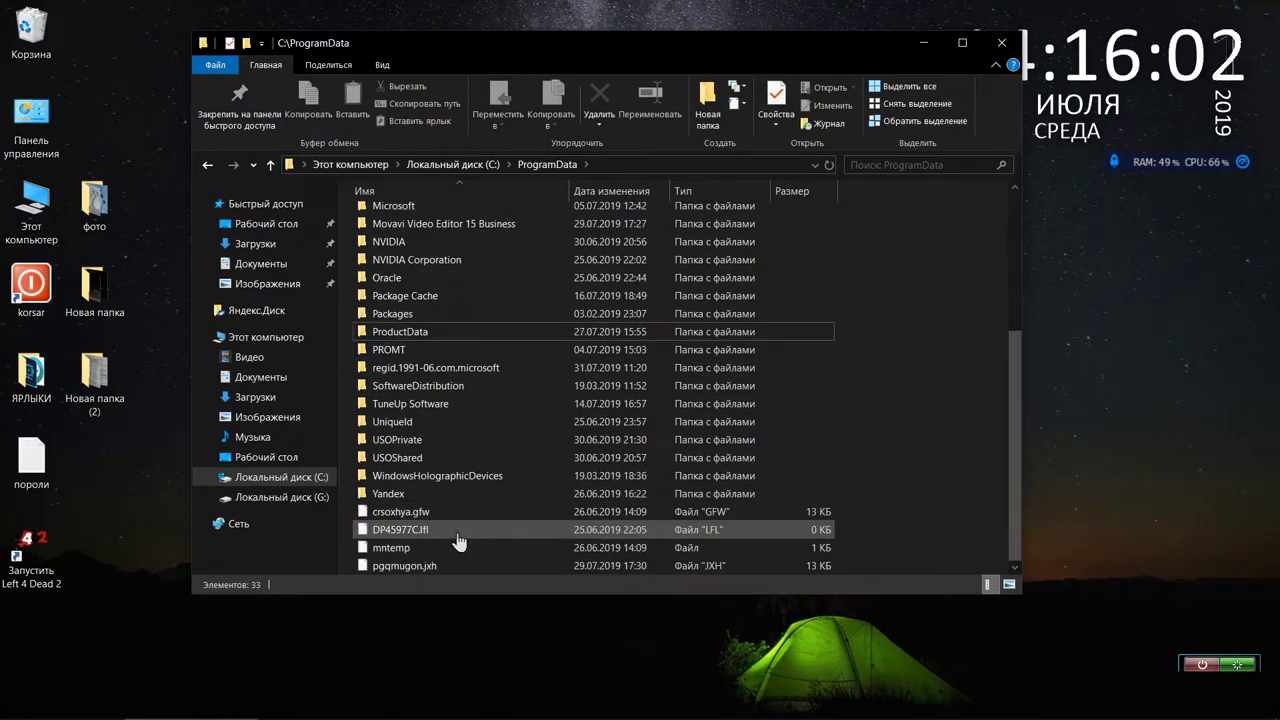
left_click(207, 166)
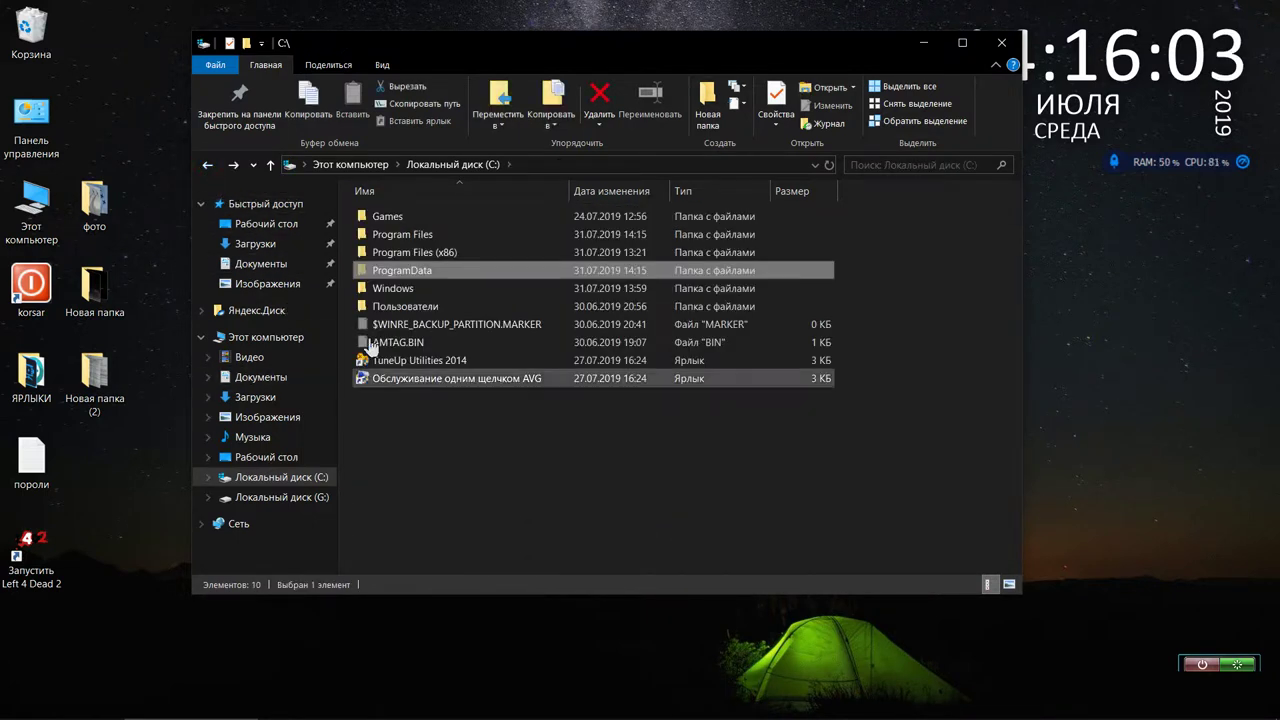
double_click(415, 310)
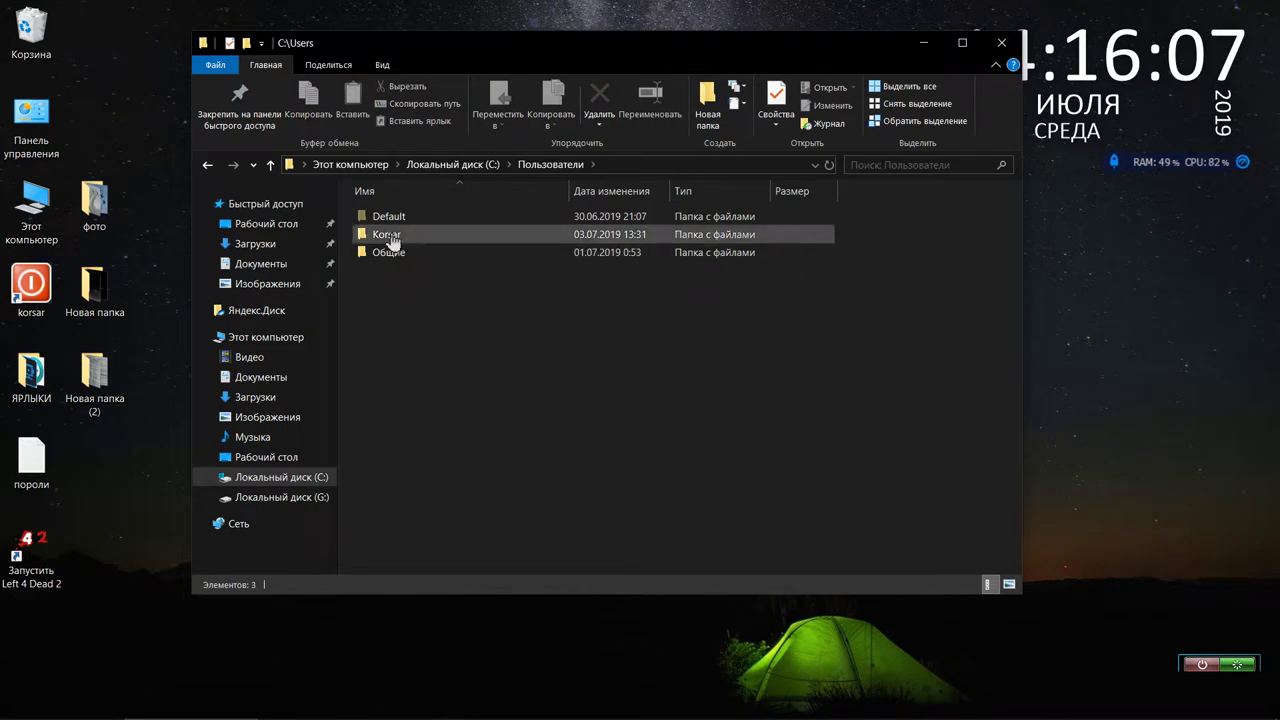
double_click(399, 229)
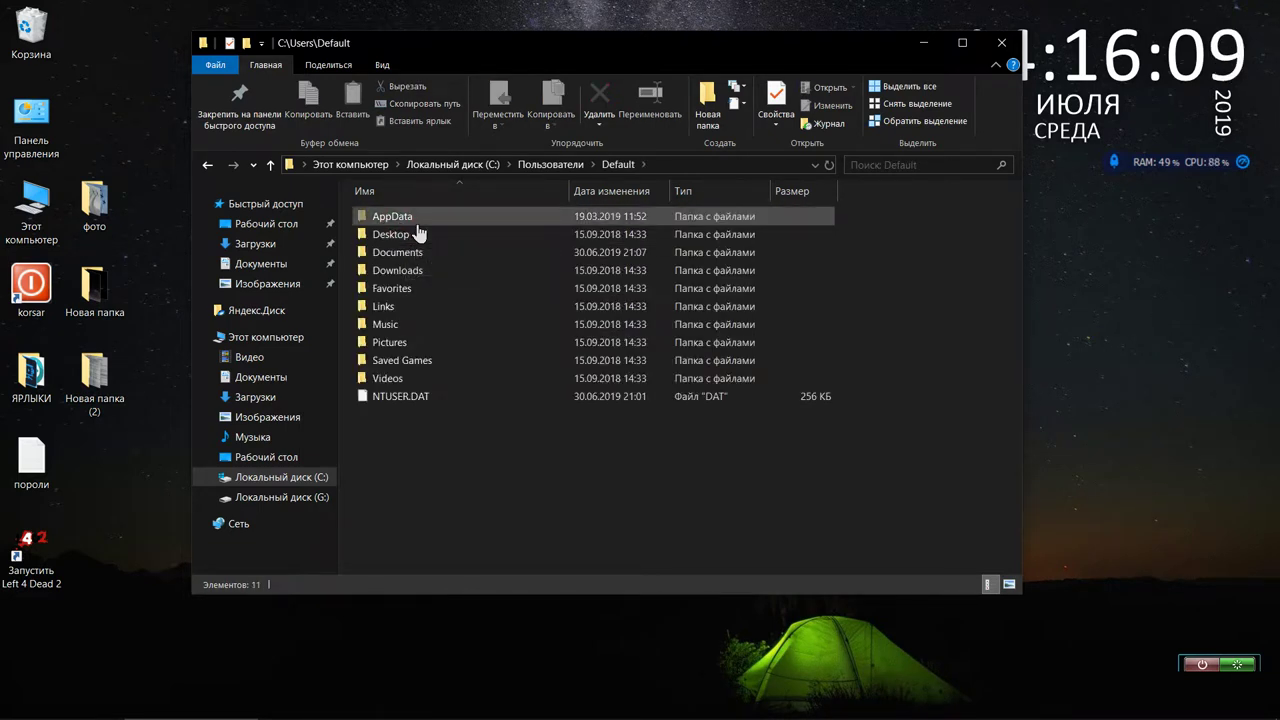
left_click(207, 168)
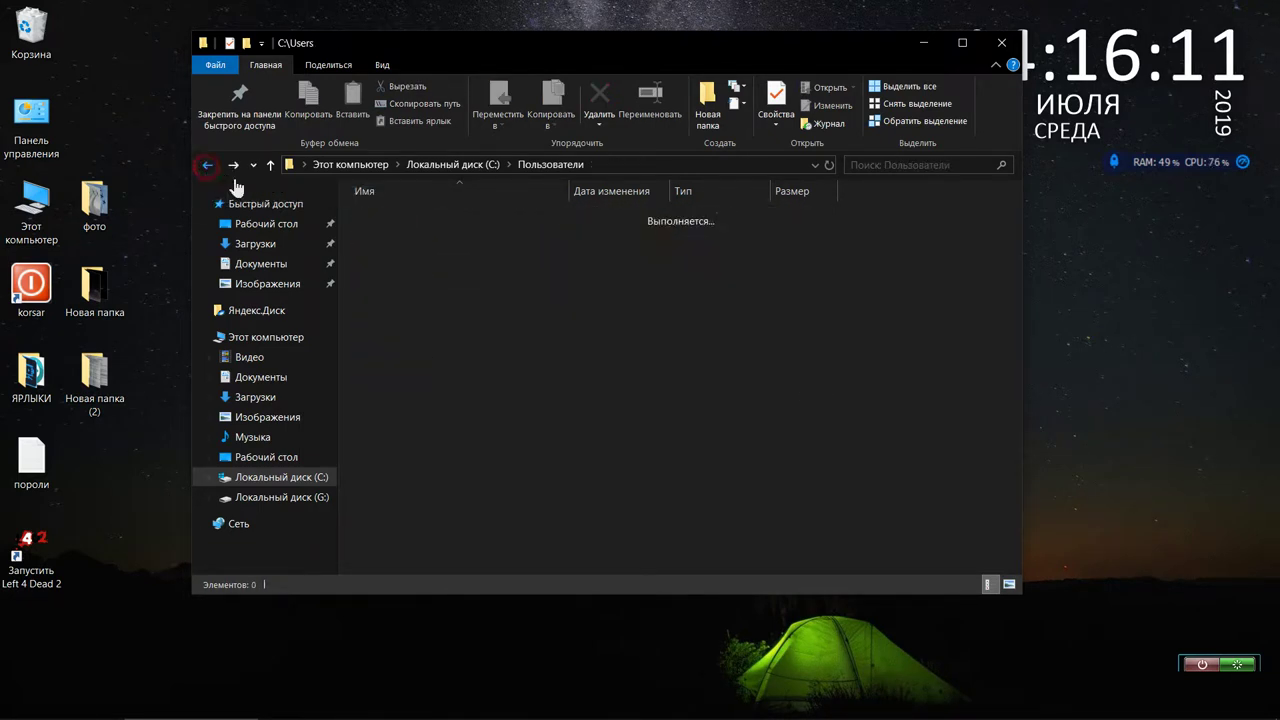
Open the AppData\Local folder in the current user's profile and locate the Pinnacle folders in it.
double_click(388, 234)
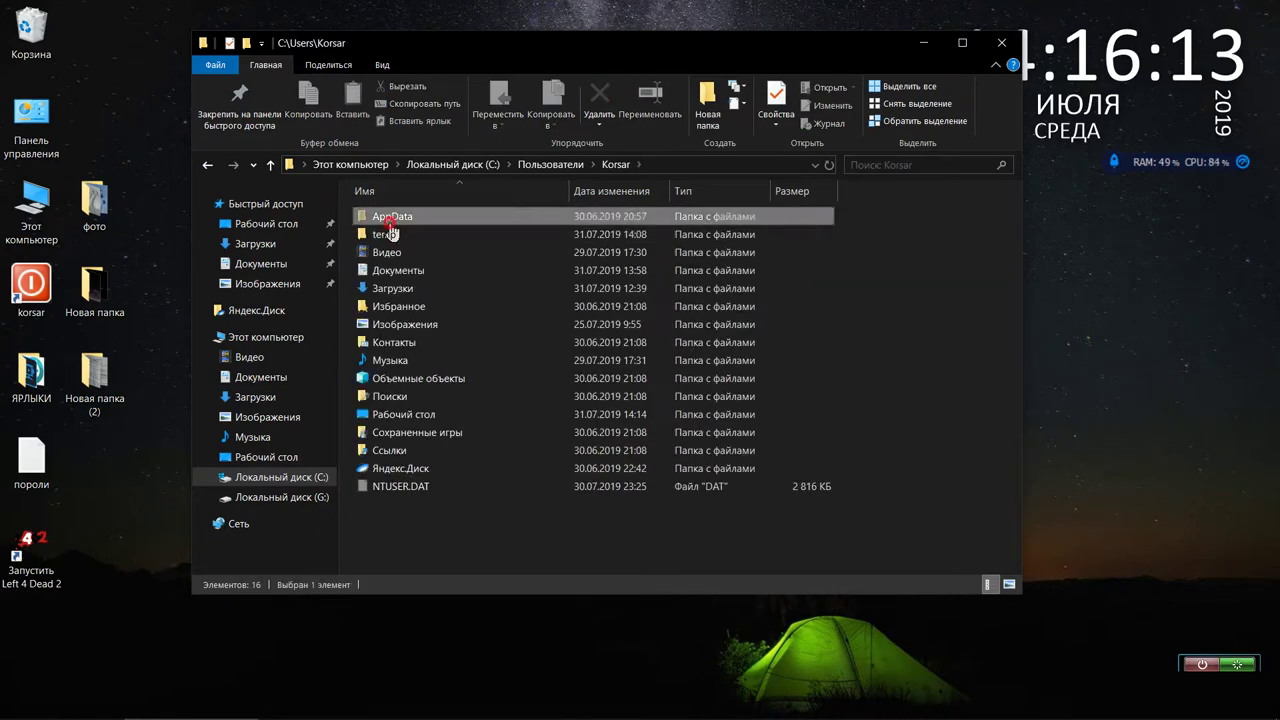
double_click(385, 218)
left_click(412, 220)
double_click(412, 220)
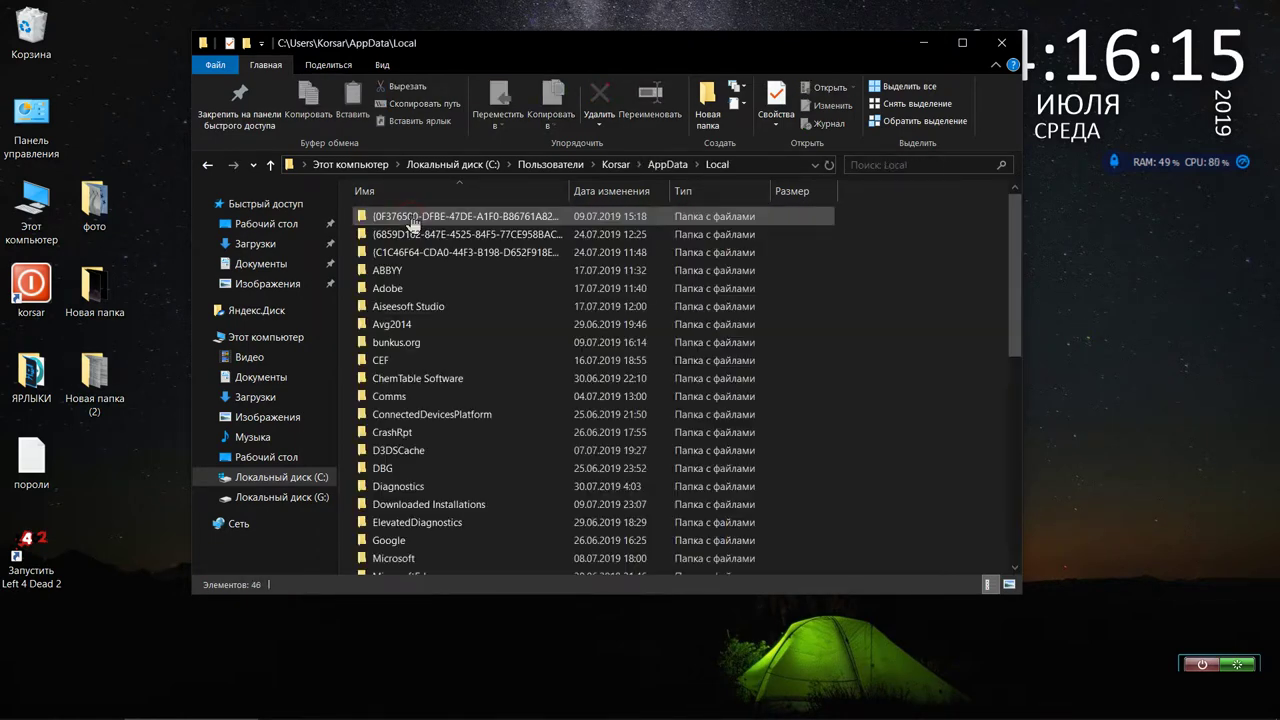
scroll(412, 222, "down", 6)
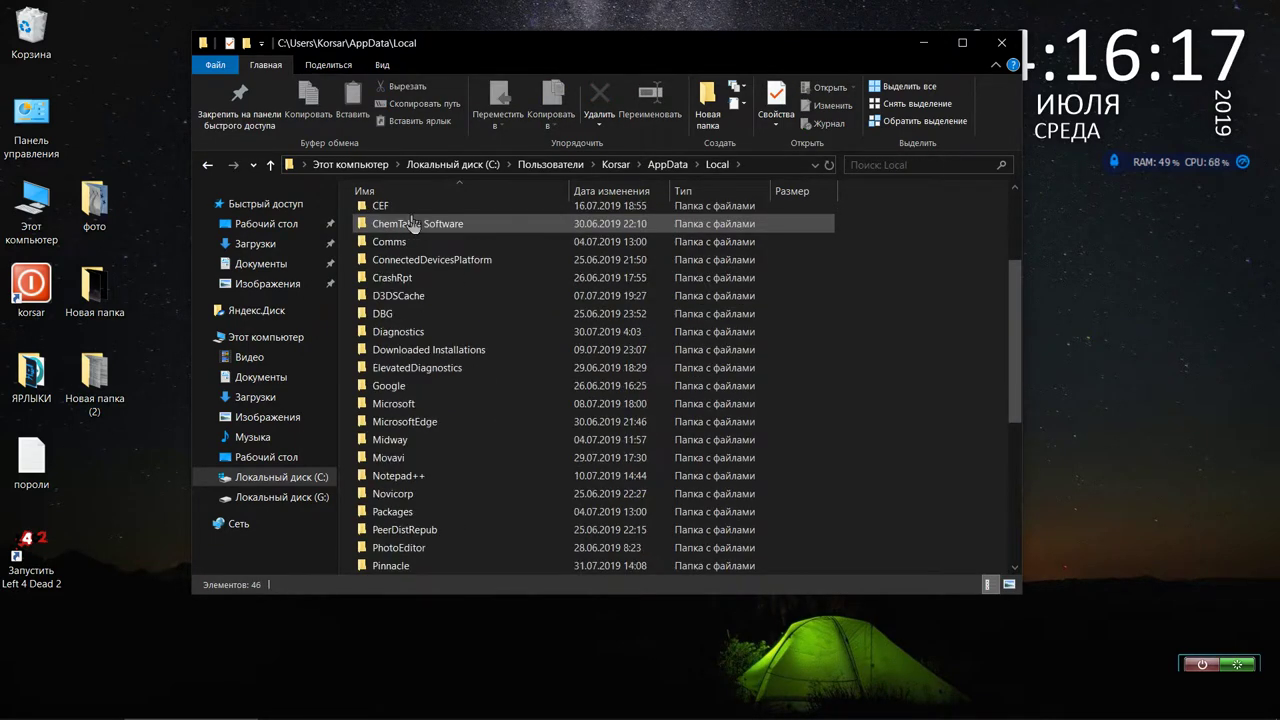
scroll(412, 224, "down", 2)
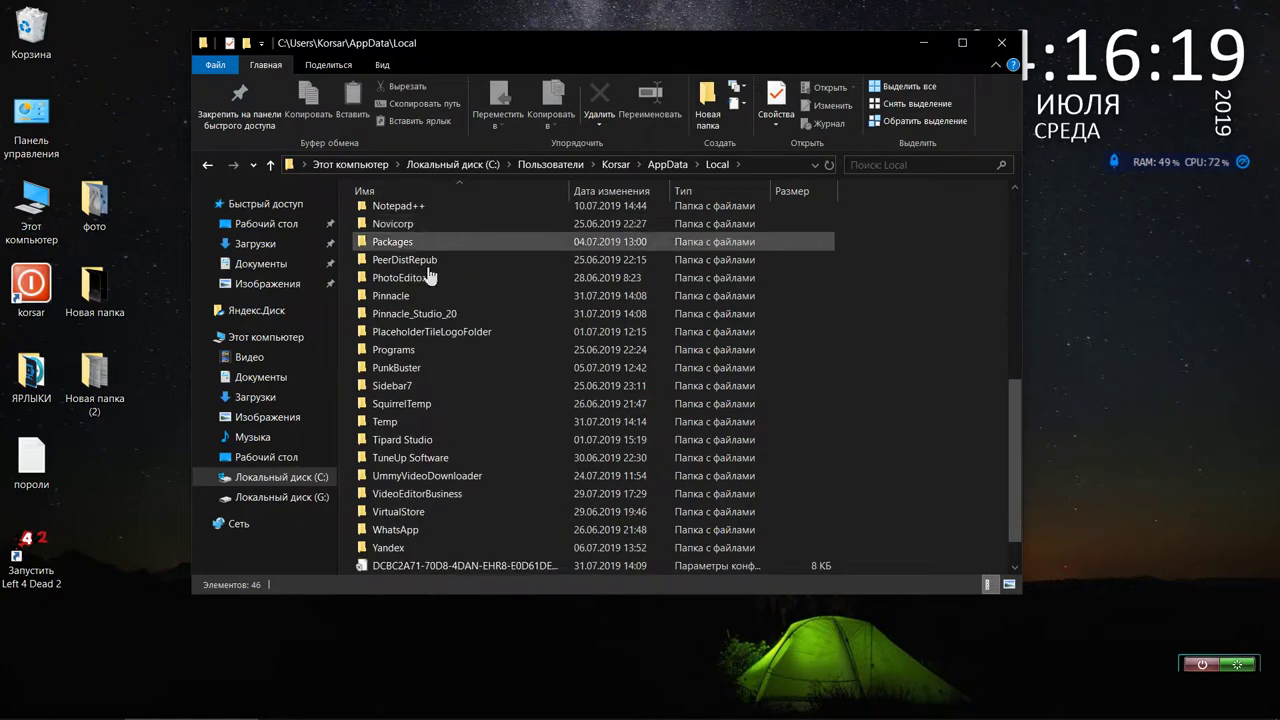
Examine the contents of the Pinnacle and Pinnacle_Studio_20 folders in AppData\Local, including the Studio\20.0\EffectDB subfolder.
double_click(356, 296)
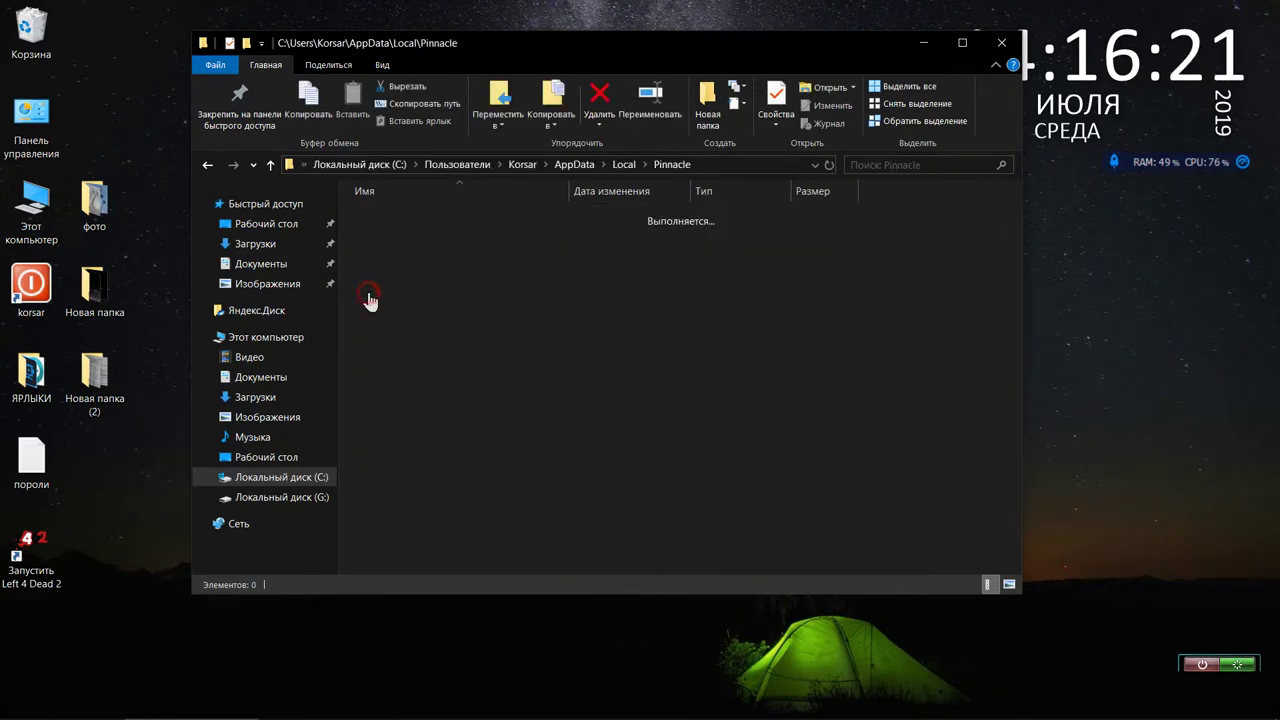
left_click(206, 166)
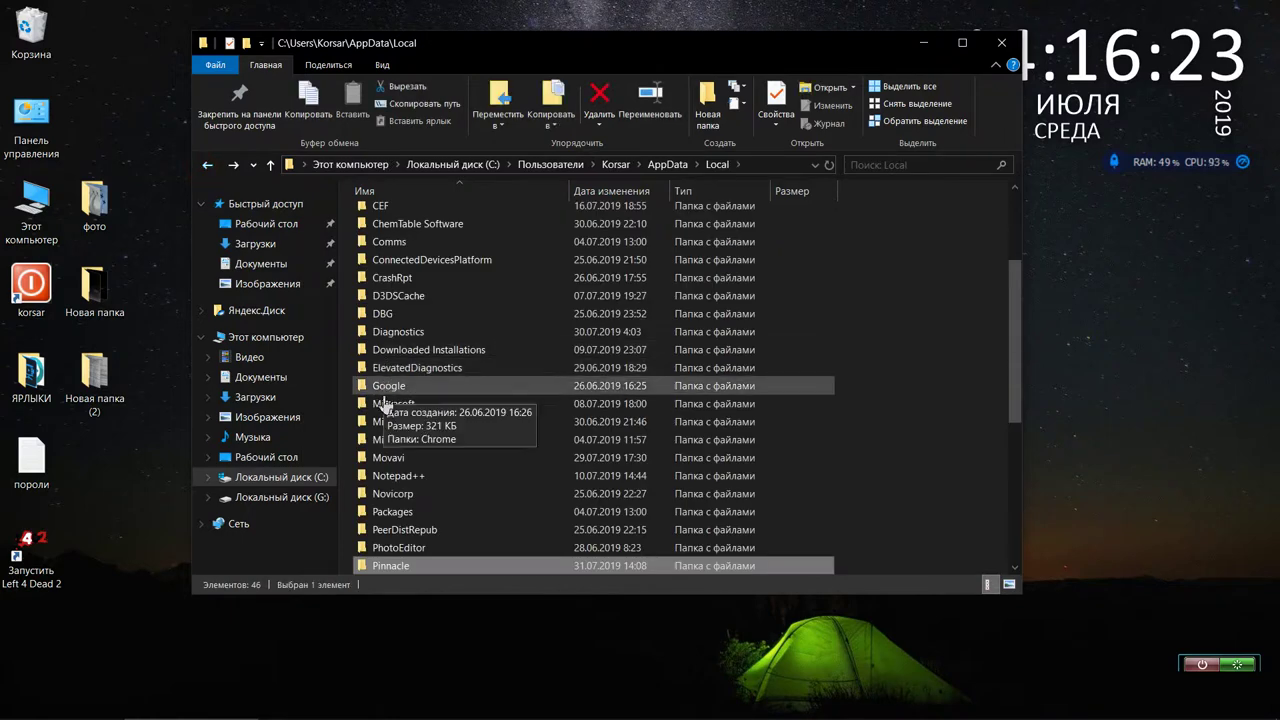
double_click(398, 425)
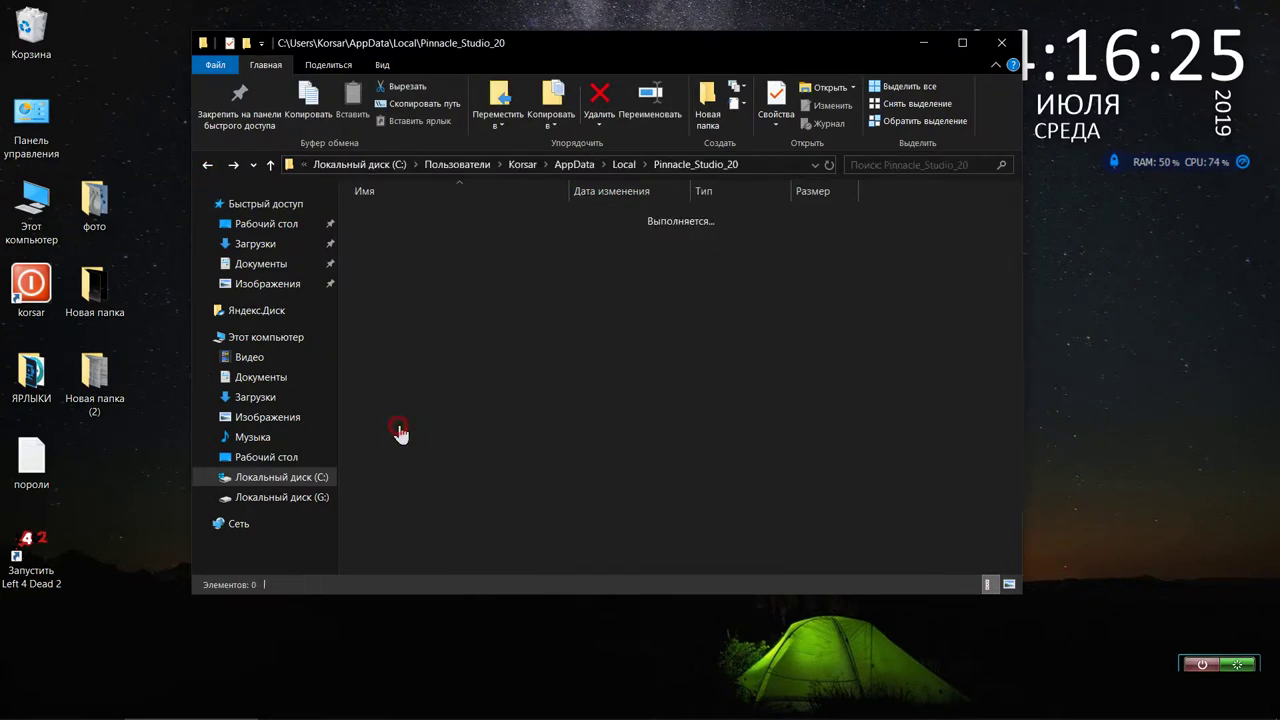
double_click(381, 226)
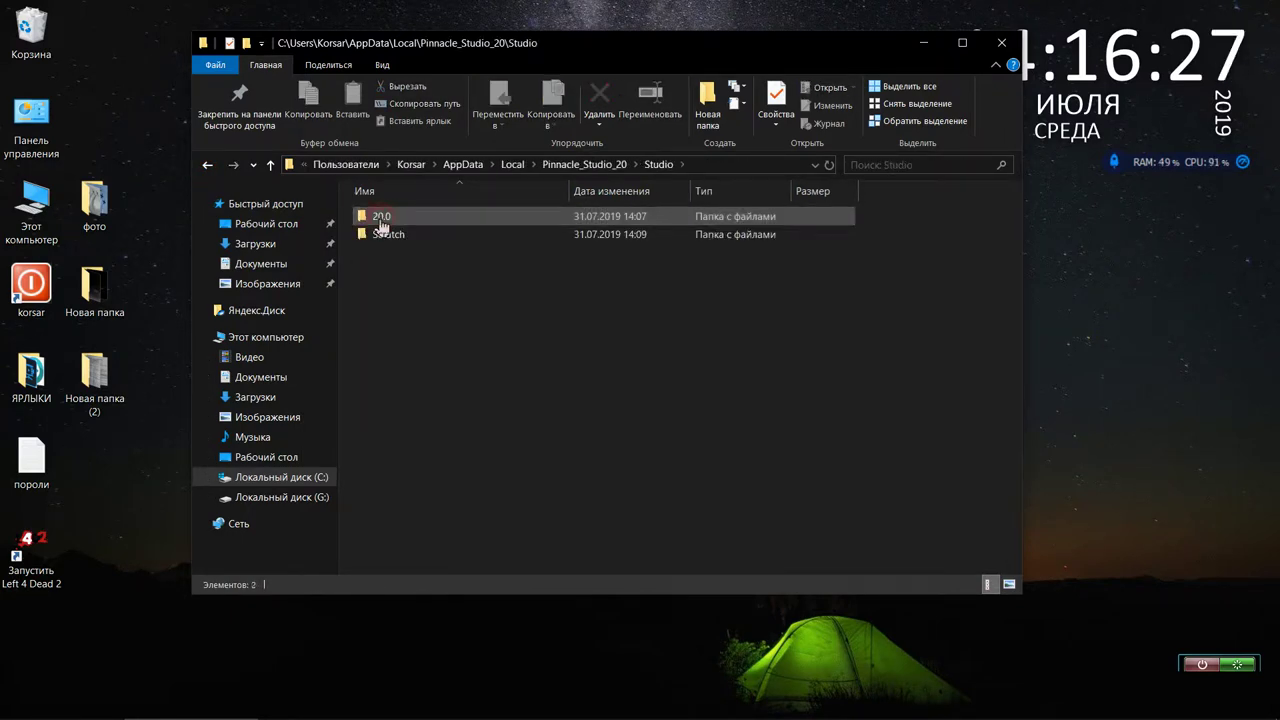
double_click(381, 226)
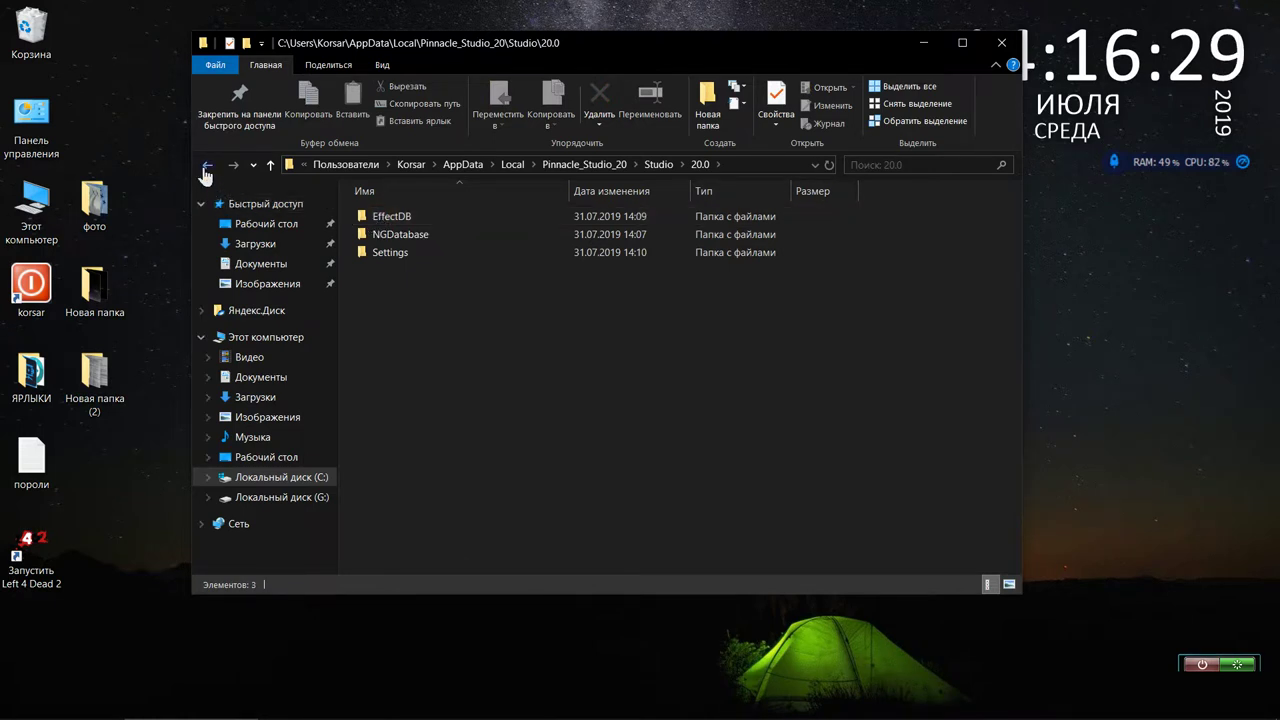
double_click(378, 217)
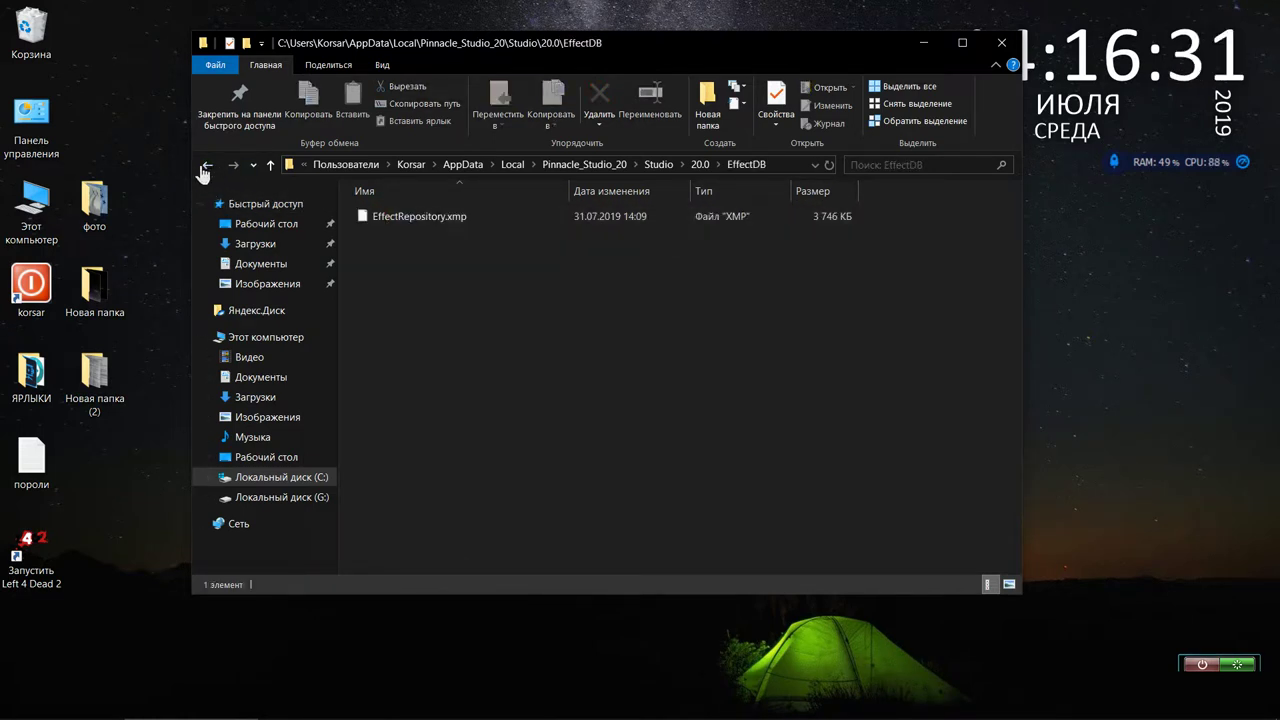
left_click(205, 166)
left_click(205, 166)
left_click(205, 166)
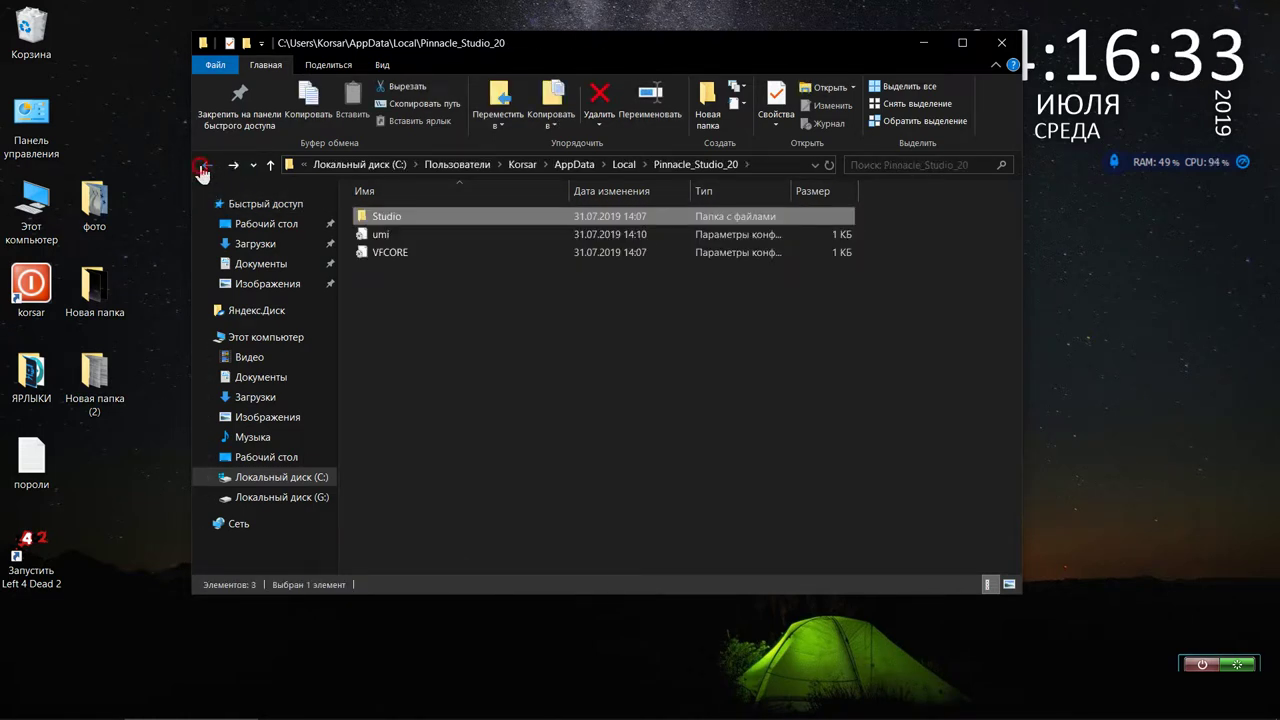
left_click(203, 171)
Delete the Pinnacle and Pinnacle_Studio_20 folders from AppData\Local.
scroll(500, 280, "down", 3)
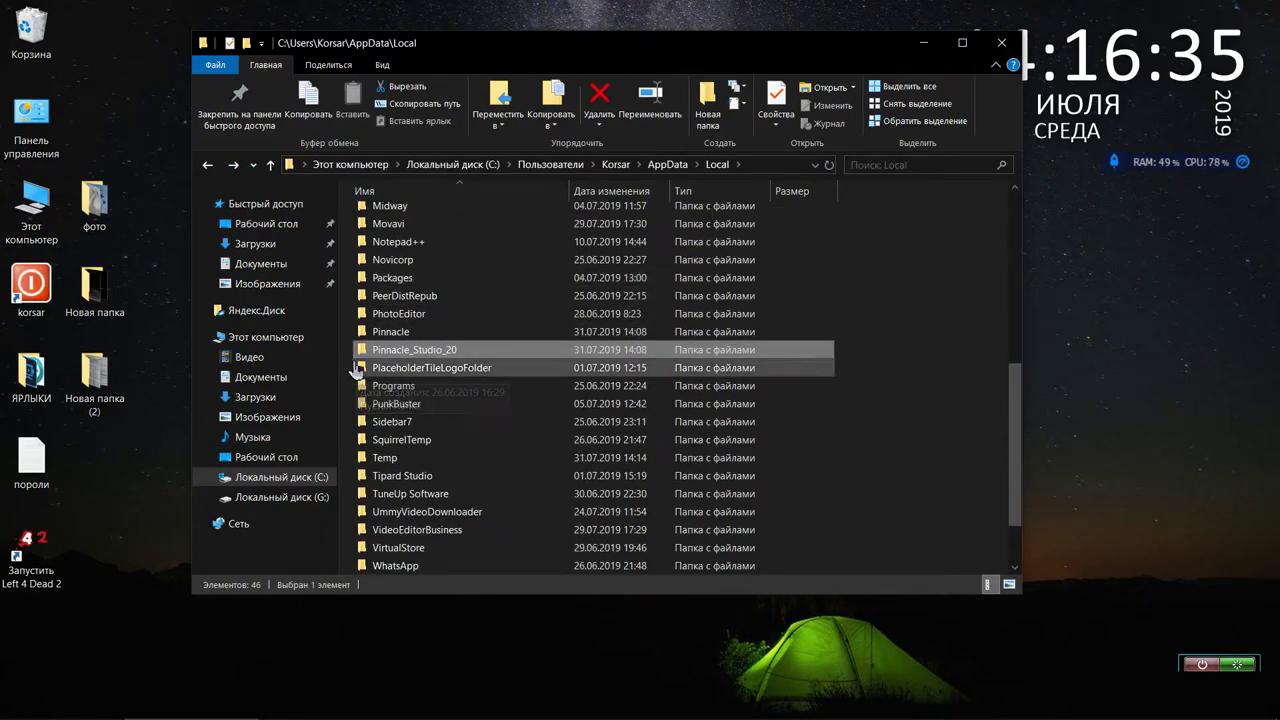
left_click(357, 331)
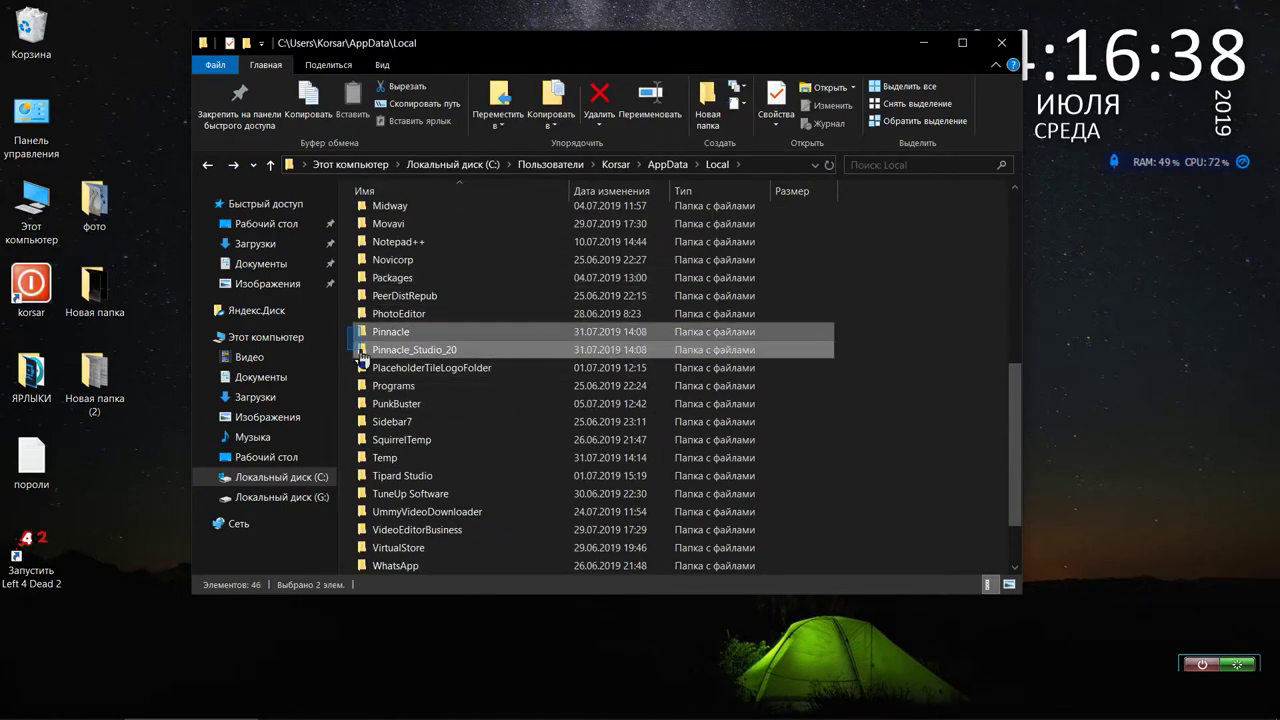
right_click(378, 353)
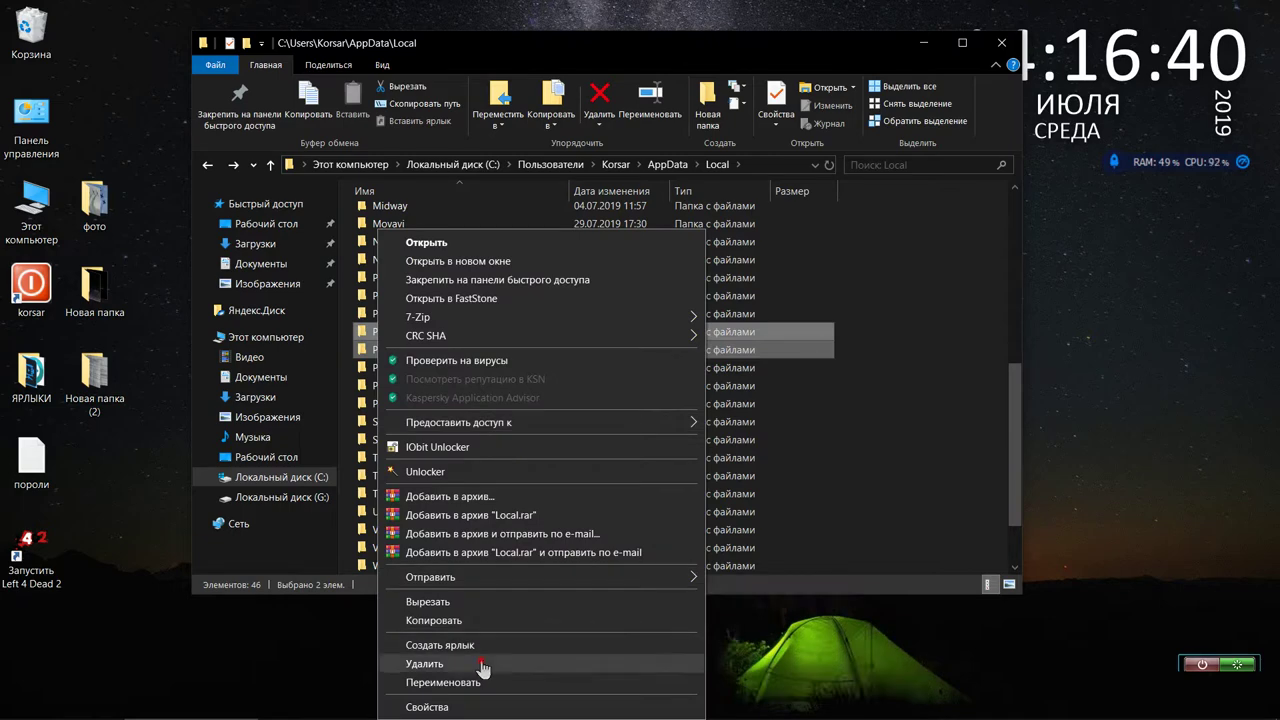
left_click(485, 666)
left_click(700, 389)
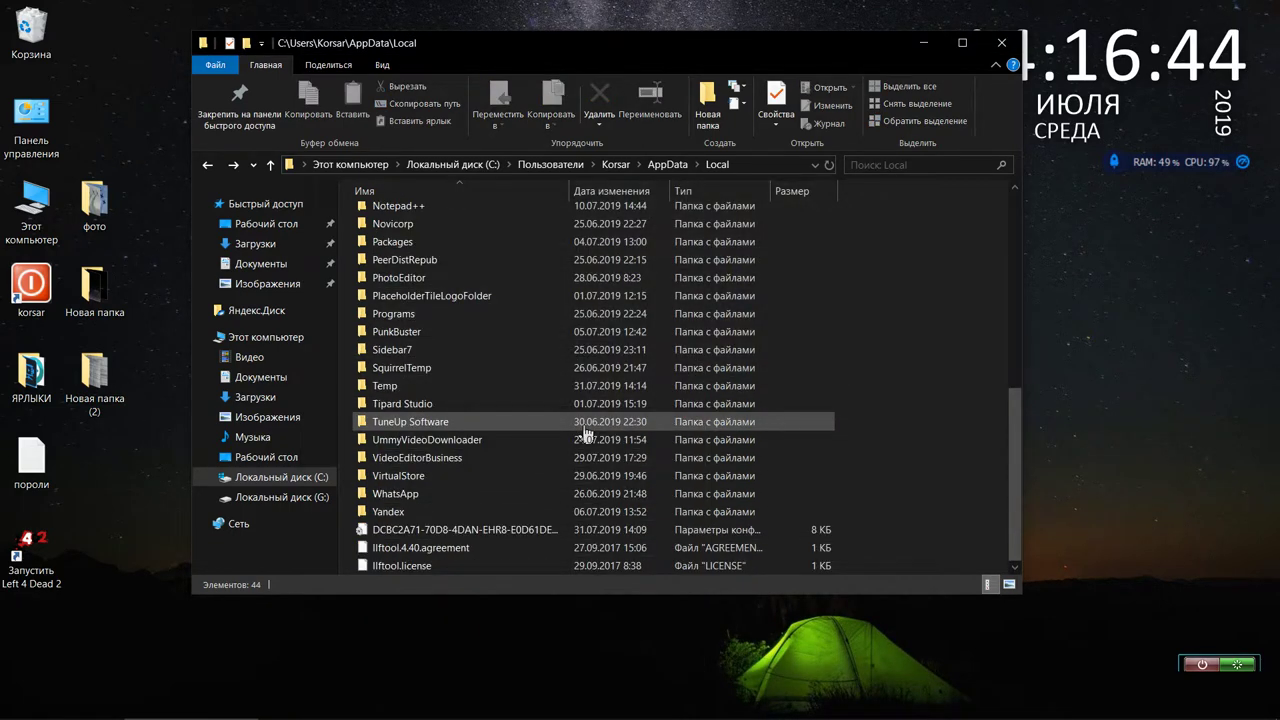
Move all files and folders in AppData\Local\Temp to the Recycle Bin, leaving out the NVIDIA Corporation folder that is in use.
double_click(486, 386)
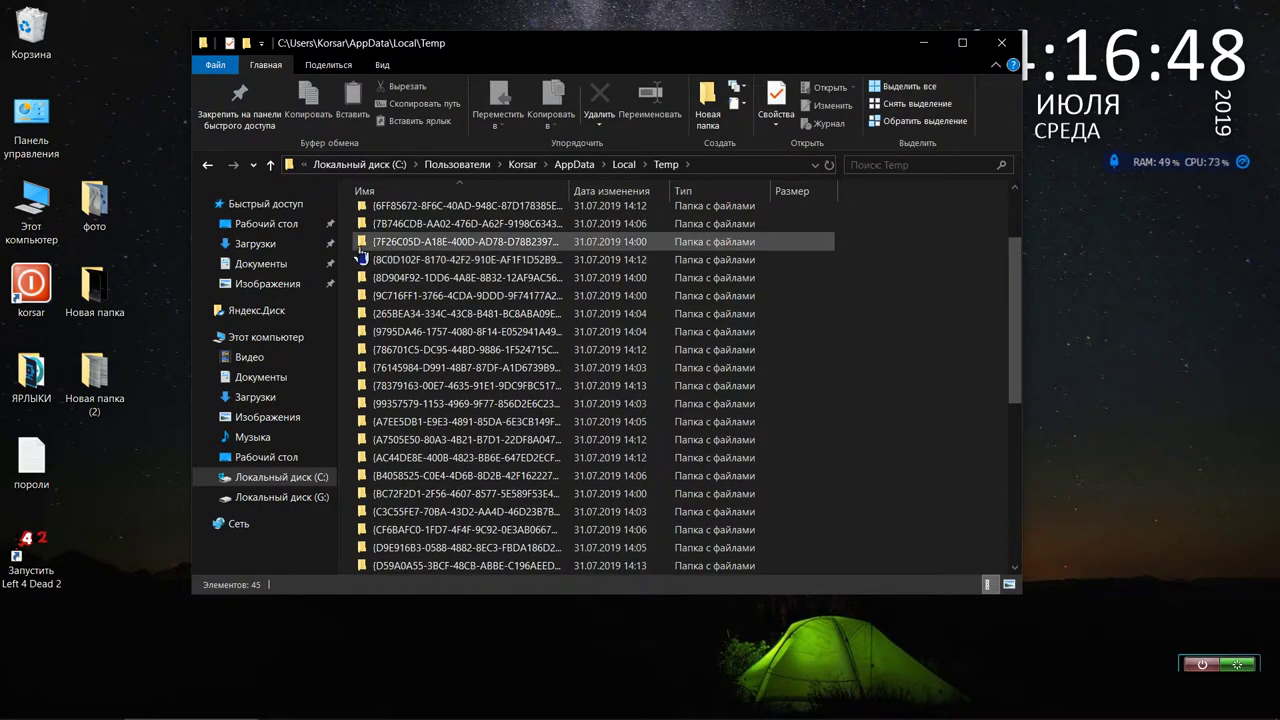
key("ctrl+a")
scroll(423, 551, "down", 8)
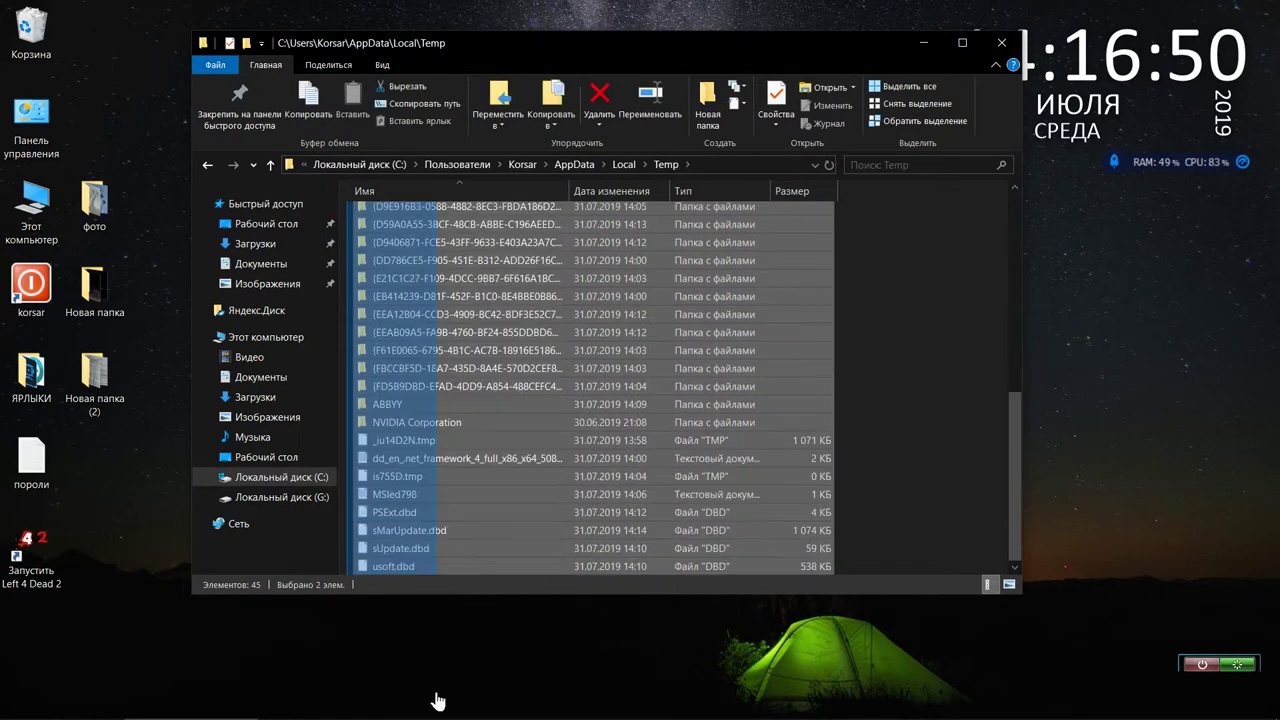
left_click(620, 678)
right_click(465, 390)
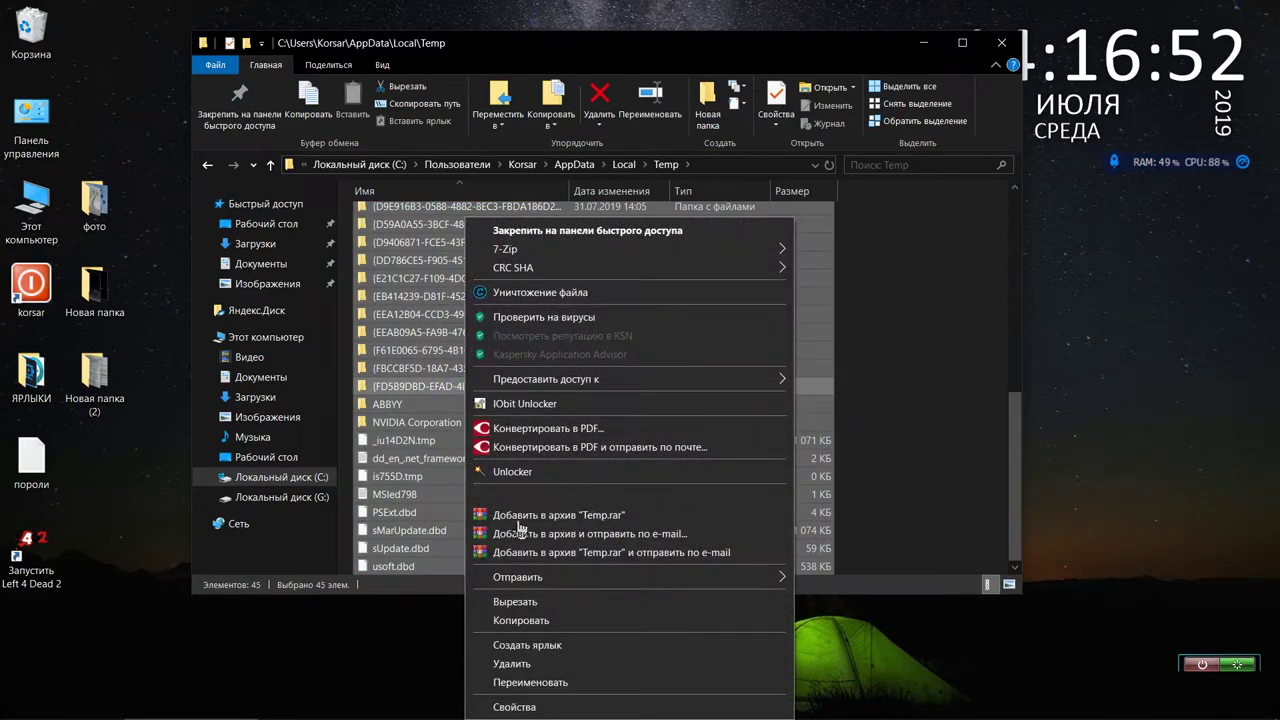
left_click(551, 672)
right_click(446, 400)
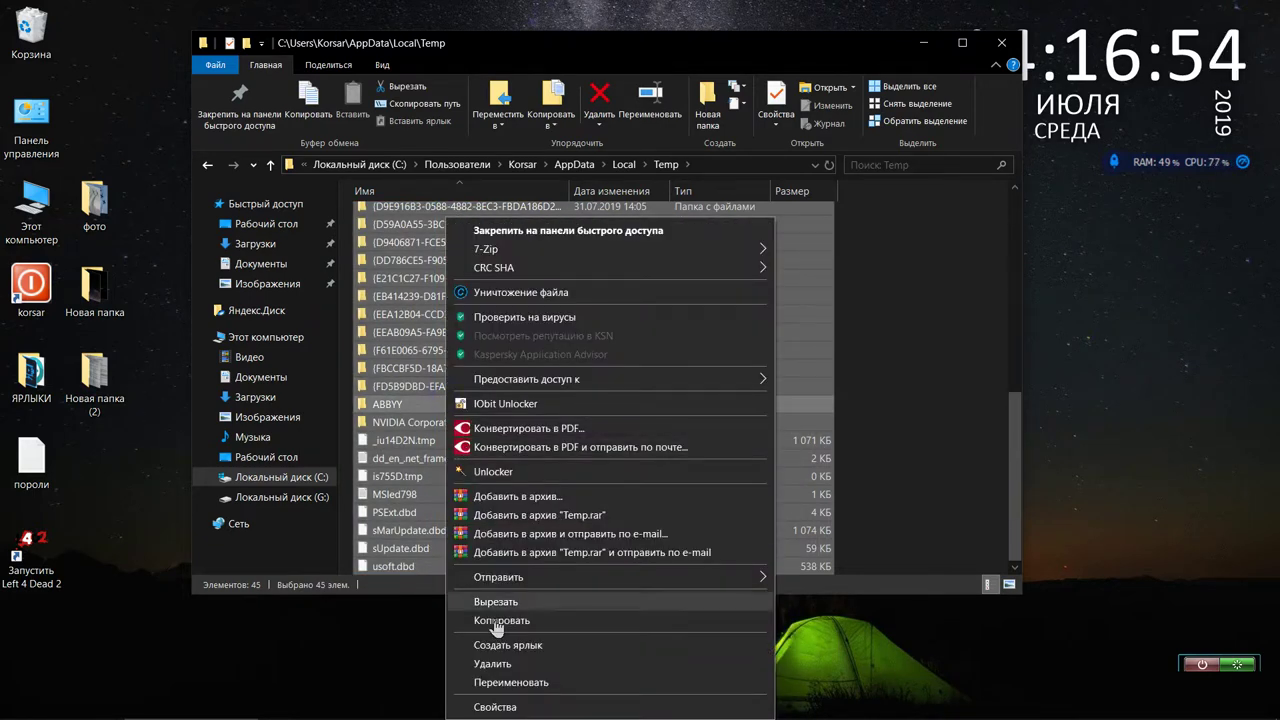
left_click(551, 672)
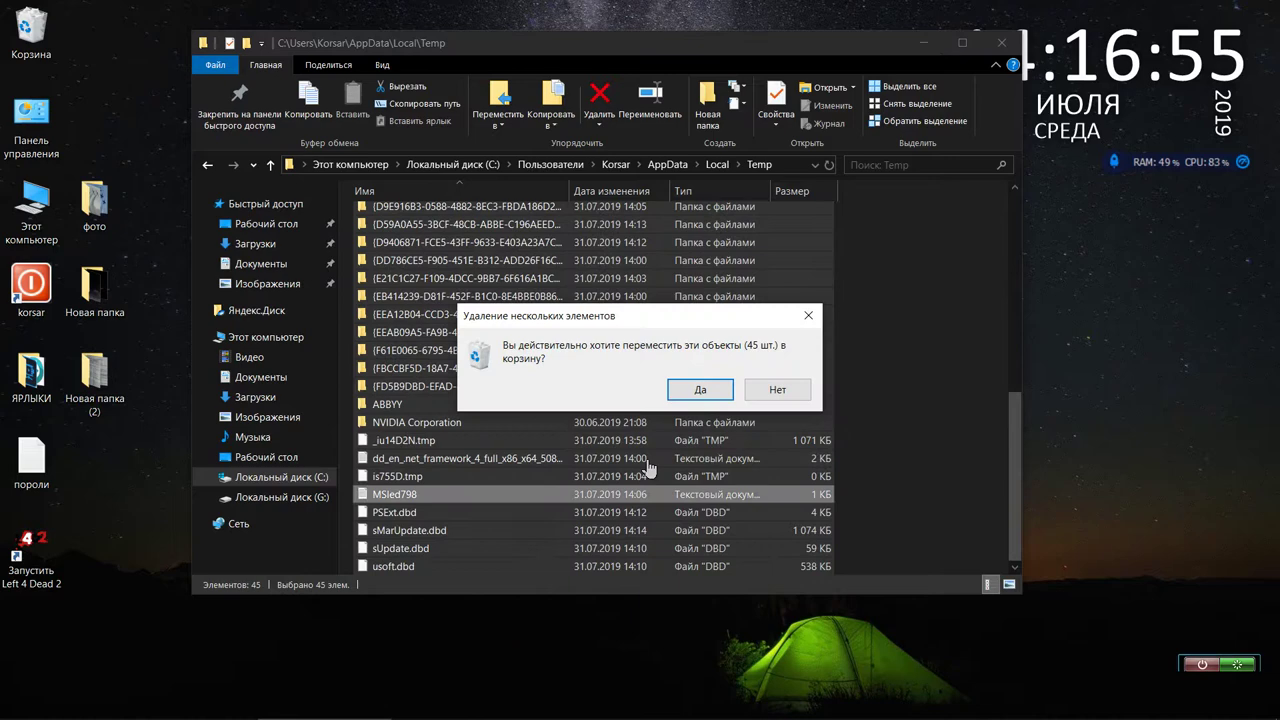
left_click(700, 390)
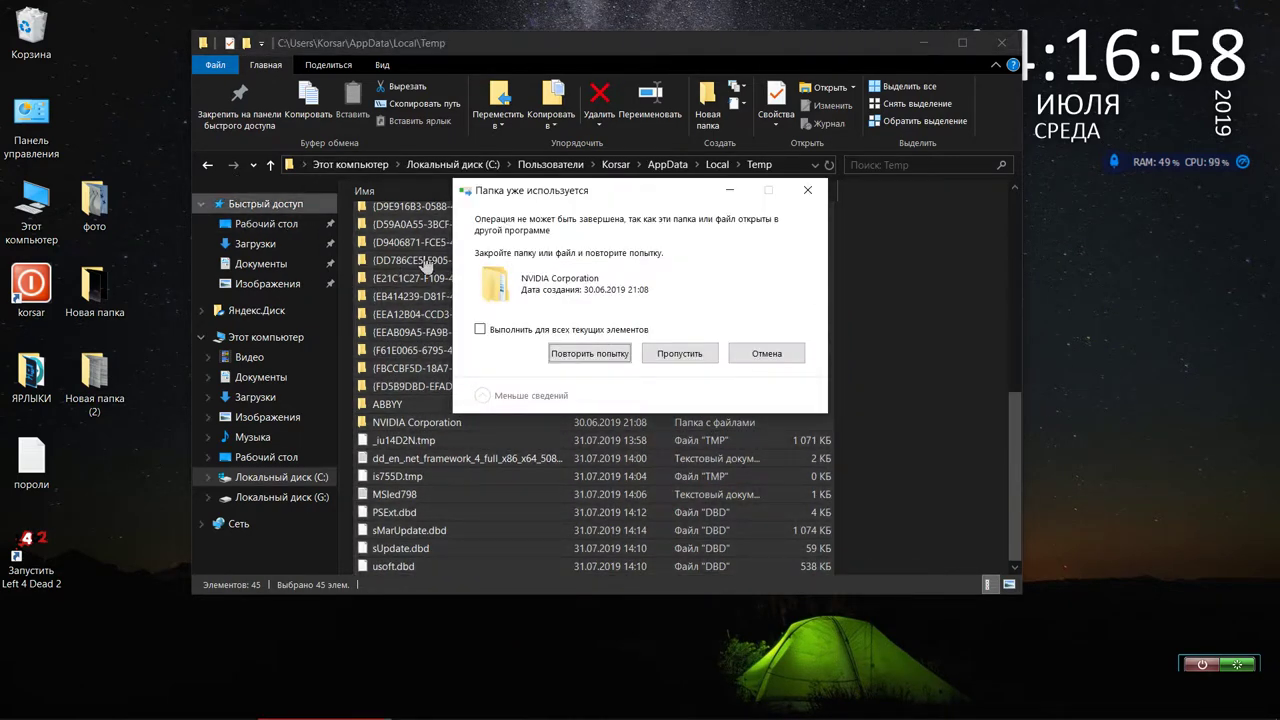
left_click(767, 355)
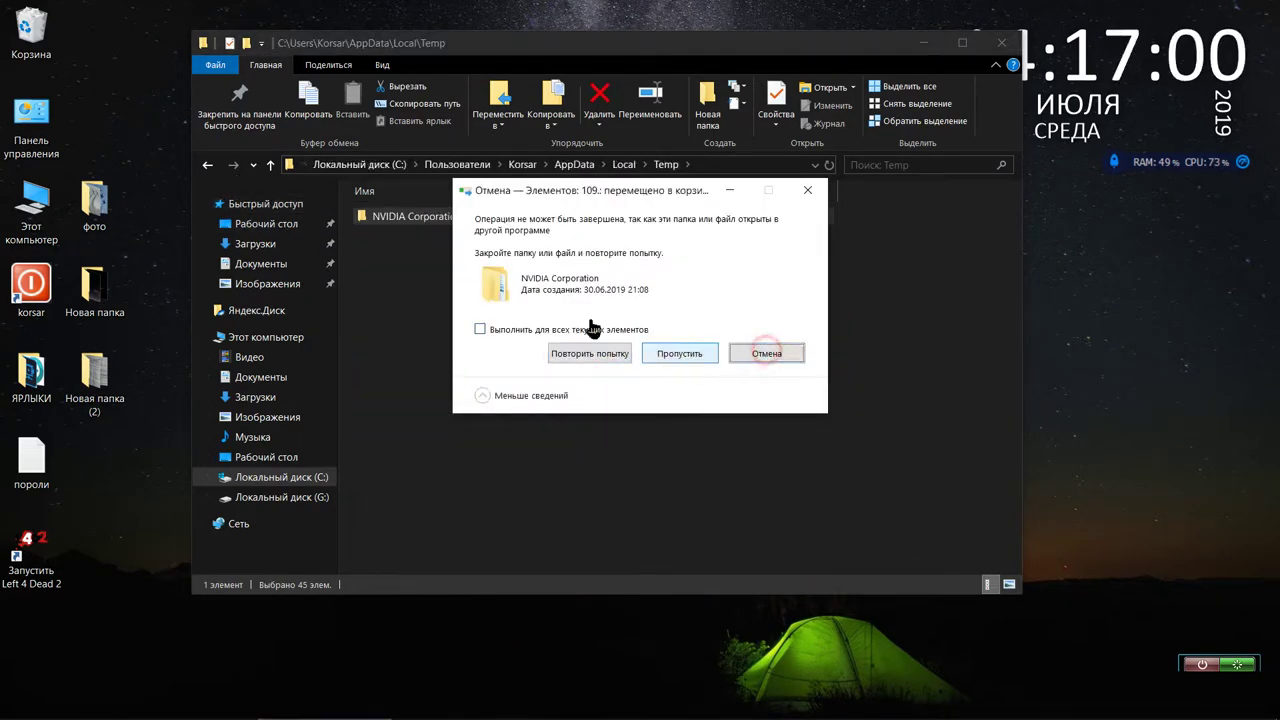
Look through the AppData\Roaming folder of the same profile for leftover Pinnacle folders.
left_click(207, 167)
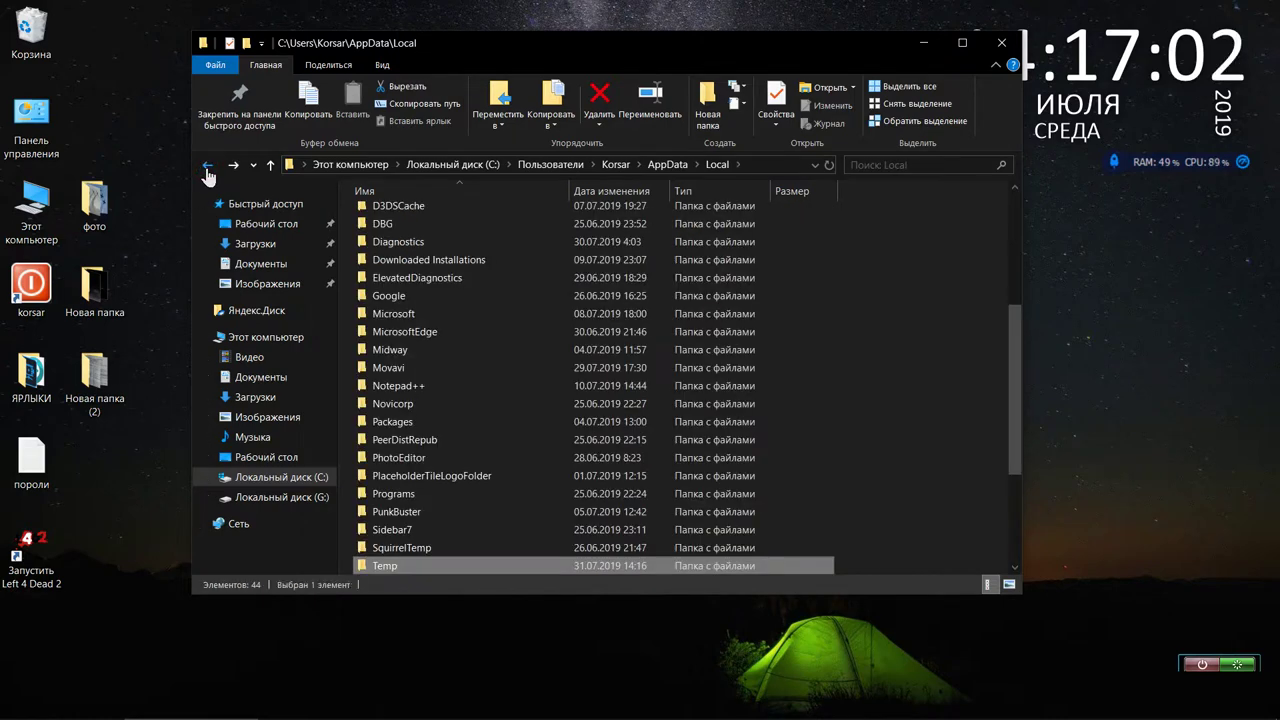
left_click(207, 170)
double_click(375, 252)
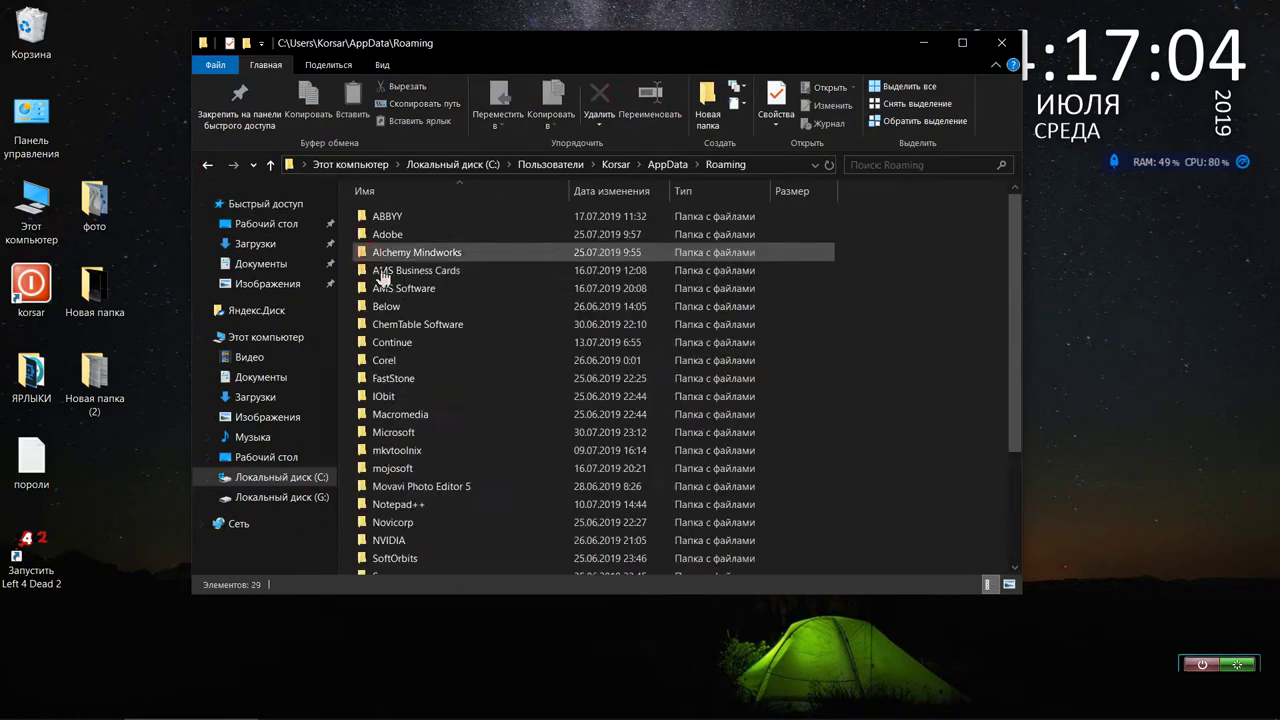
scroll(383, 277, "down", 3)
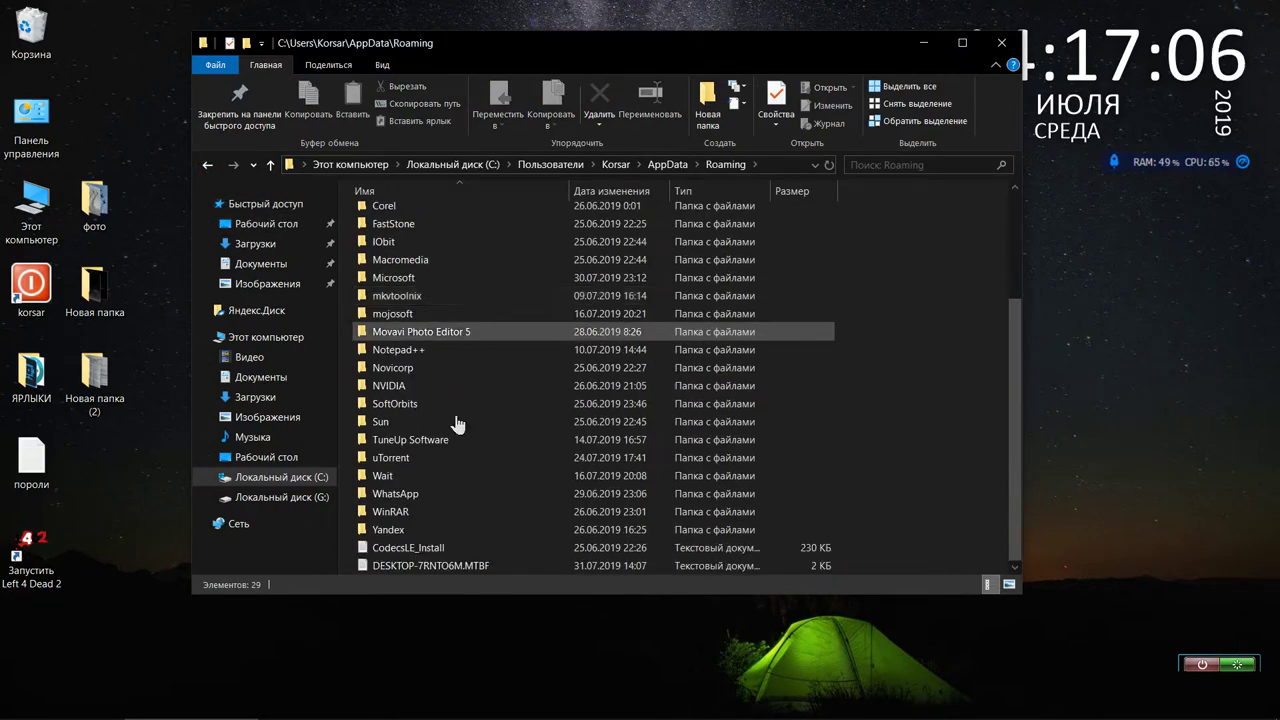
scroll(471, 514, "up", 3)
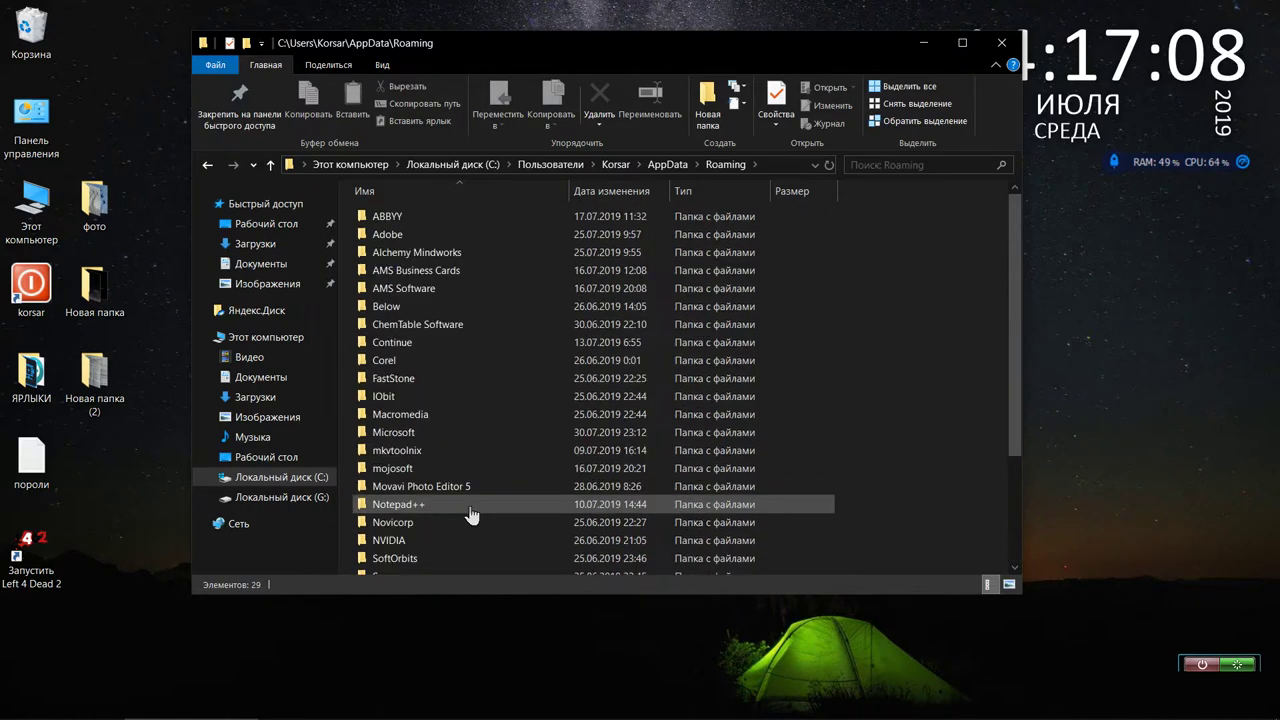
Close the File Explorer window and empty the Recycle Bin.
left_click(1001, 43)
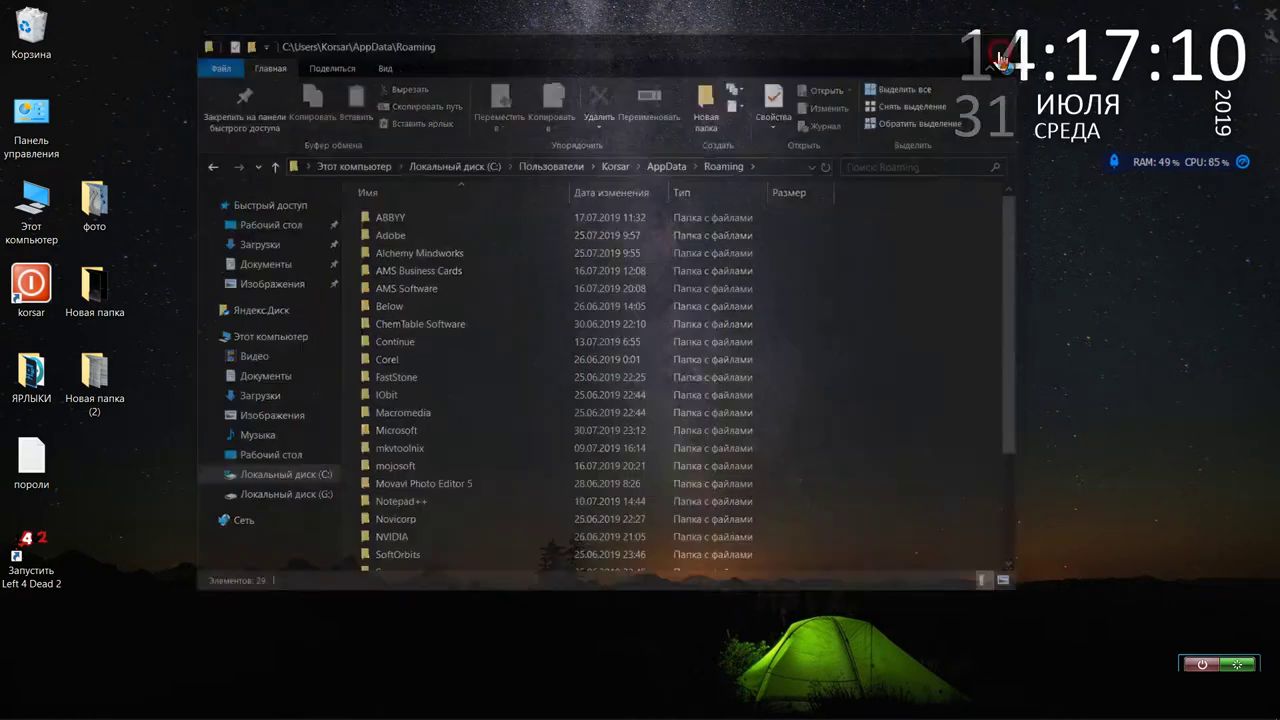
right_click(58, 33)
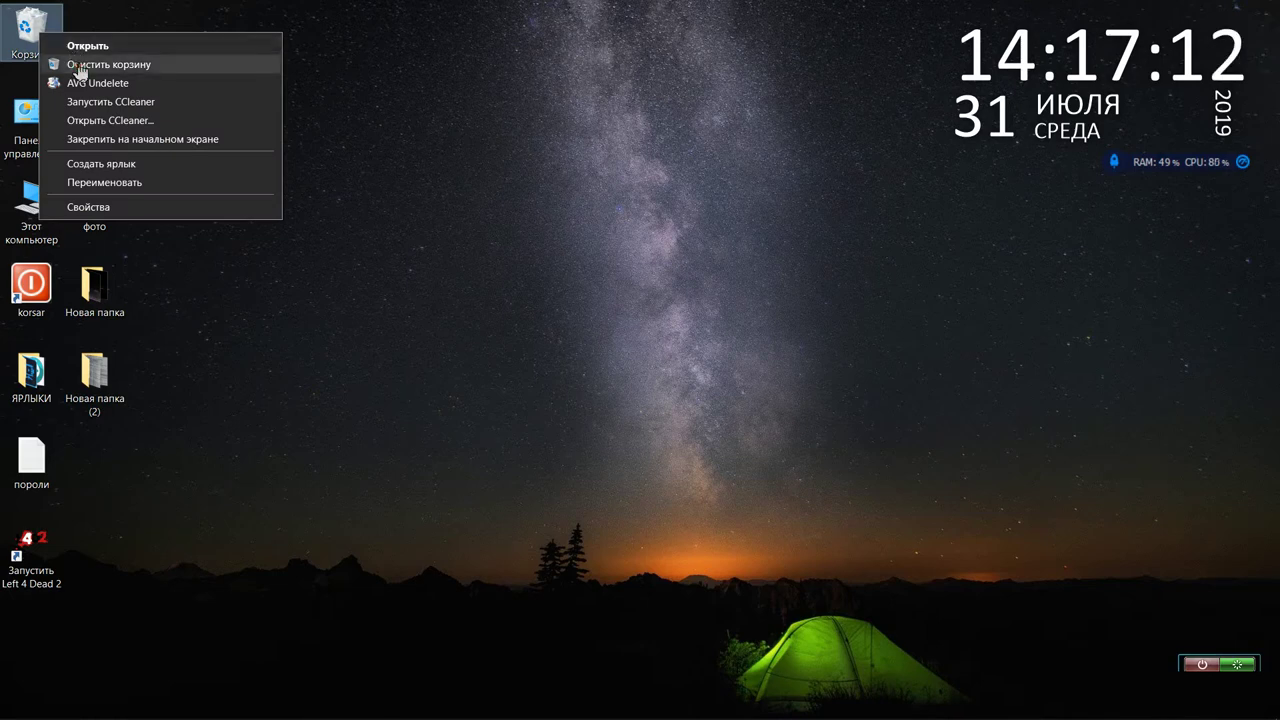
left_click(80, 64)
left_click(688, 392)
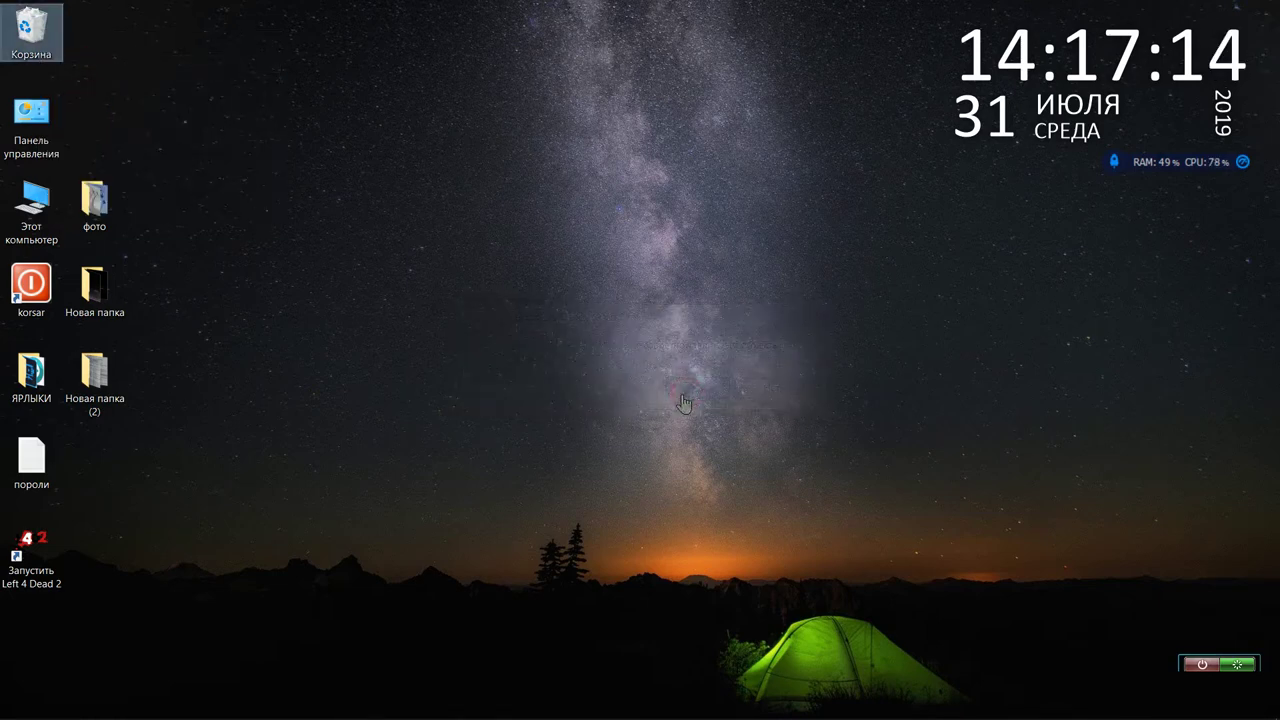